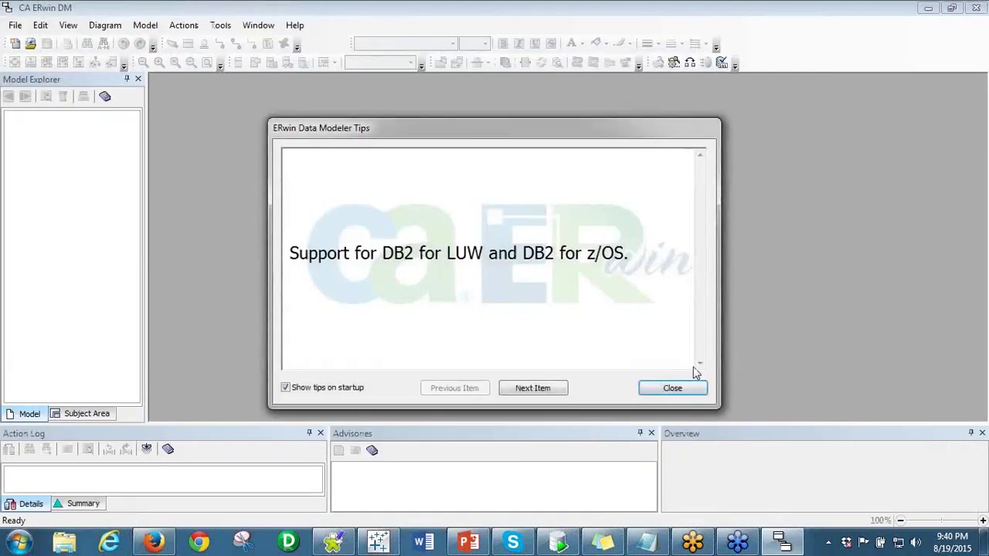
- Dismiss the startup tips and check the product's edition and release information
left_click(672, 388)
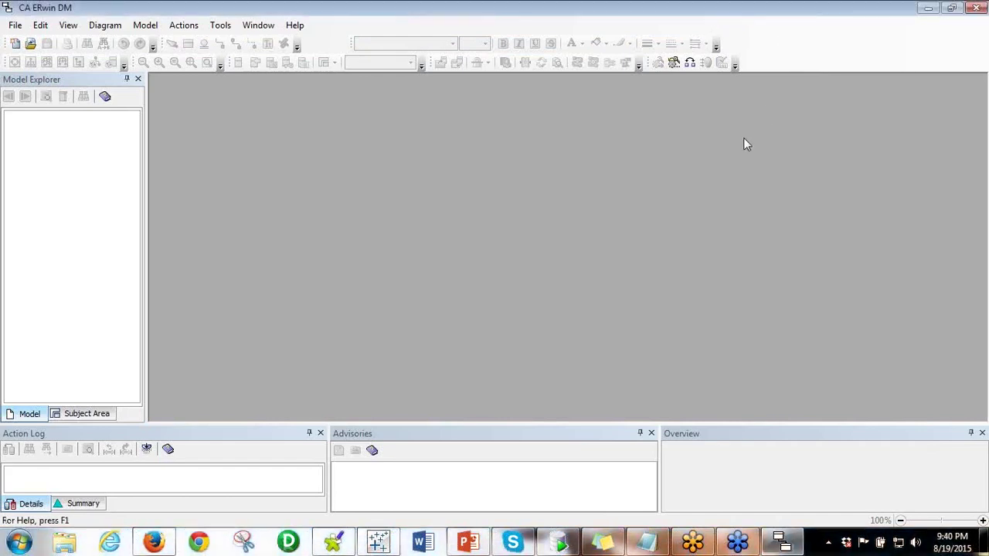
left_click(294, 25)
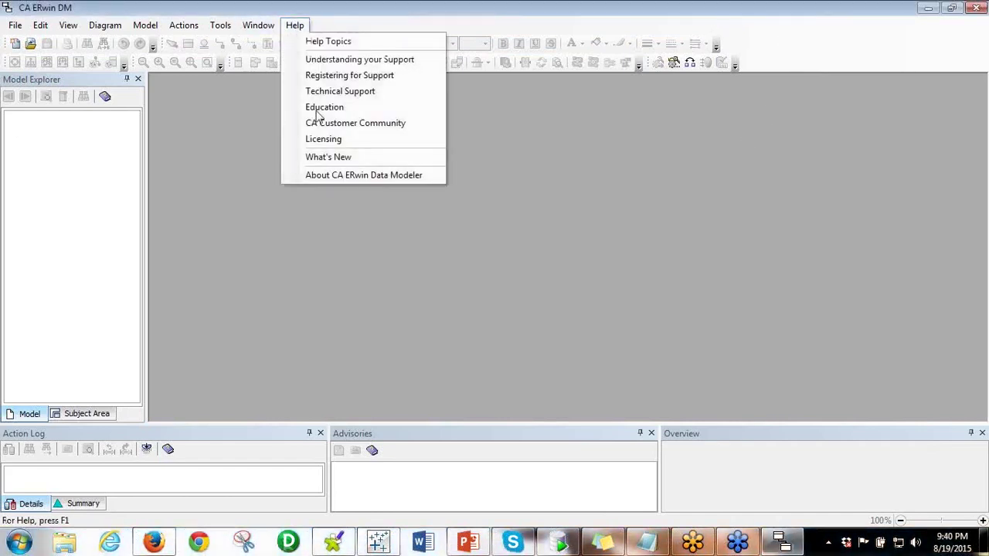
left_click(340, 175)
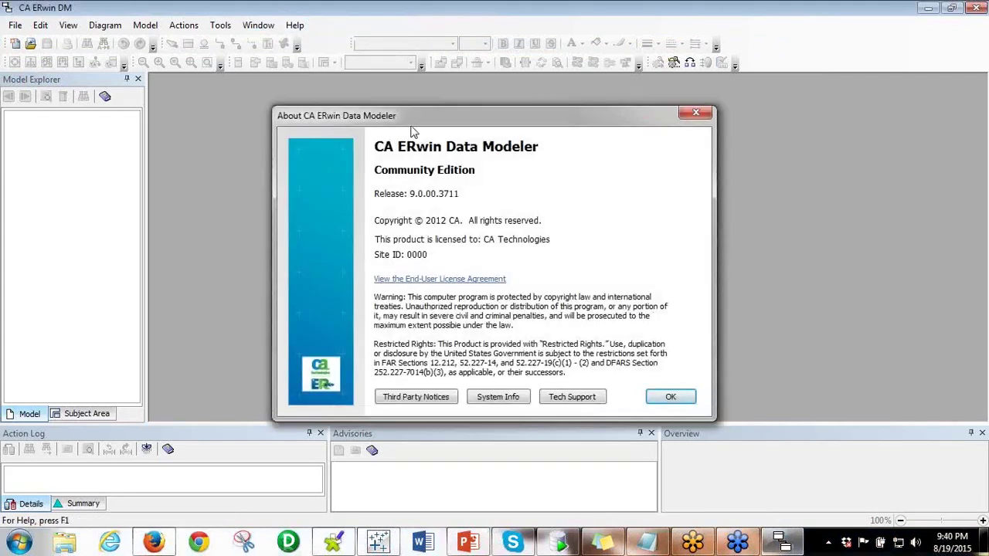
left_click(693, 114)
- Create a new Logical/Physical model targeting Oracle version 10g/11g with the default template
left_click(15, 24)
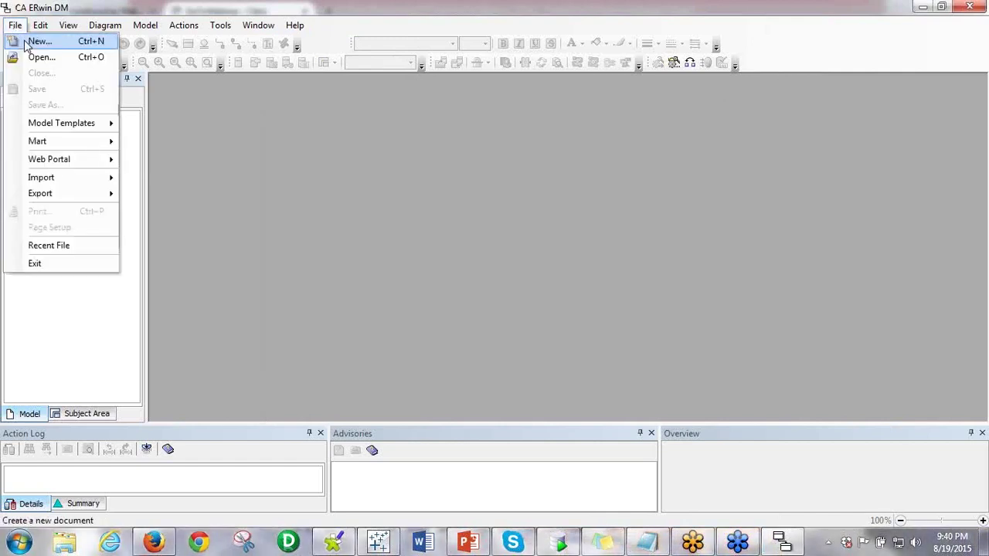
left_click(27, 43)
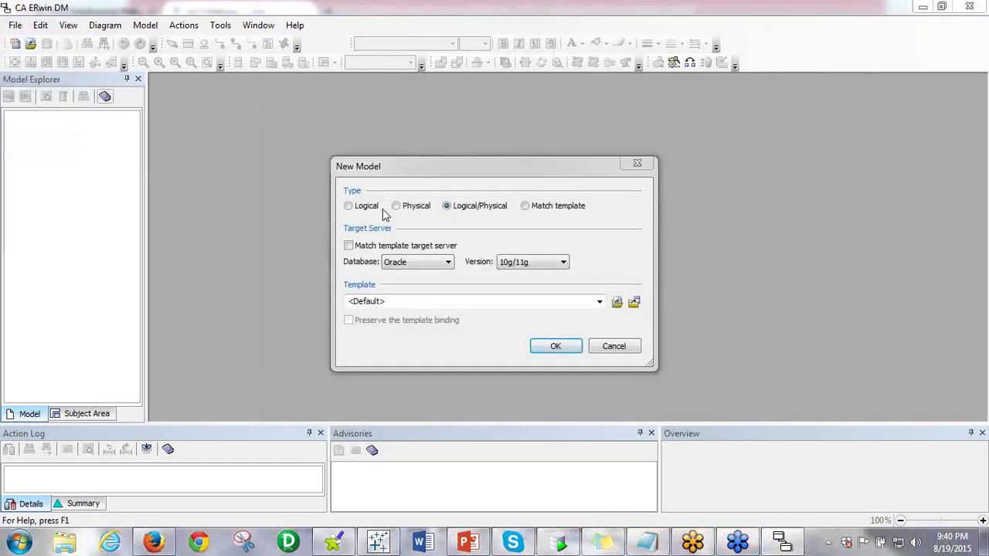
left_click(349, 207)
left_click(410, 209)
left_click_drag(471, 169, 468, 138)
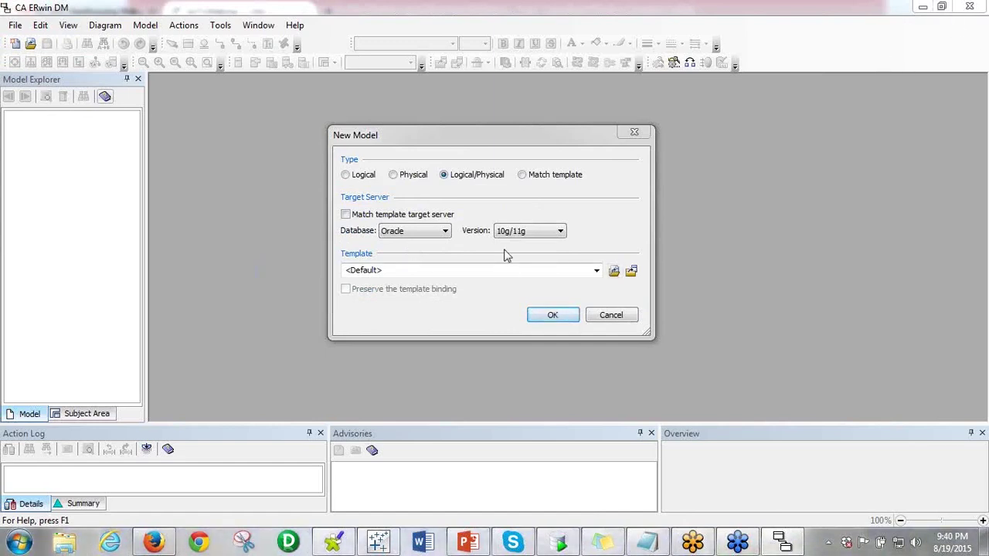
left_click(391, 233)
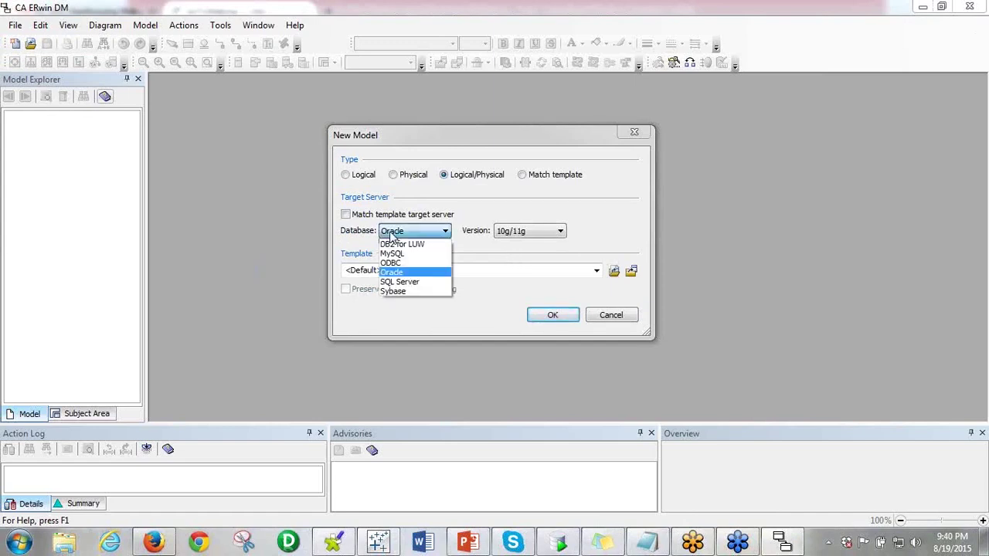
left_click(394, 273)
left_click(514, 231)
left_click(501, 243)
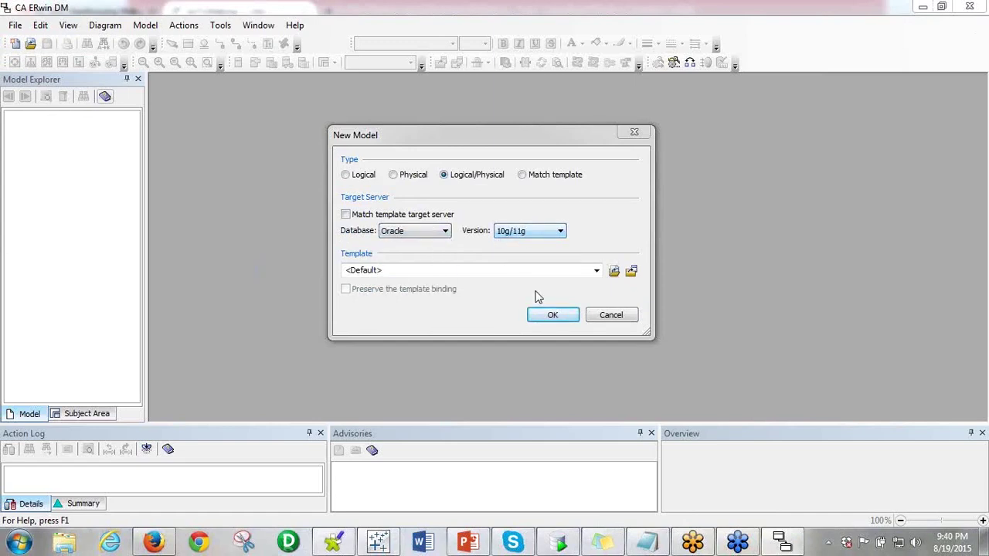
left_click(544, 315)
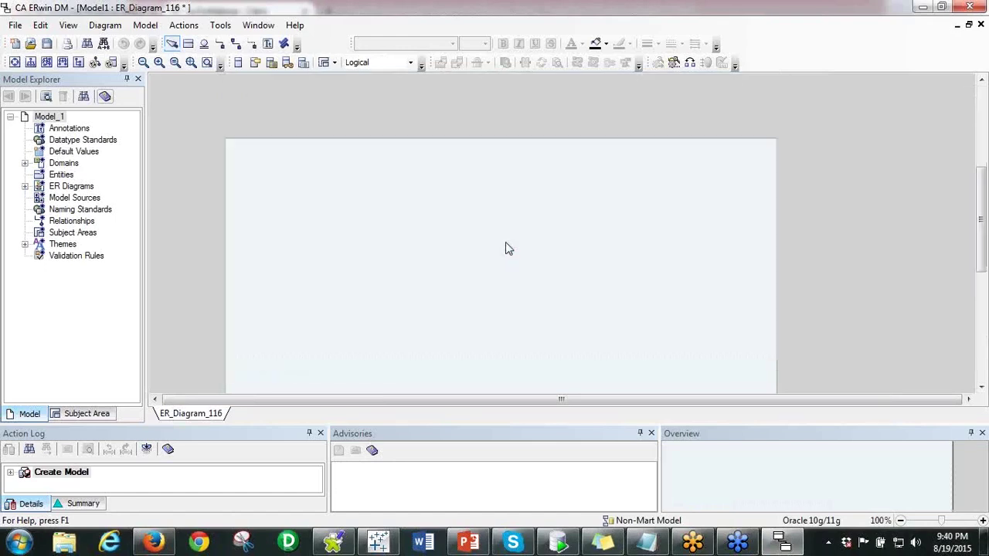
- Change the diagram's default logical display level and remove existing overrides on its objects
scroll(505, 248, "up", 2)
scroll(338, 302, "down", 2)
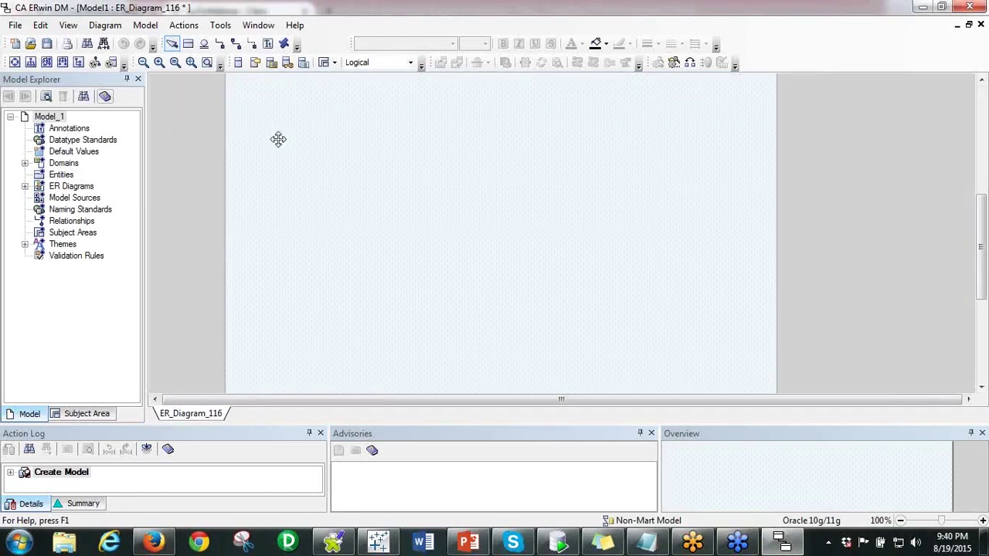
left_click(271, 70)
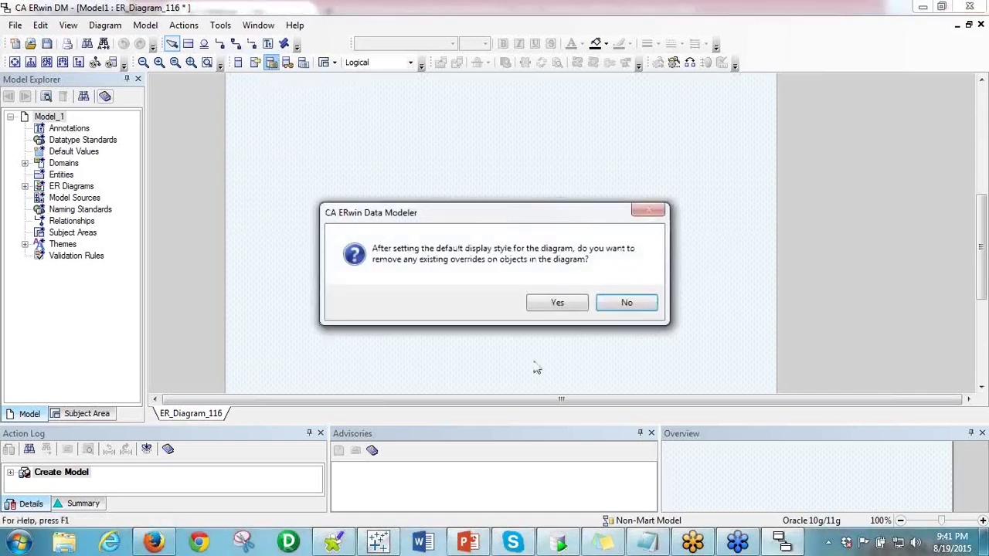
left_click(575, 309)
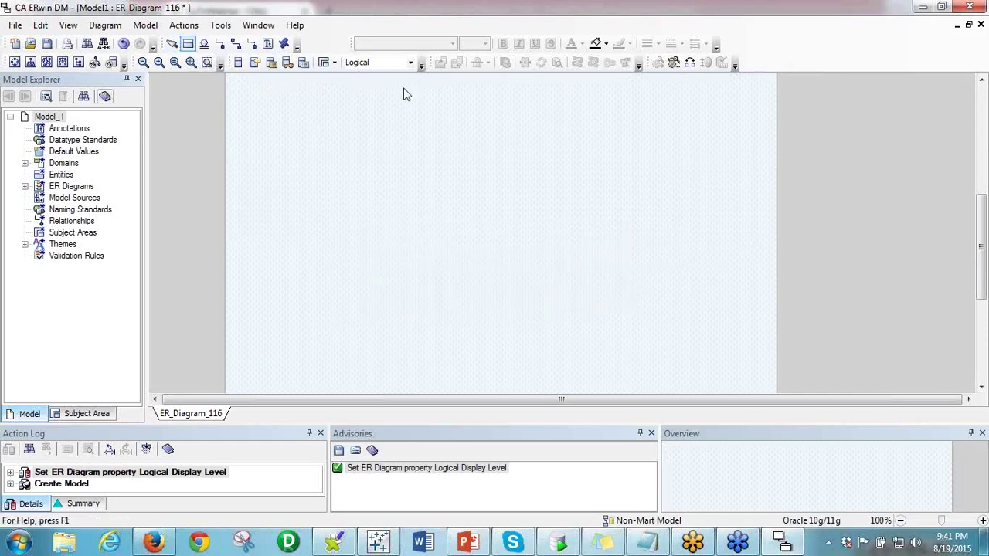
- Switch the model to the Physical view and add a table named stg_Emp near the diagram's upper left
left_click(409, 62)
left_click(398, 86)
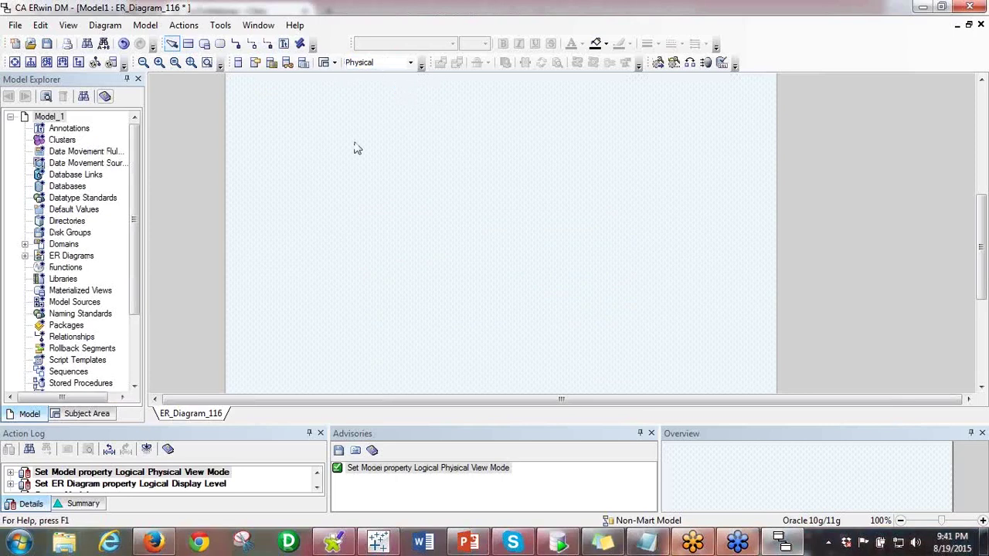
left_click(188, 43)
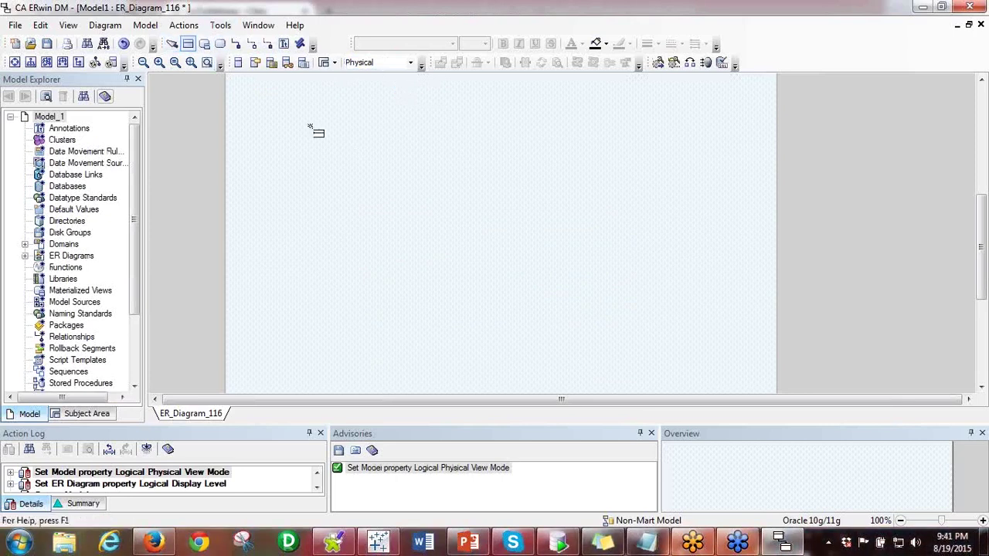
left_click(310, 128)
left_click(344, 107)
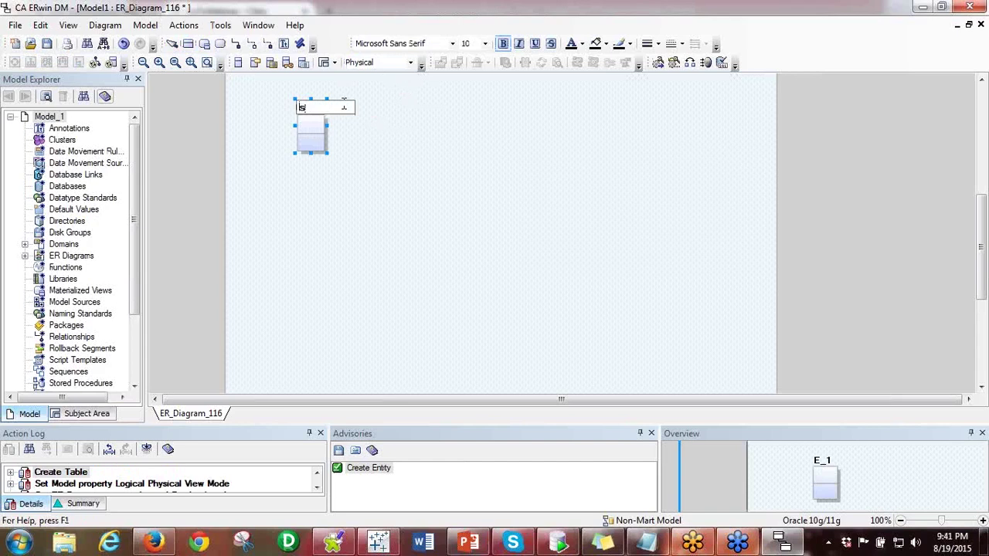
type("stg_Employ")
key("BackSpace")
key("BackSpace")
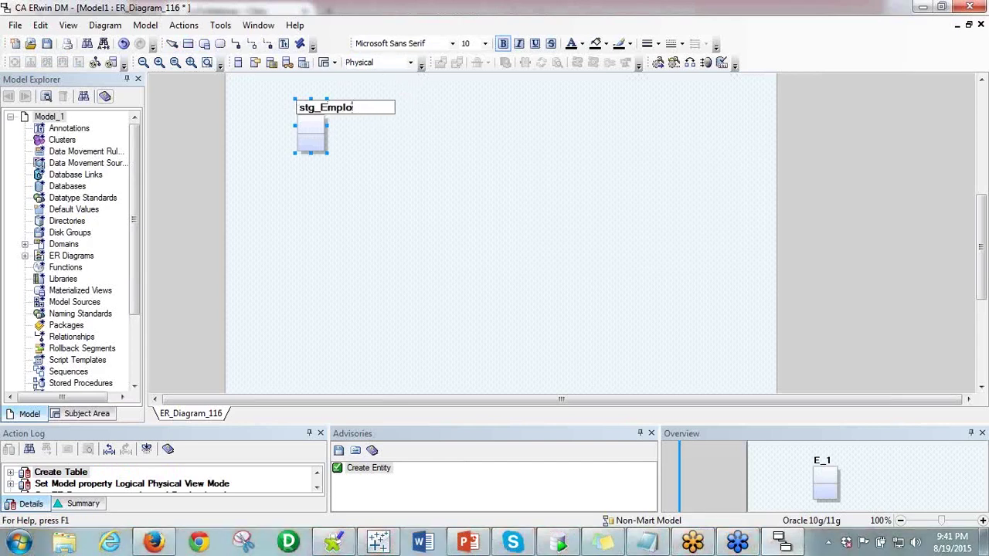
key("Return")
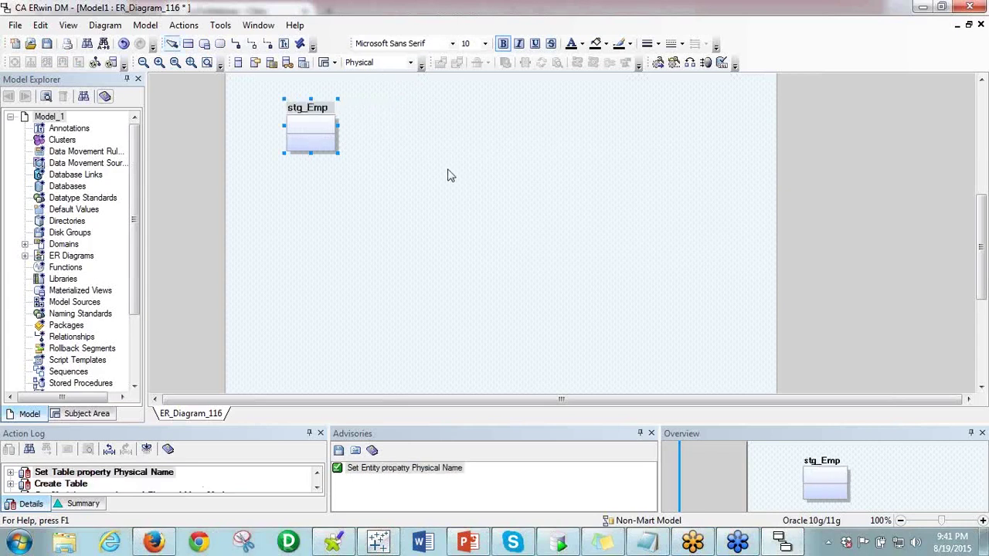
- Open the stg_Emp table's editor and review its partition and supplemental logging settings
left_click_drag(314, 133, 347, 174)
double_click(347, 173)
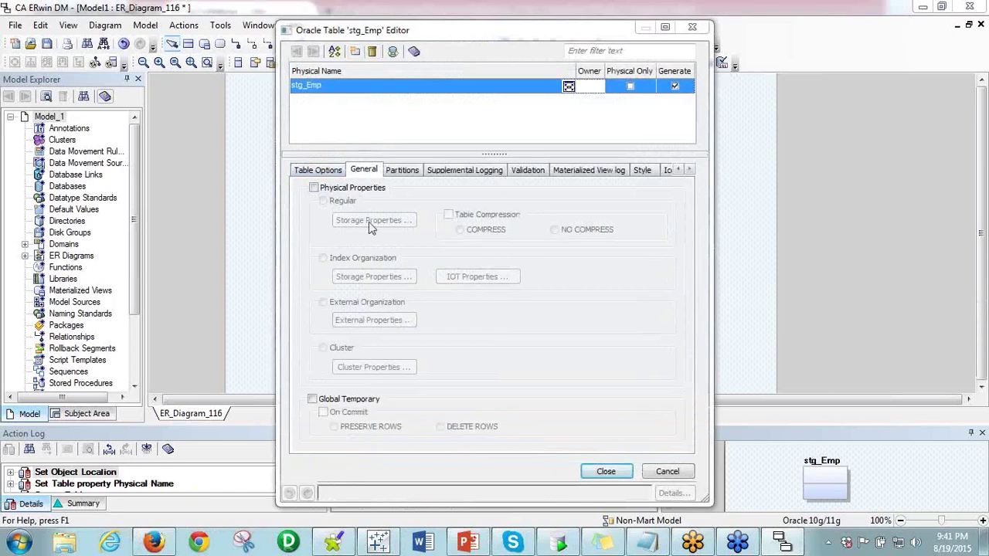
left_click(402, 173)
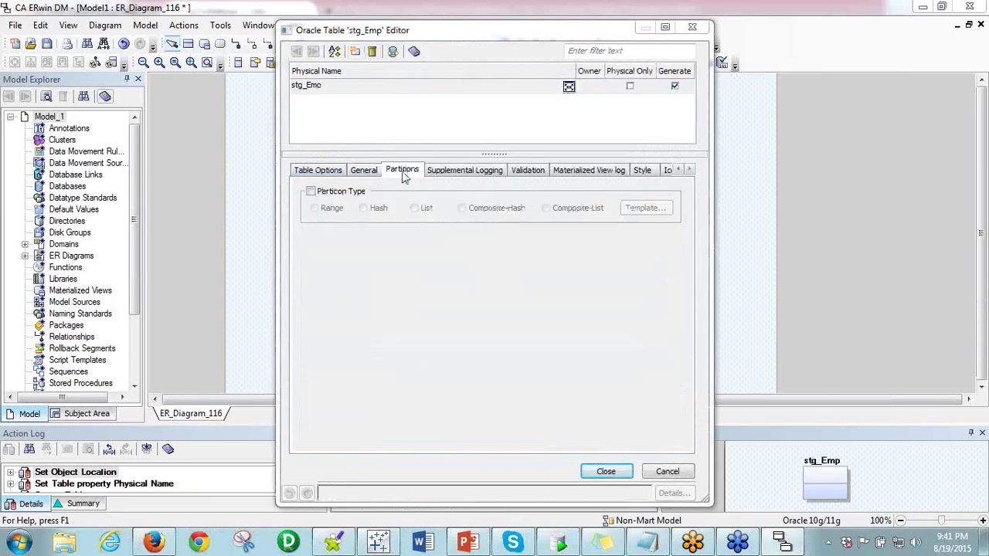
left_click(342, 170)
left_click(403, 170)
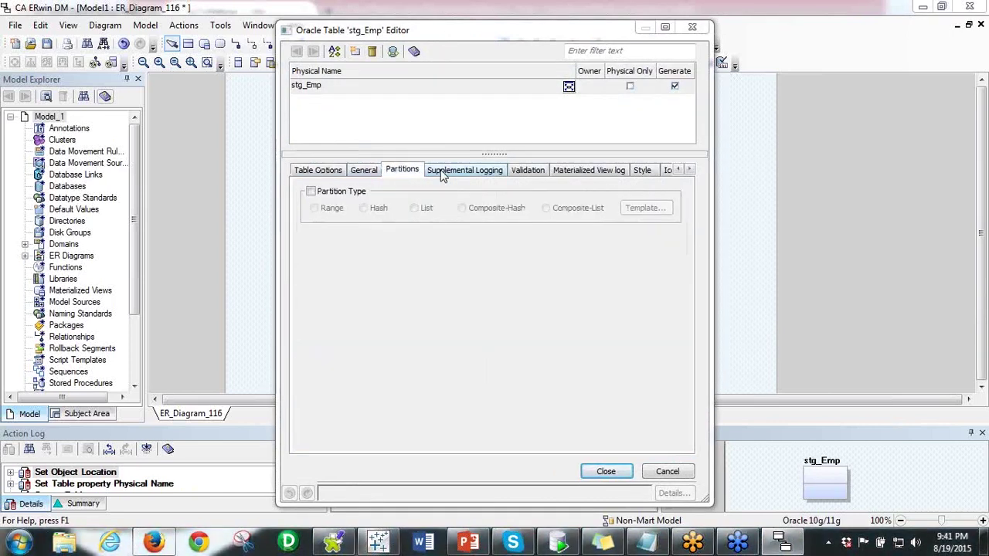
left_click(459, 170)
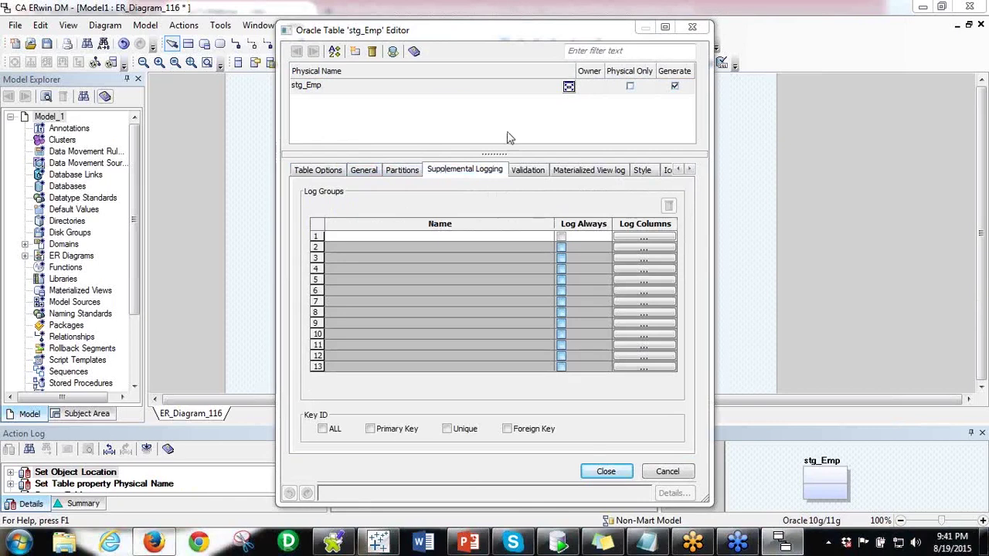
- Add another table in the table editor, name it enmpno, and close the editor
left_click(356, 52)
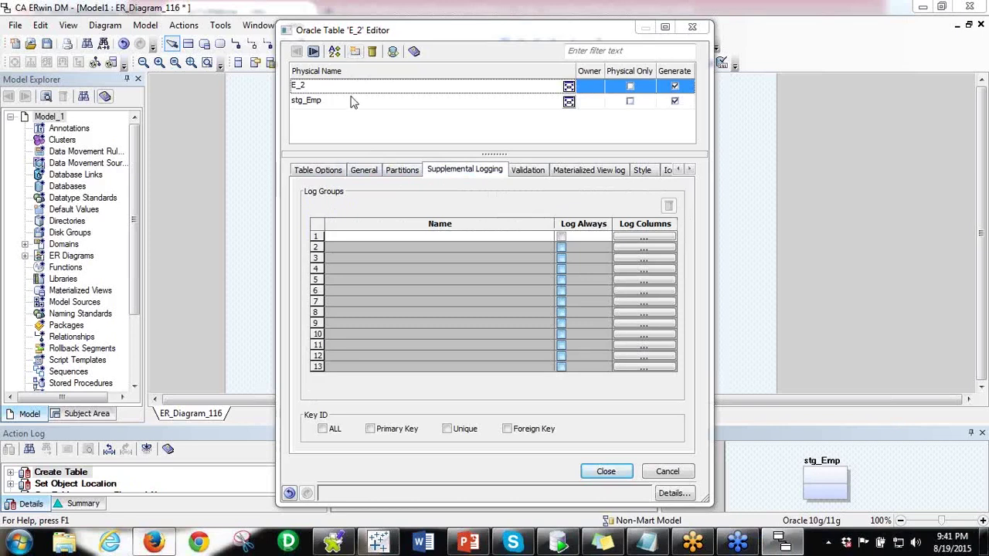
left_click(351, 86)
type("empno")
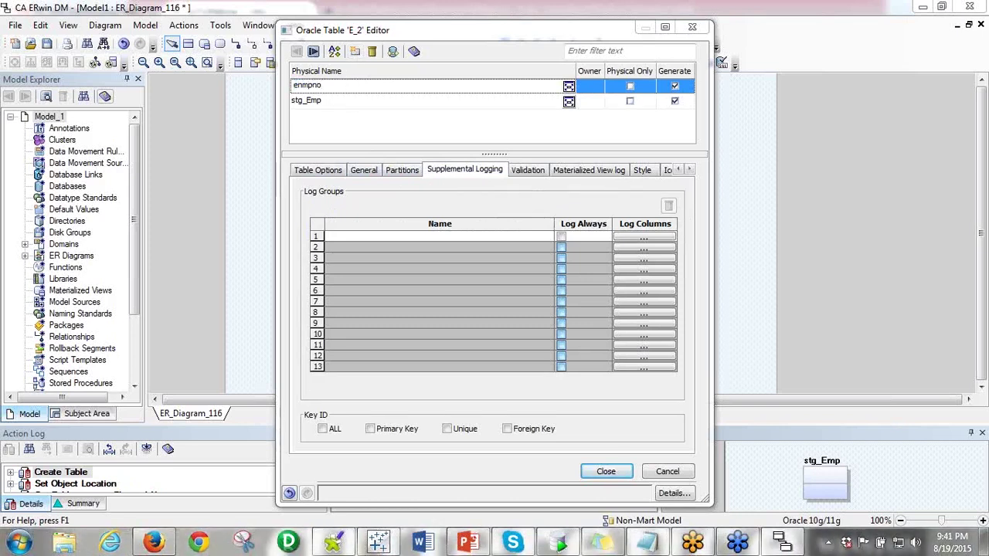
left_click(610, 476)
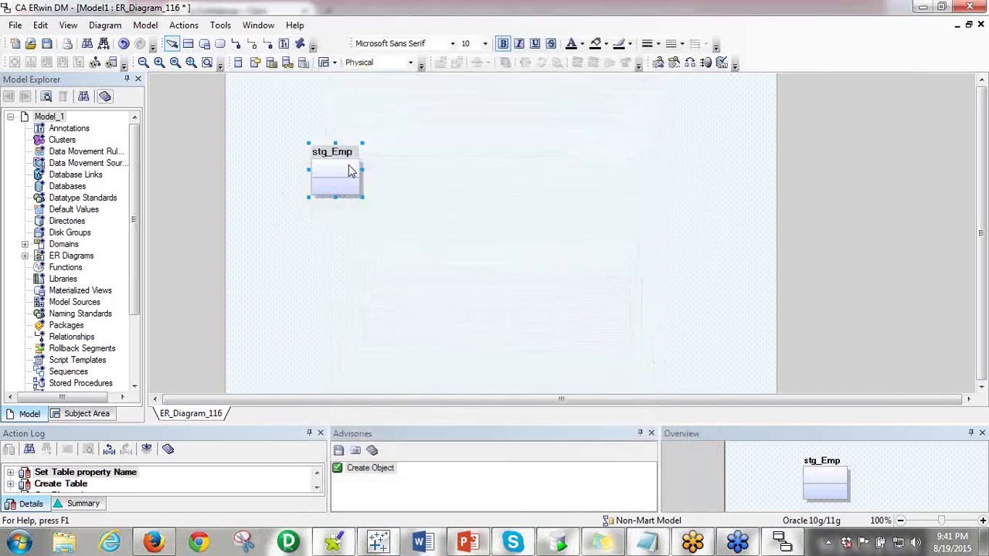
- Switch the model to the Logical view and move the stg_Emp entity toward the page's upper-left corner
left_click(412, 63)
left_click(382, 75)
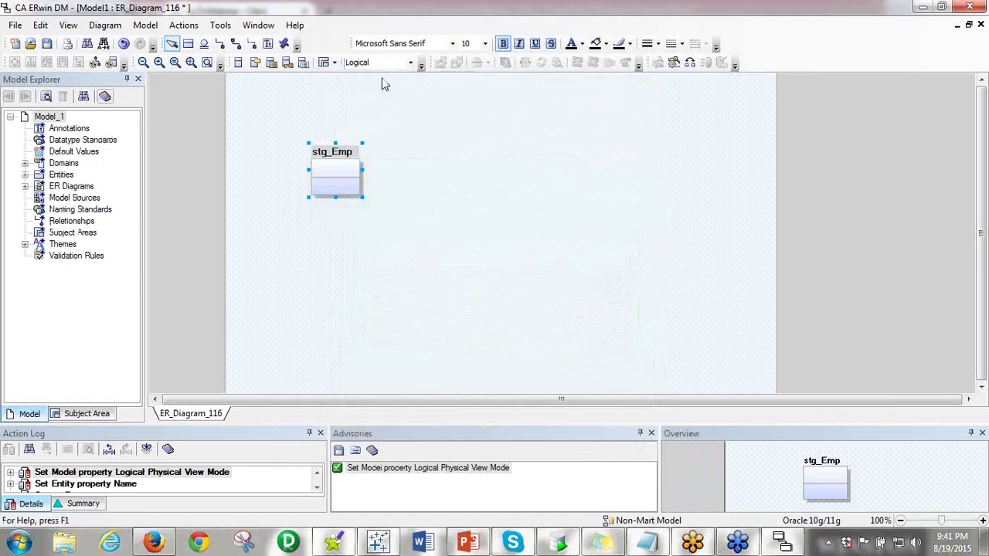
left_click_drag(347, 169, 320, 117)
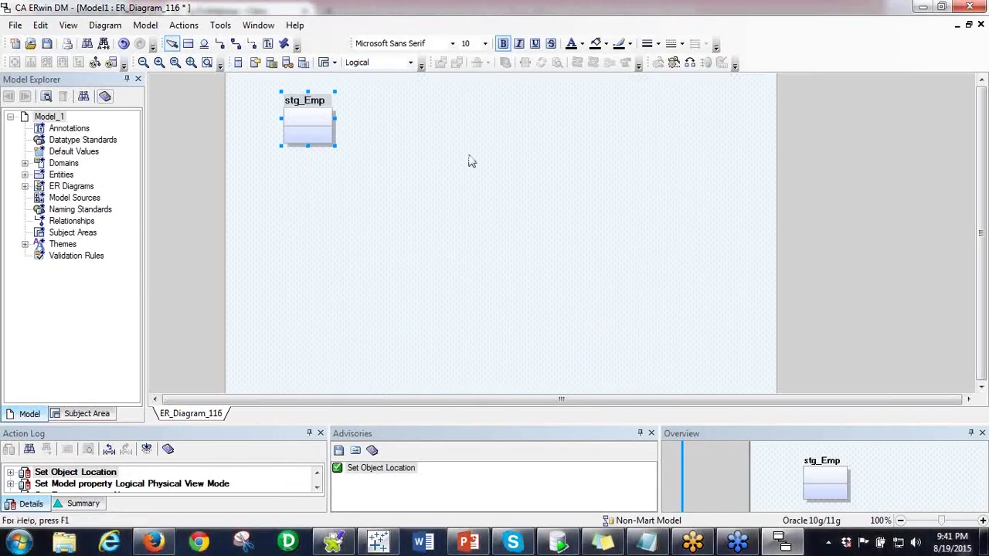
- Add a new entity beside stg_Emp and move it farther right and slightly lower on the diagram
left_click(437, 149)
left_click(188, 44)
left_click(370, 116)
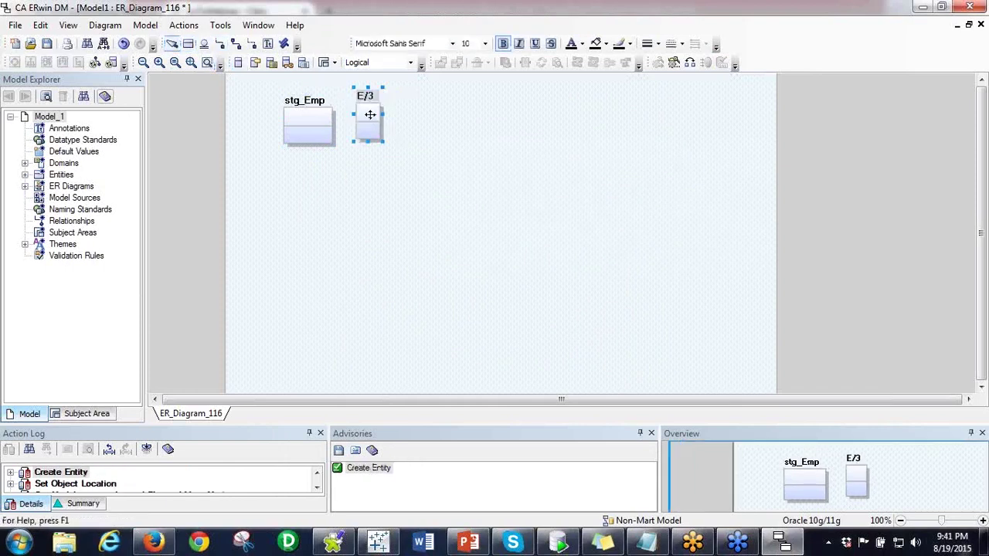
left_click_drag(363, 107, 451, 156)
left_click(404, 128)
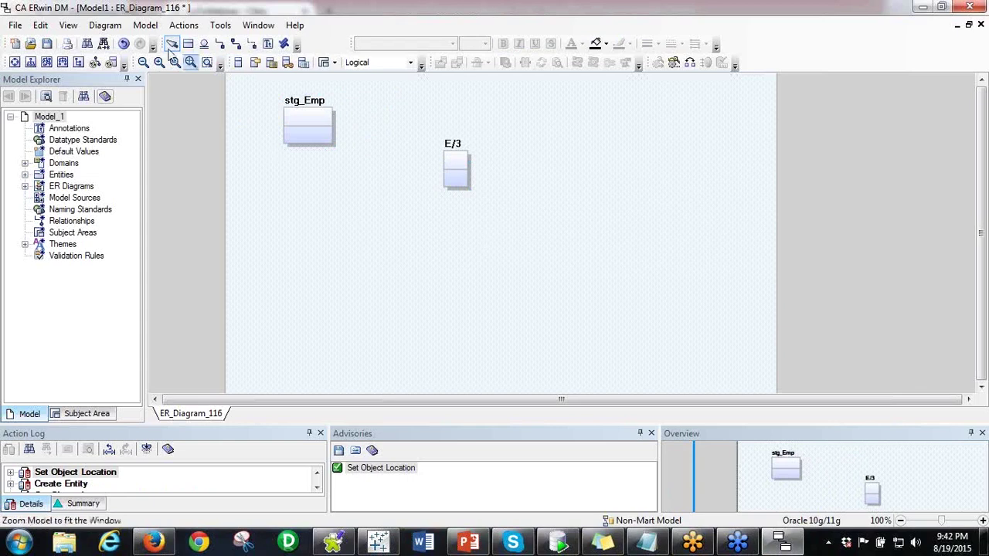
- Switch the model back to the Physical view
left_click(184, 25)
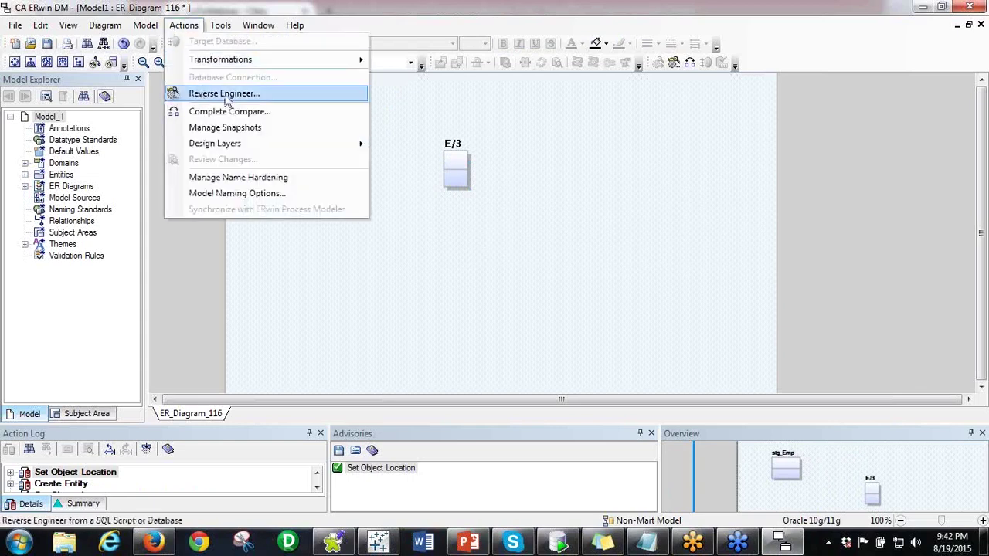
left_click(398, 68)
left_click(398, 66)
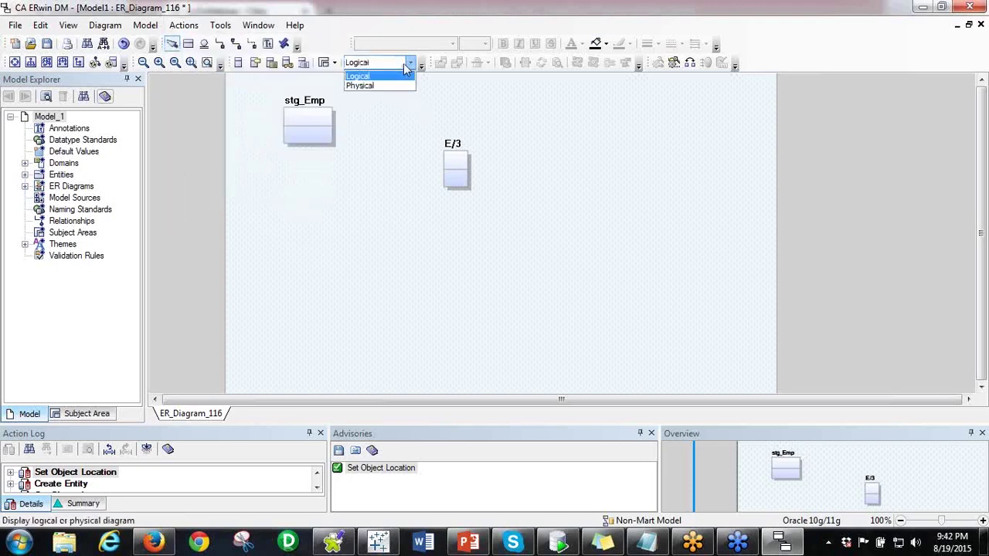
left_click(383, 85)
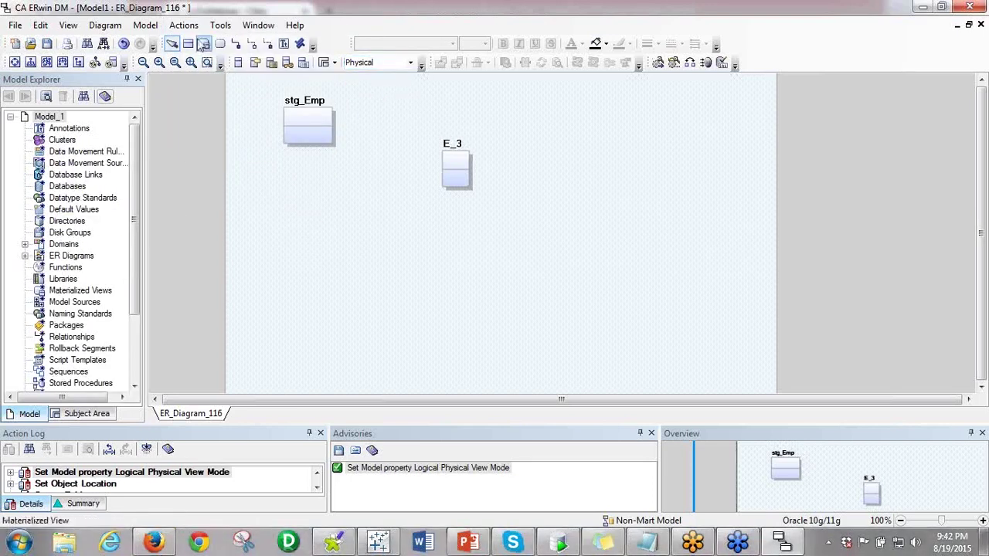
- Open Forward Engineer schema generation, show the Table options, and preview the schema script
left_click(184, 25)
mouse_move(213, 111)
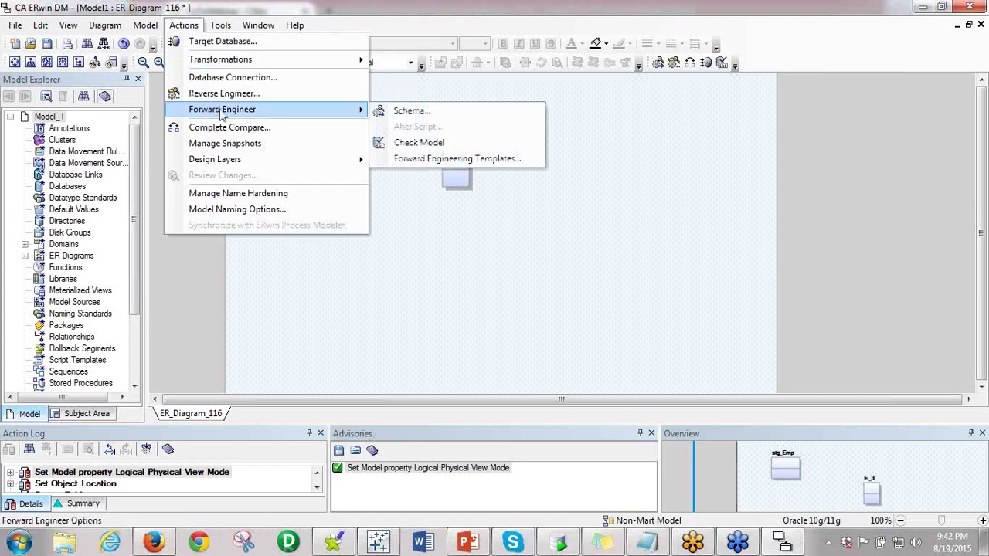
left_click(381, 110)
left_click_drag(430, 104, 370, 62)
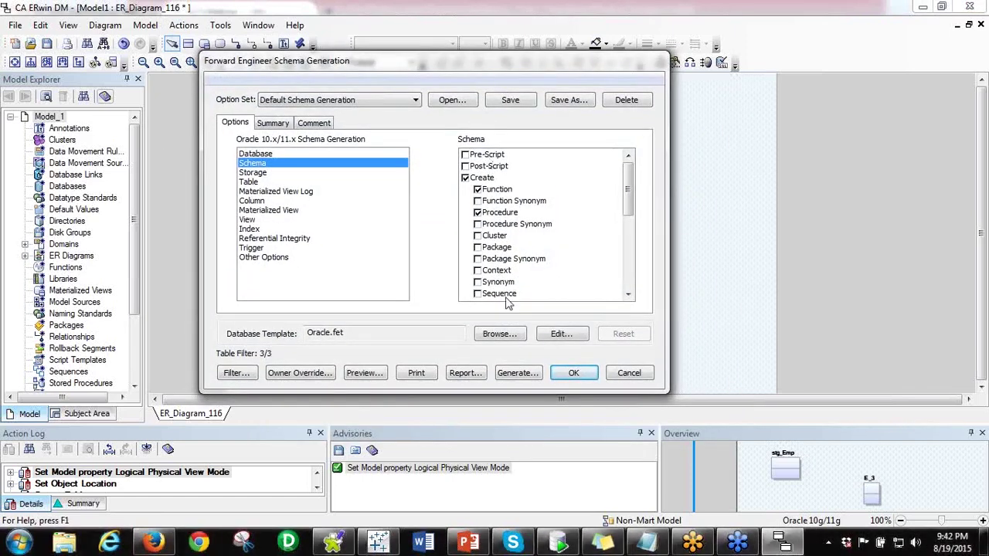
left_click(258, 181)
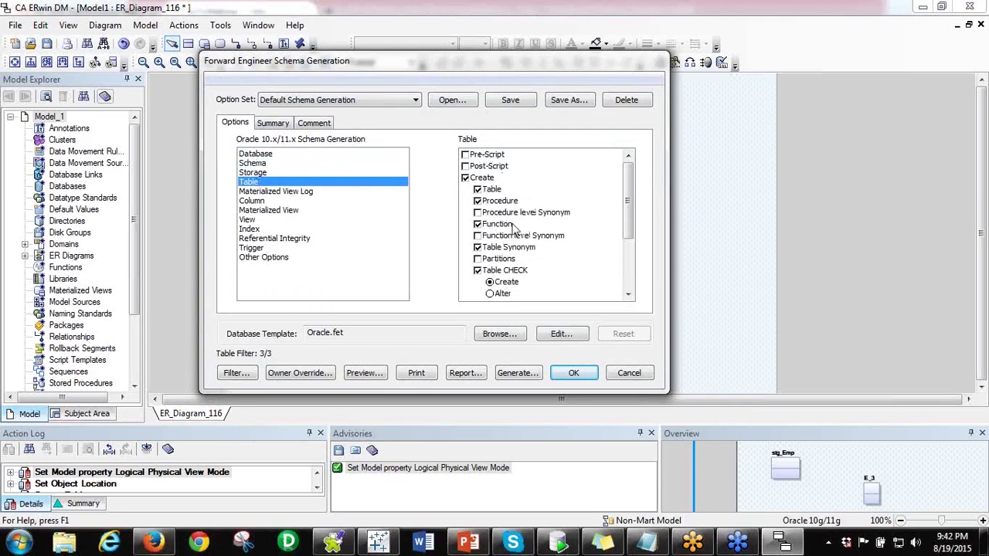
left_click(365, 373)
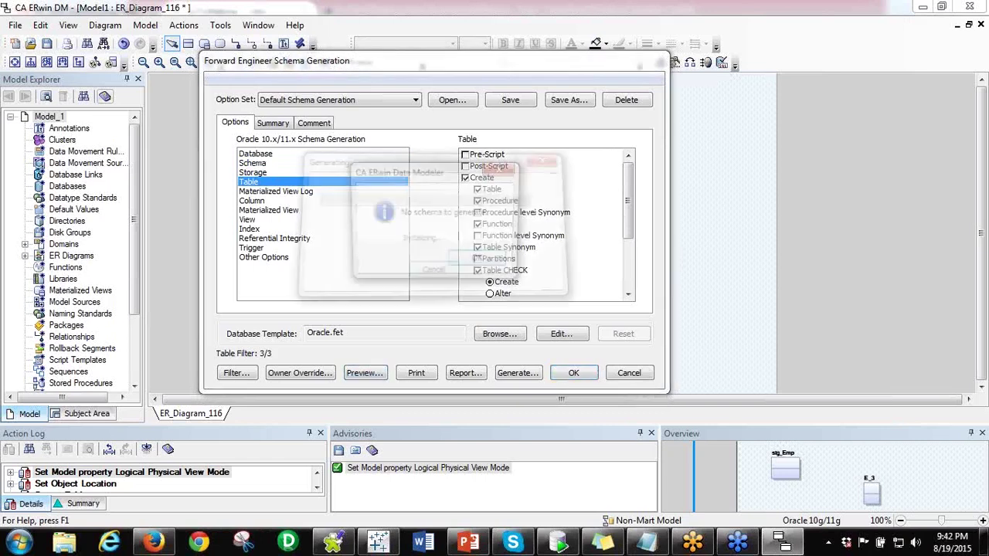
- Dismiss the schema preview message and the Forward Engineer dialog, and move the stg_Emp and E_3 tables lower on the diagram
left_click(480, 261)
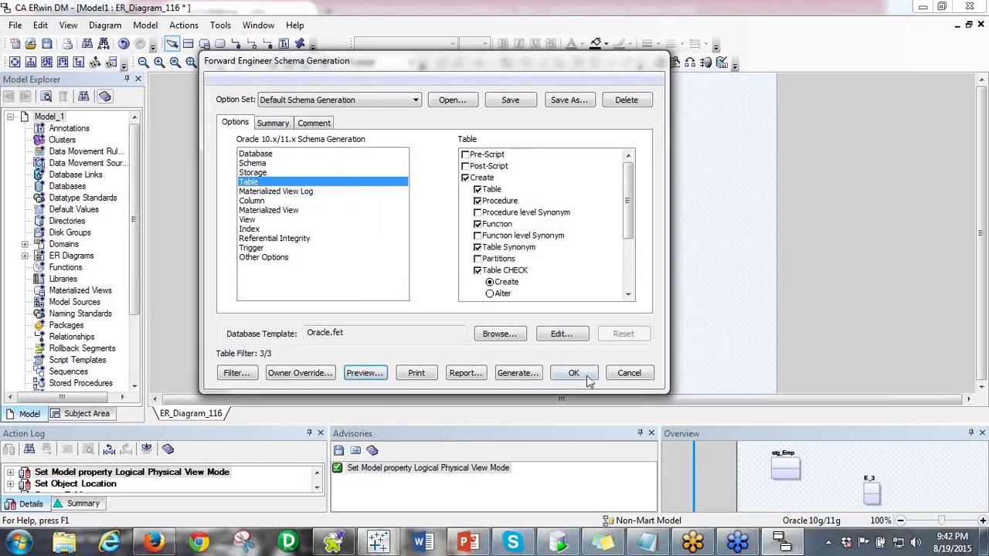
left_click(587, 379)
left_click_drag(316, 125, 316, 188)
left_click_drag(450, 170, 453, 207)
left_click(325, 183)
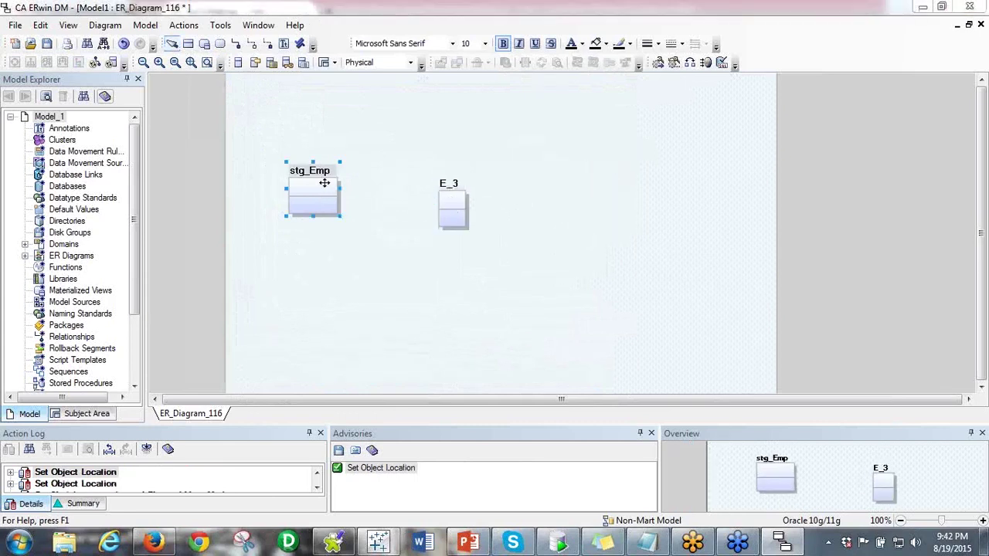
double_click(324, 182)
left_click(371, 100)
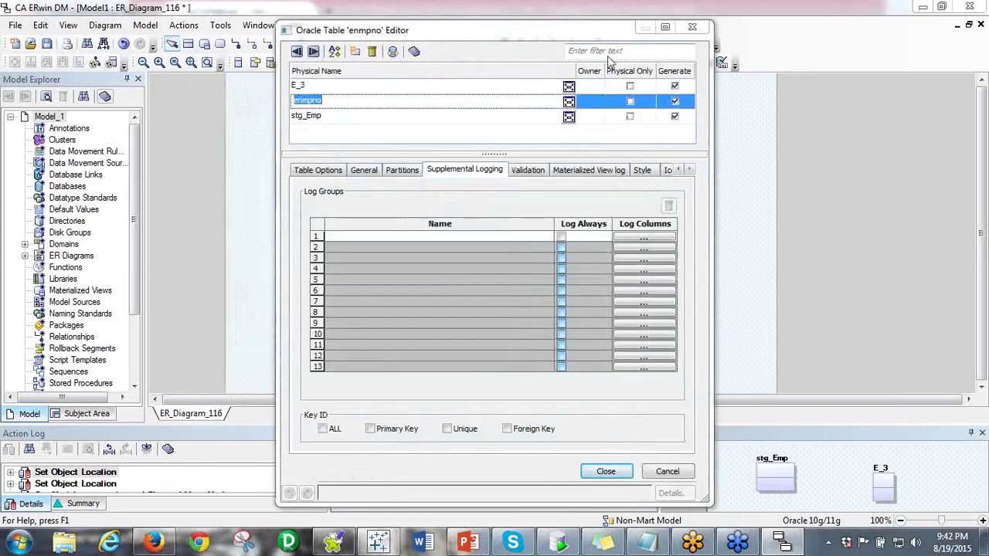
left_click(692, 27)
- Switch the model to the Logical view and move the stg_Emp entity slightly higher on the diagram
left_click(410, 62)
left_click(388, 79)
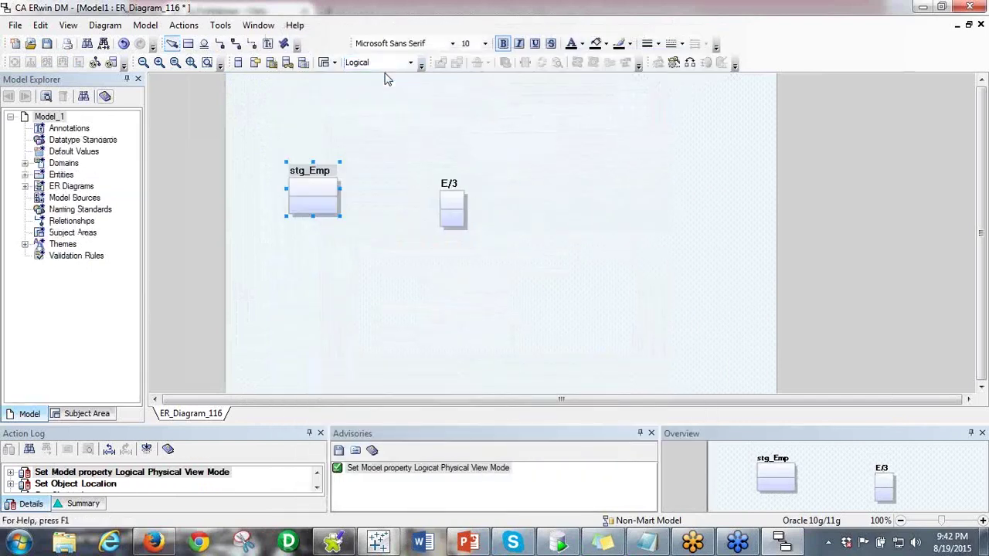
left_click_drag(319, 187, 319, 157)
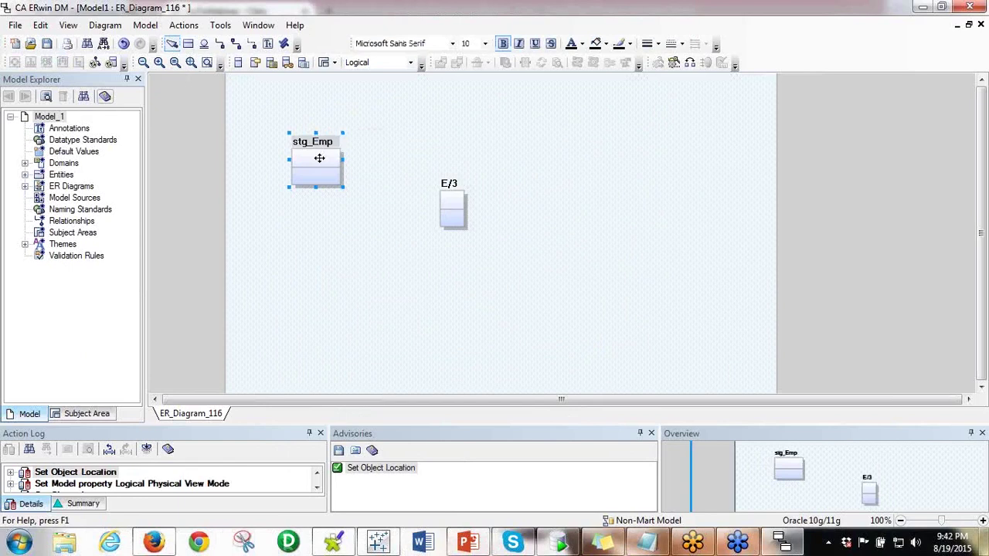
- Add an attribute named empno to the stg_Emp entity with the INTEGER data type and make it the primary key
right_click(320, 158)
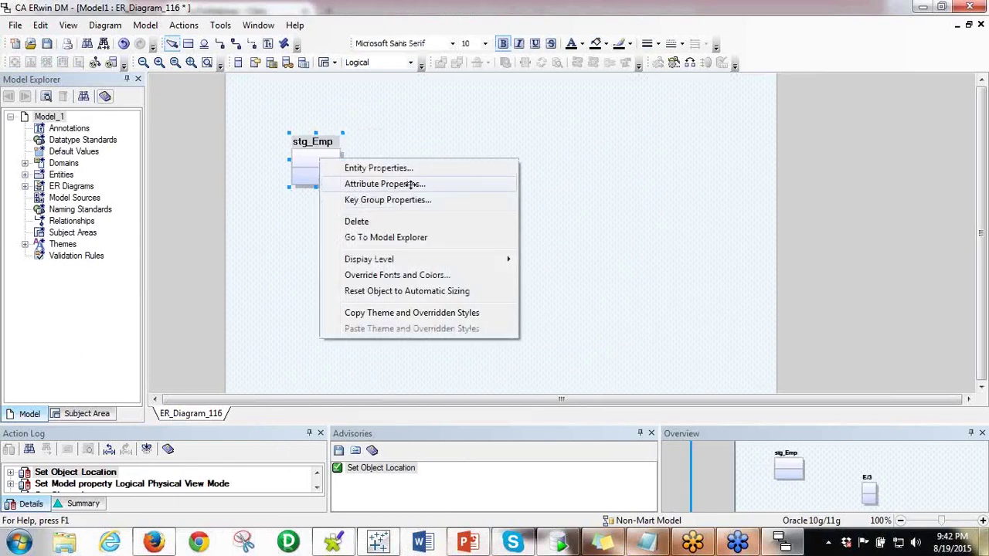
left_click(411, 184)
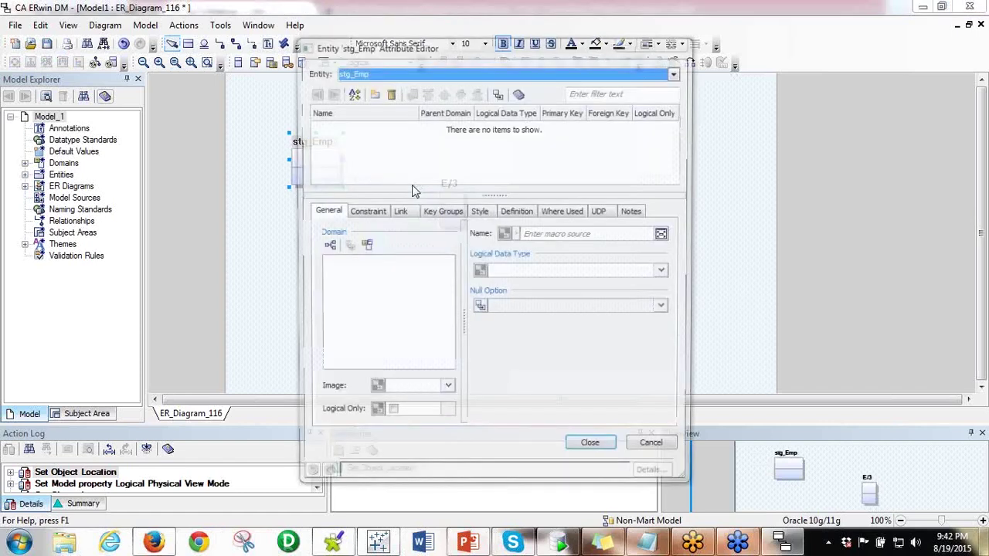
left_click(371, 92)
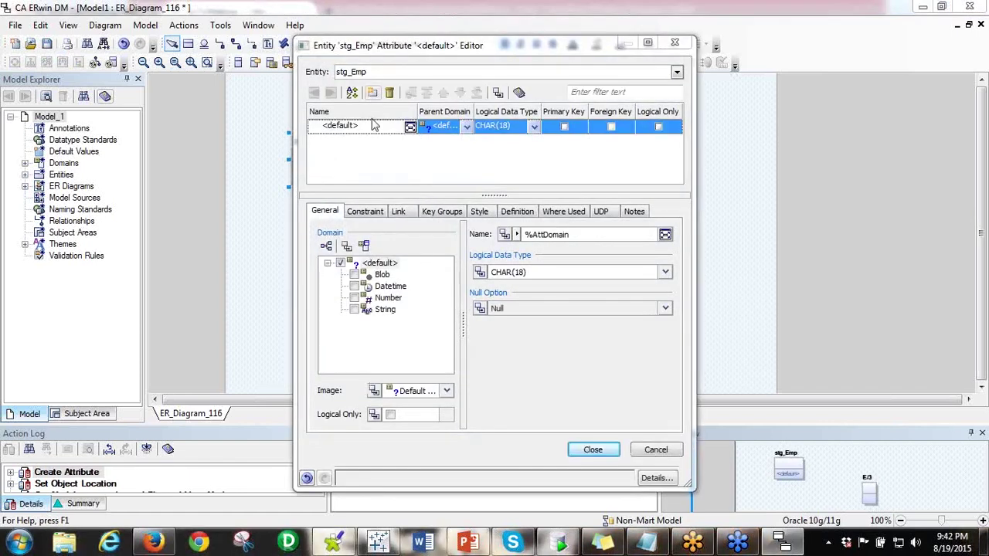
type("empno")
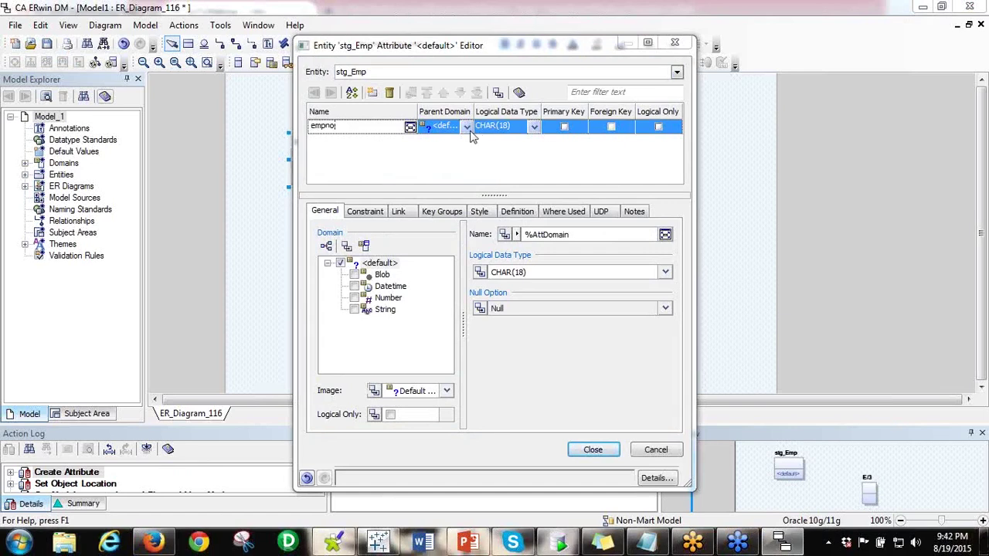
left_click(533, 128)
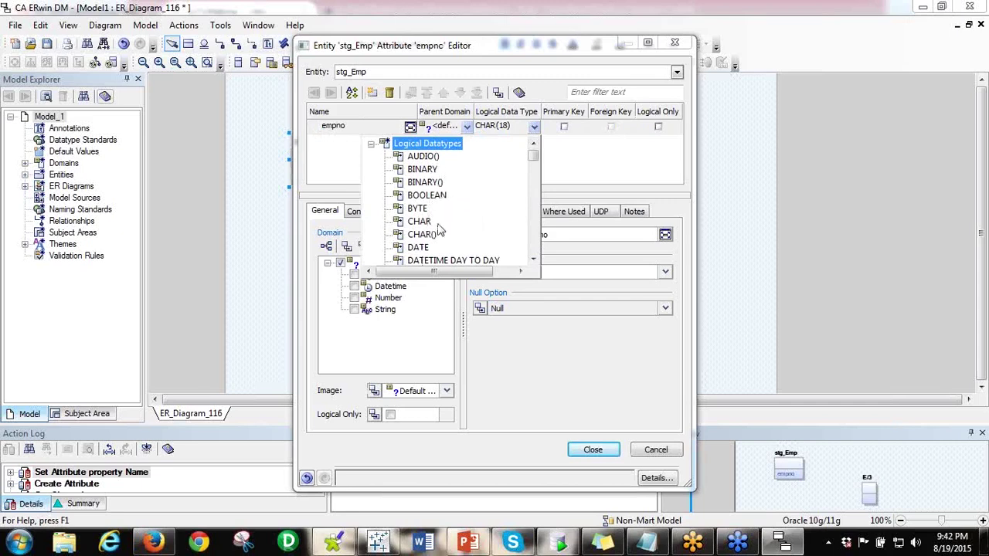
left_click_drag(537, 161, 536, 187)
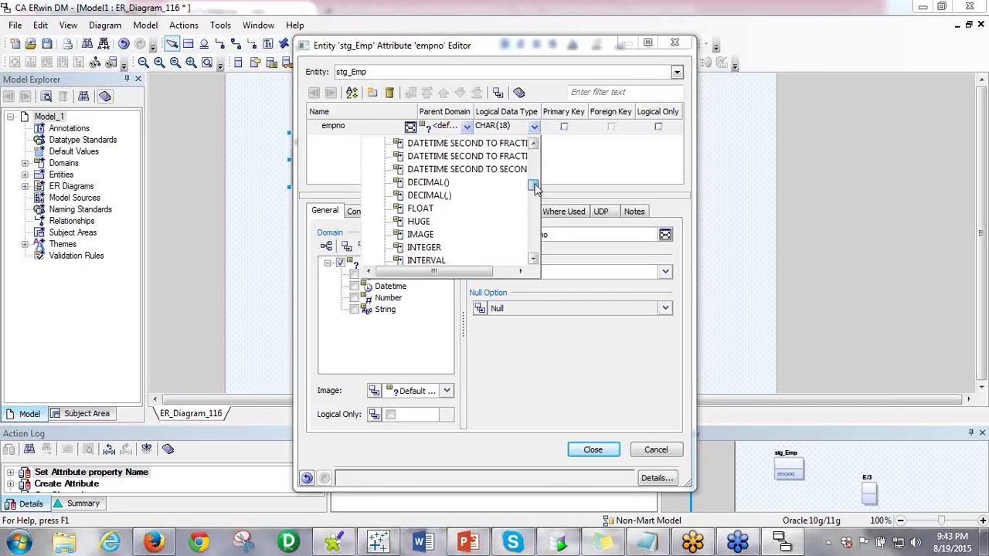
left_click(427, 247)
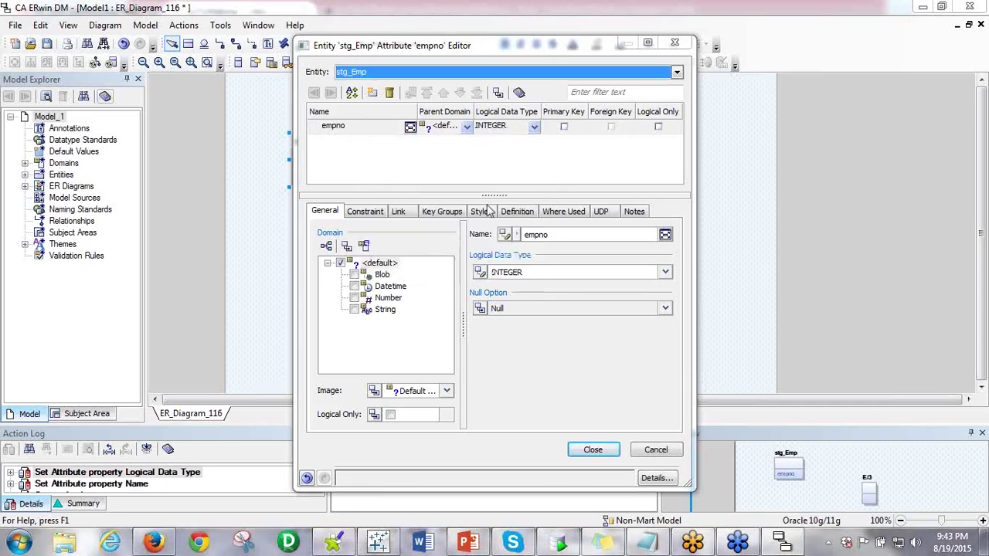
left_click(564, 125)
- Add a second attribute named ename to stg_Emp and close the attribute editor
left_click(371, 92)
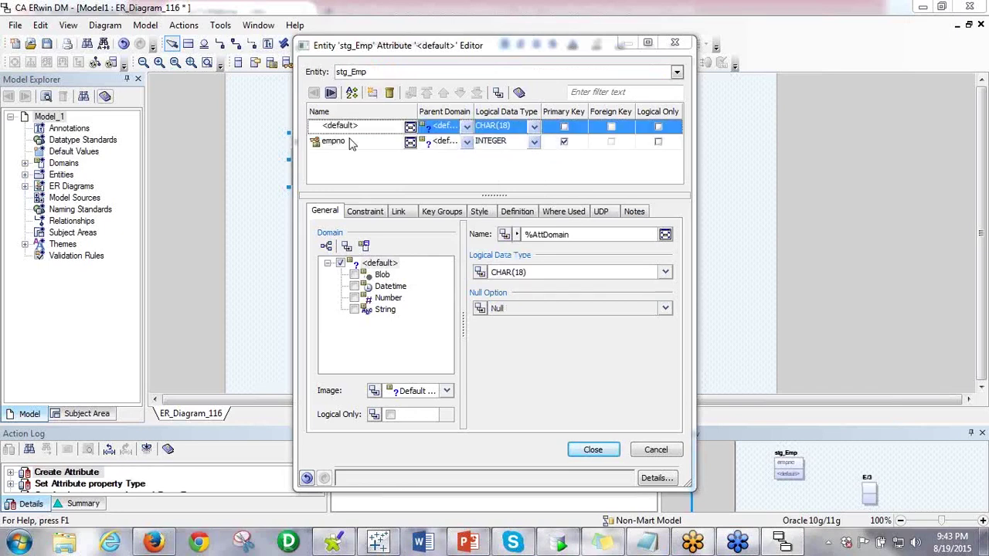
left_click(350, 142)
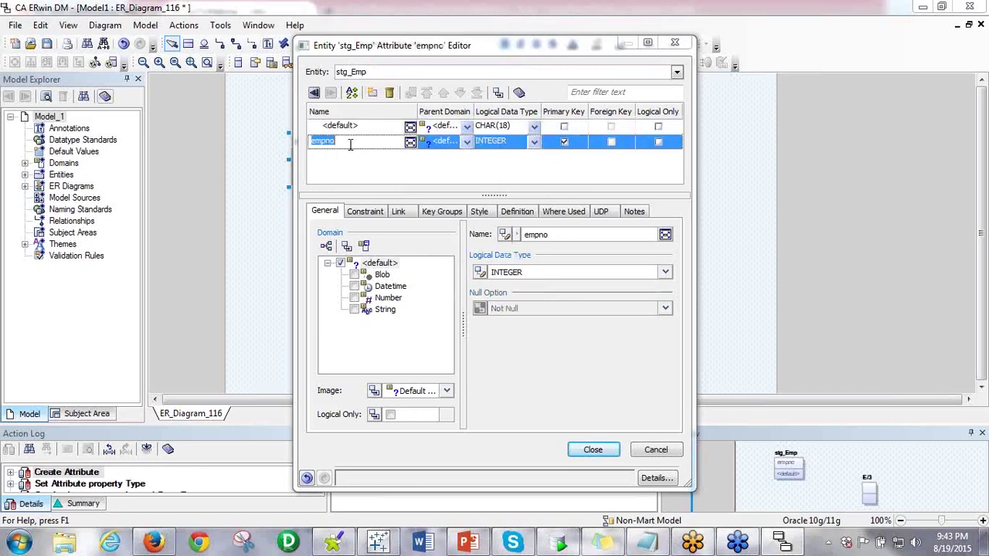
left_click(384, 126)
type("enam")
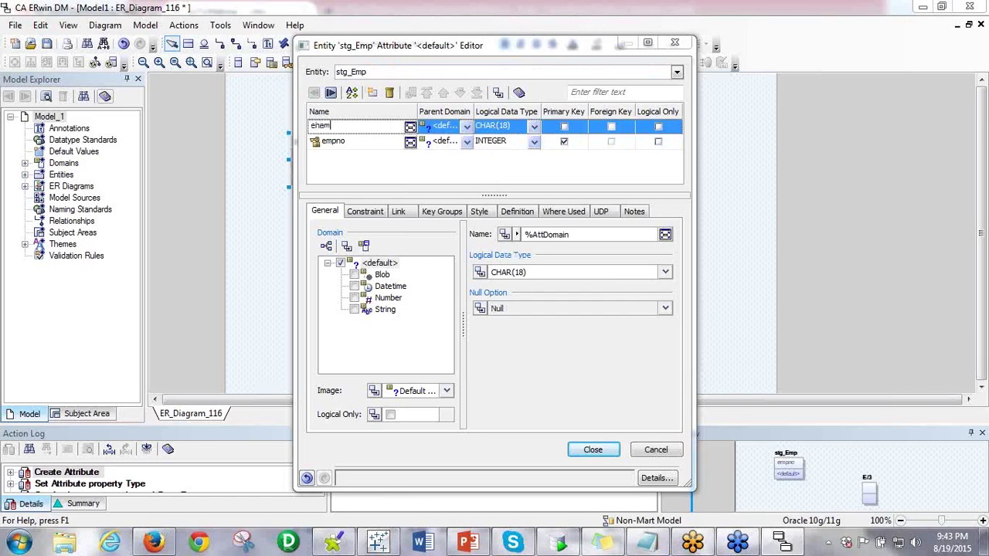
type("e")
key("Return")
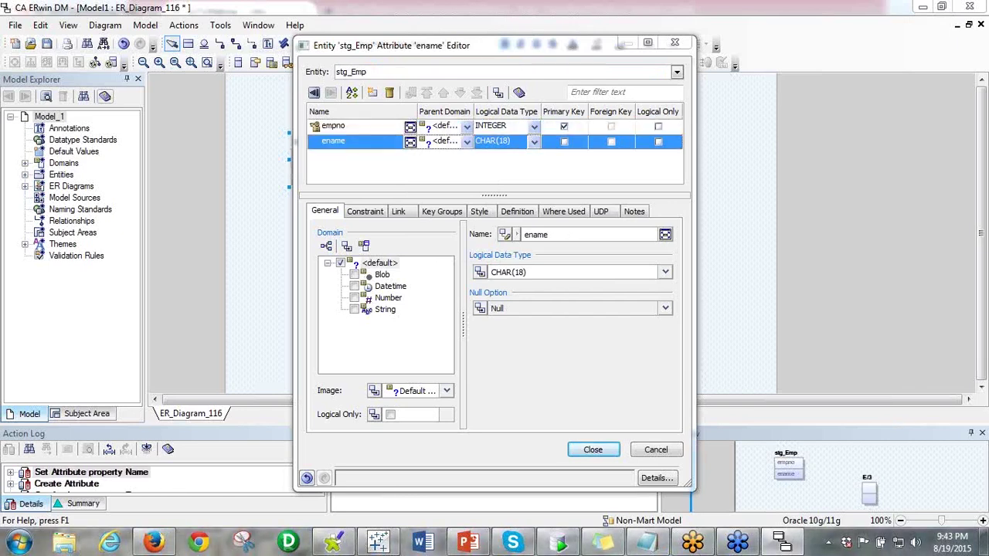
left_click(592, 450)
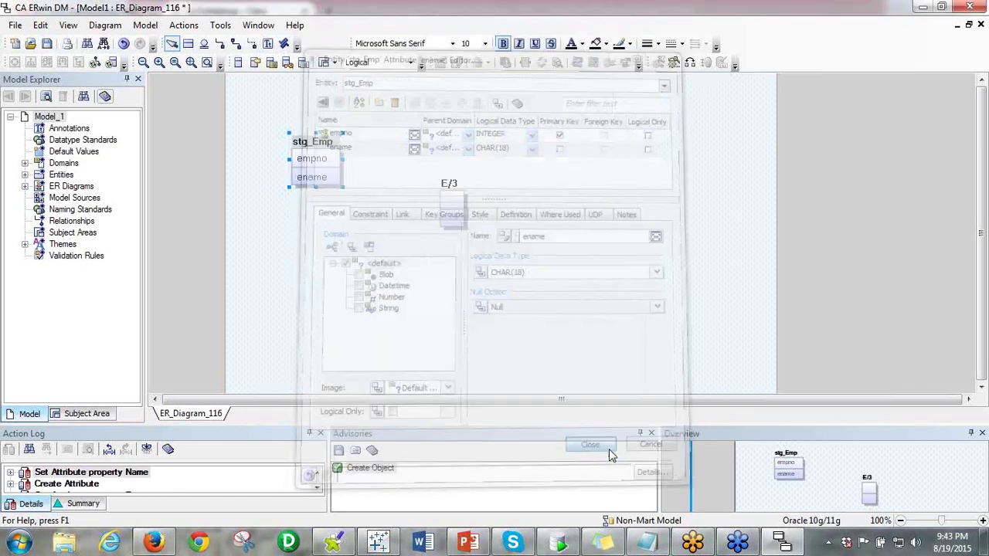
- Move the stg_Emp entity down level with E/3 and switch the model to the Physical view
left_click_drag(316, 140, 312, 180)
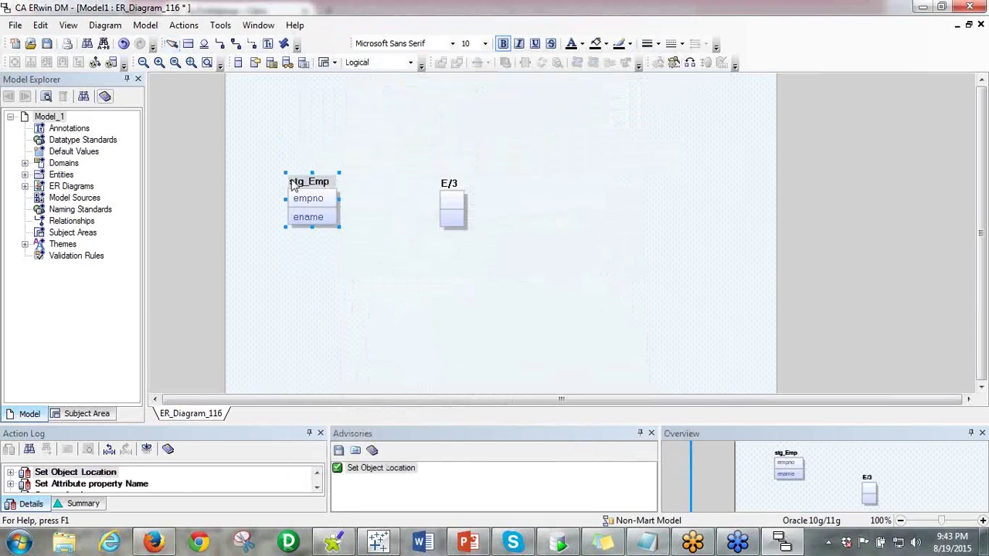
left_click(334, 168)
left_click(333, 180)
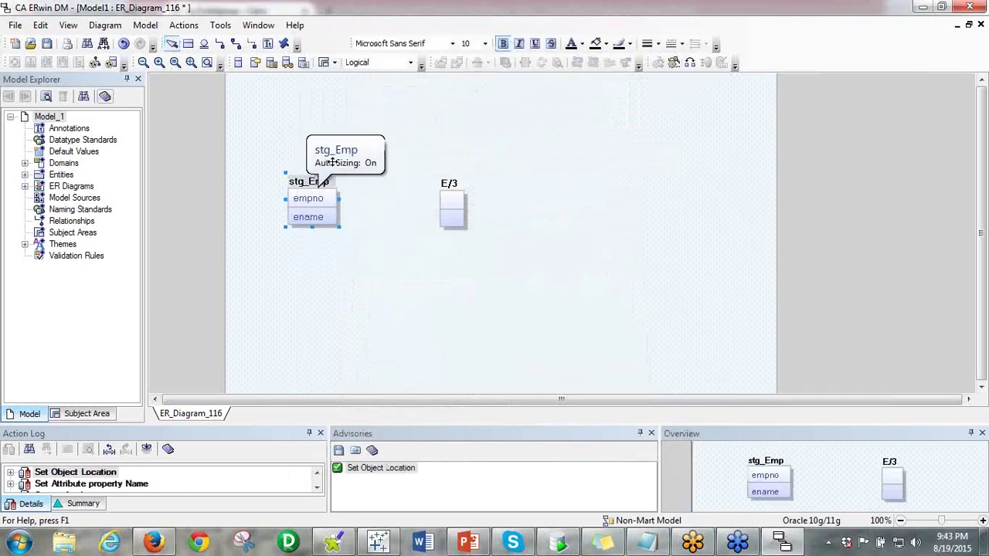
left_click(221, 25)
left_click(414, 64)
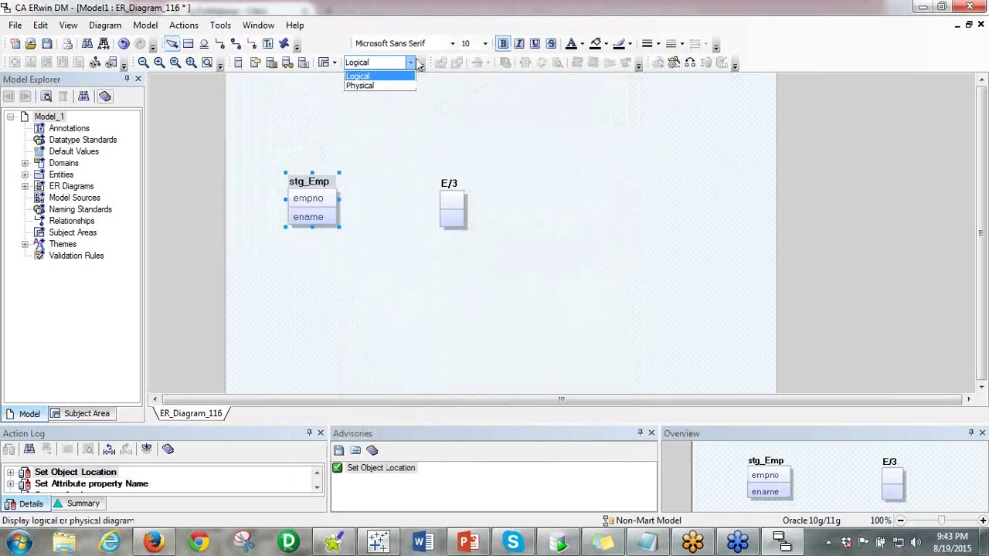
left_click(372, 87)
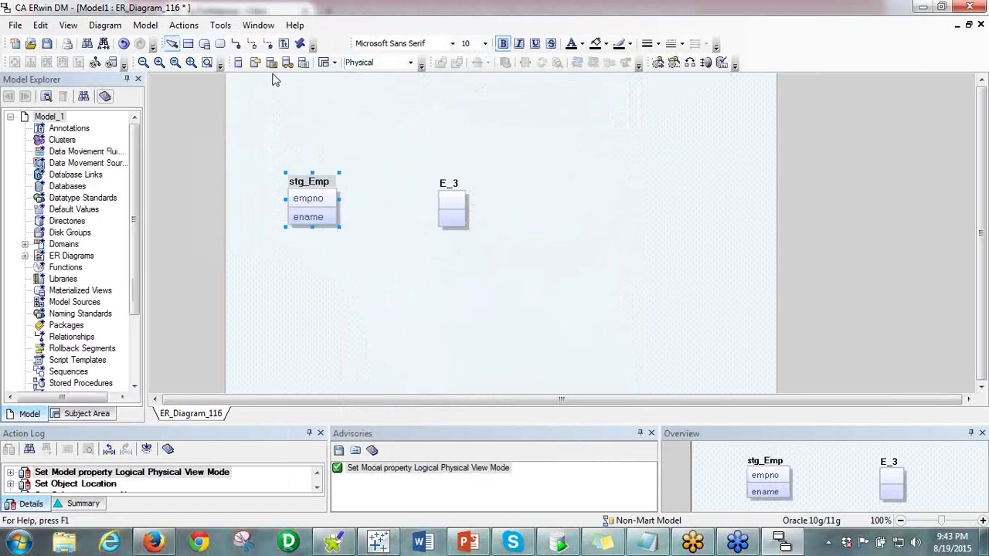
- Open Forward Engineer schema generation for the physical model and preview the Oracle schema script
left_click(220, 24)
mouse_move(184, 25)
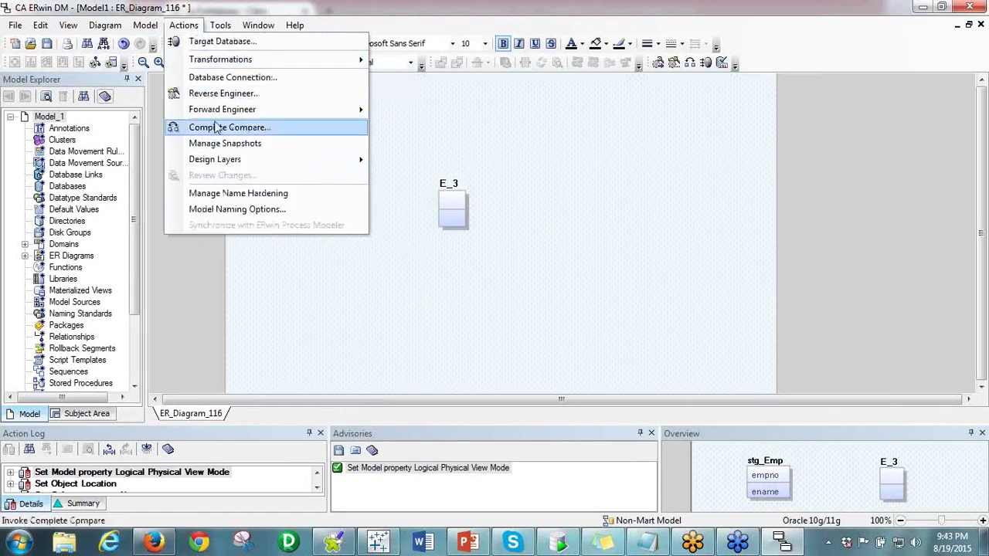
mouse_move(224, 108)
left_click(391, 113)
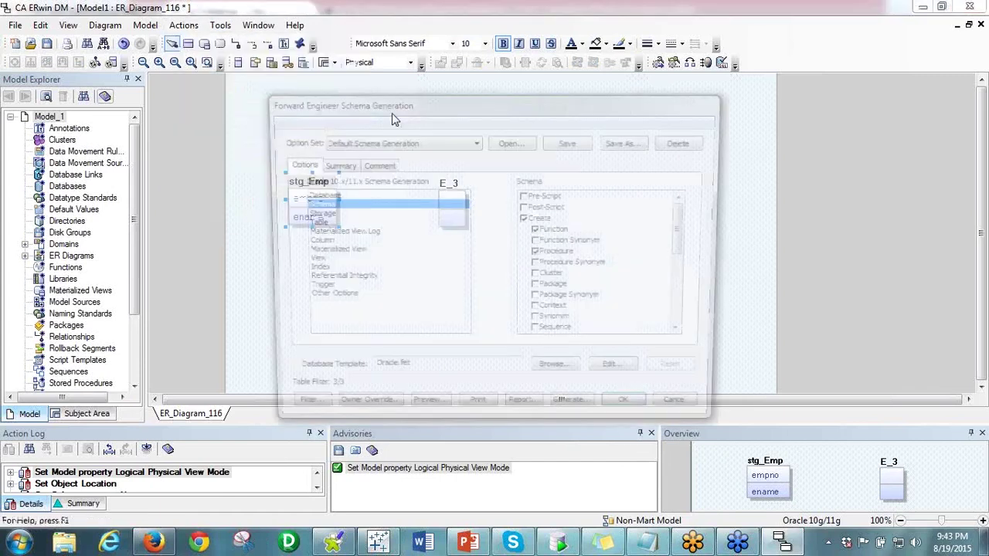
left_click_drag(391, 112, 332, 69)
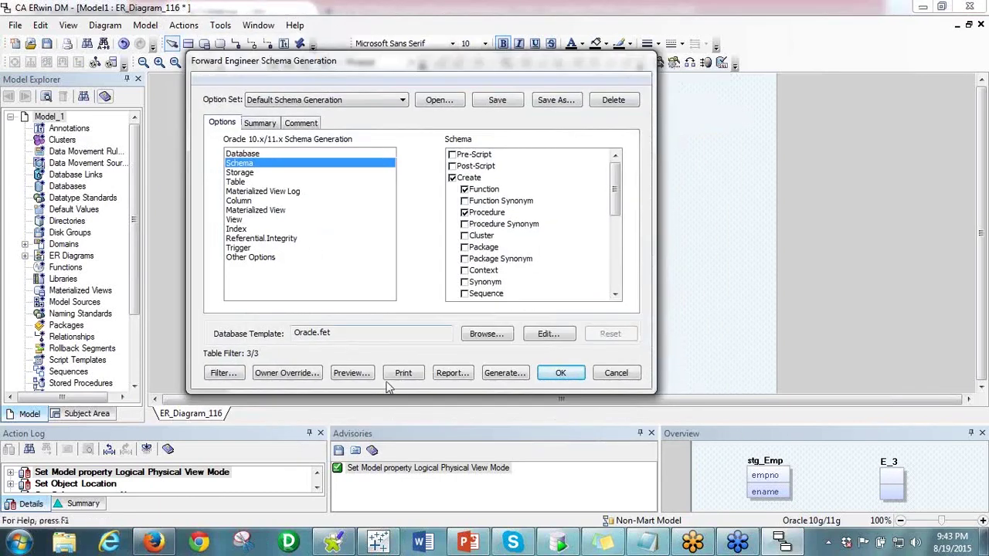
left_click(354, 375)
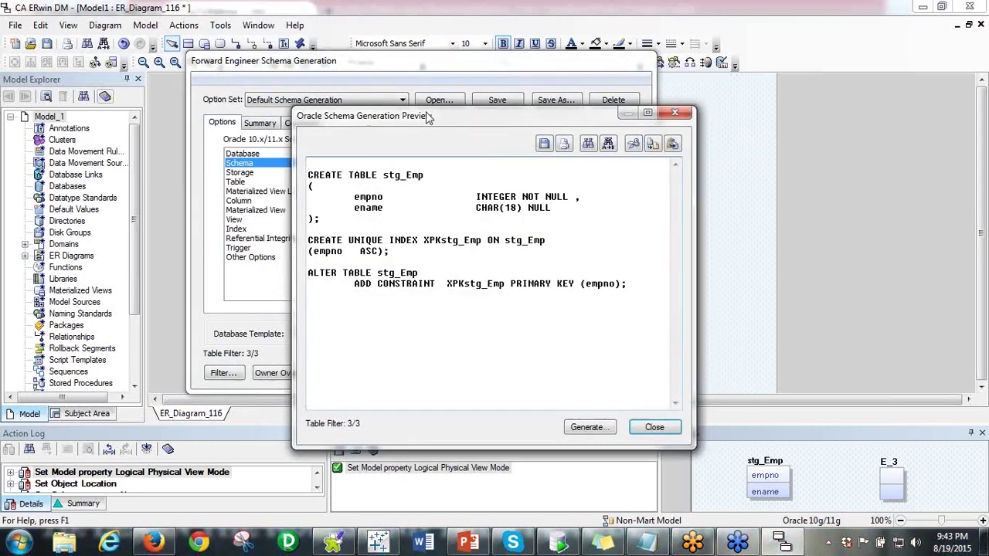
- Examine the whole stg_Emp script in the schema preview, and close the preview and the Forward Engineer dialog without generating
left_click_drag(432, 115, 259, 90)
left_click_drag(135, 149, 396, 282)
left_click(392, 300)
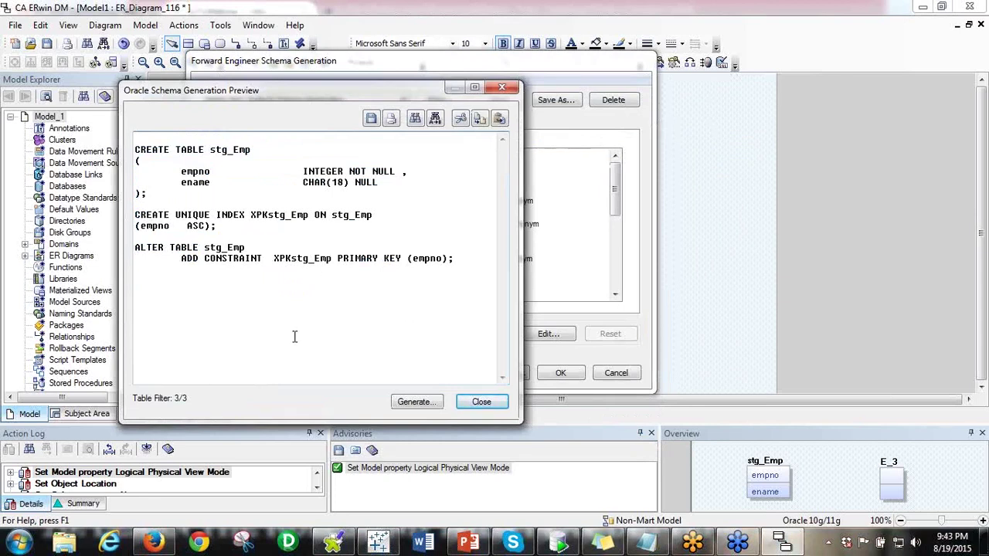
key("ctrl+a")
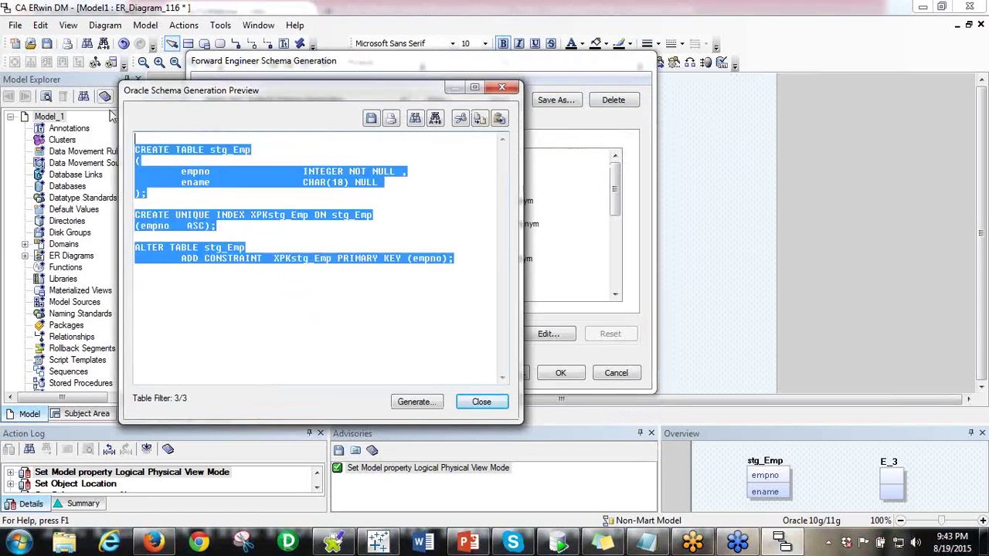
left_click(368, 224)
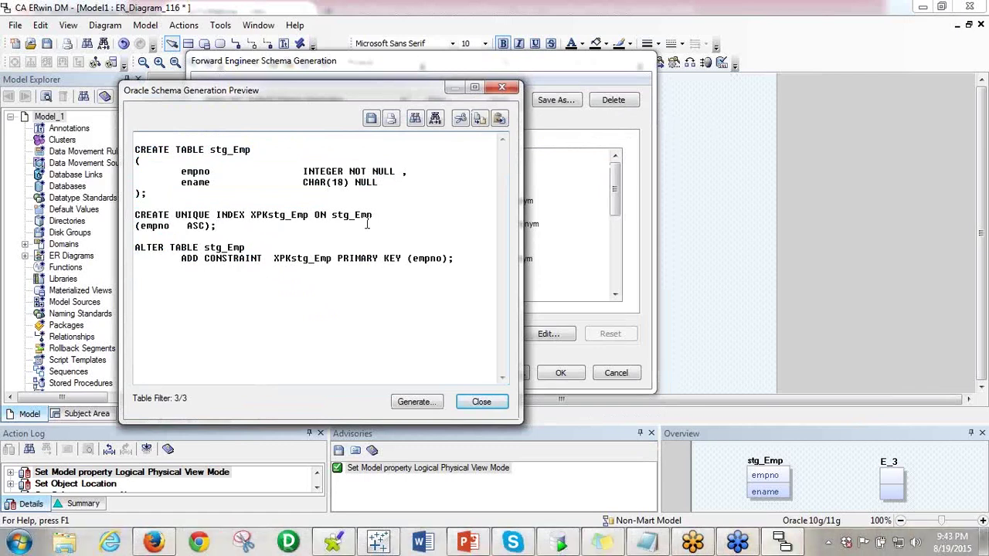
left_click(502, 87)
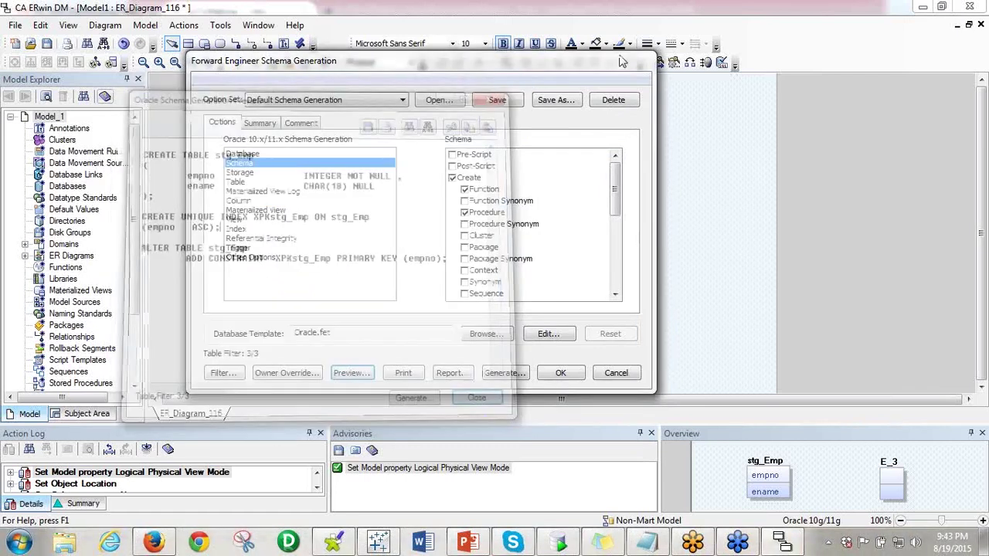
left_click(616, 372)
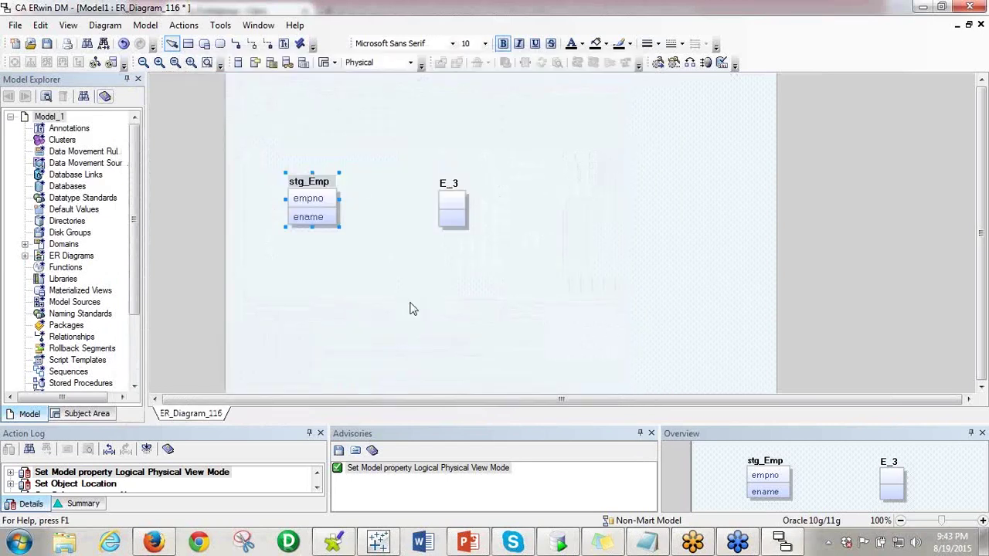
left_click(407, 307)
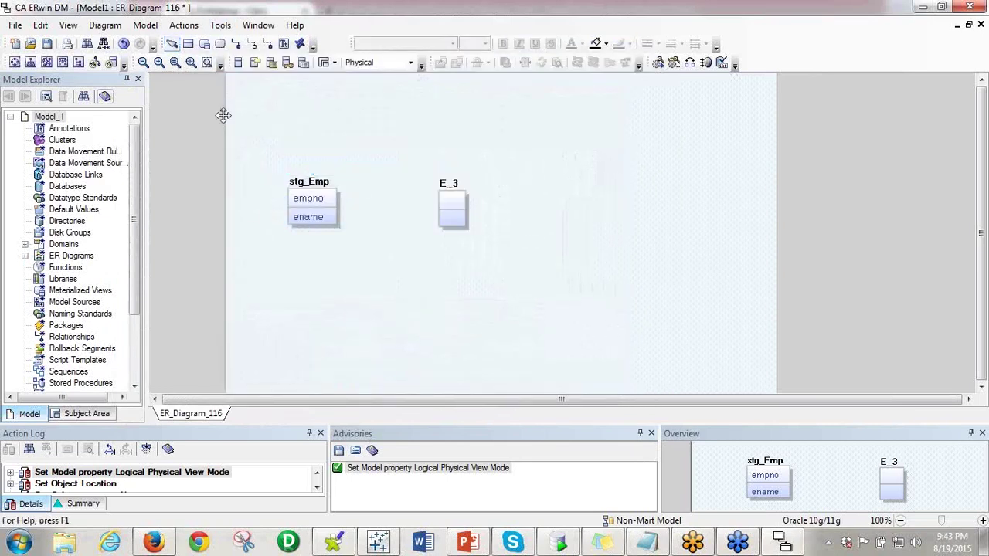
- Save the model to the Desktop as sales in the CA ERwin DM (*.erwin) format
left_click(14, 25)
left_click(37, 89)
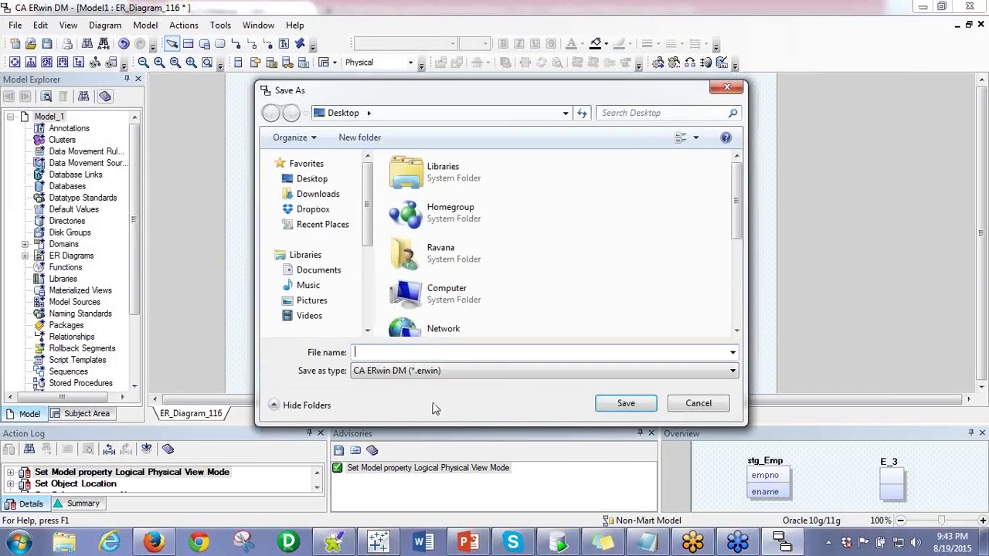
type("emplo")
type("sal")
type("es")
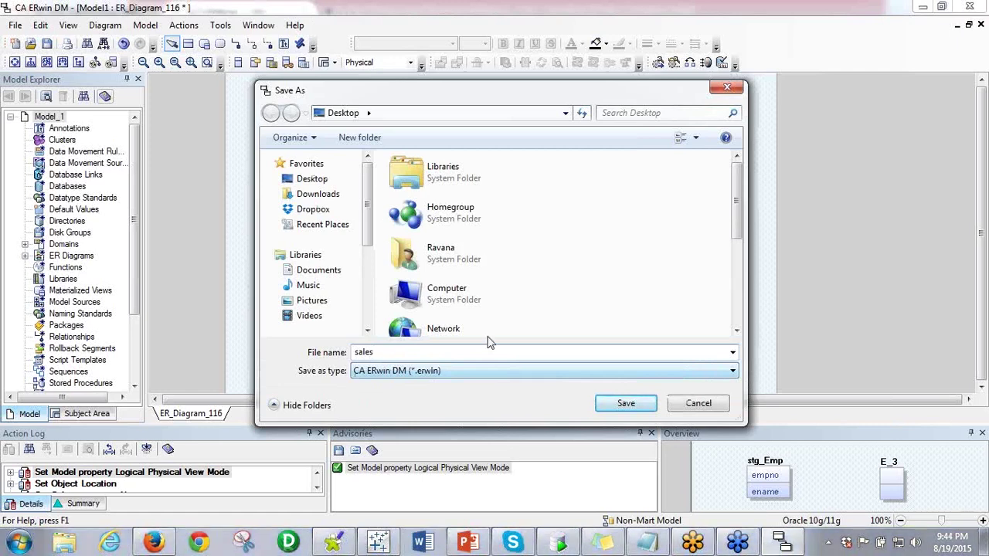
left_click(626, 403)
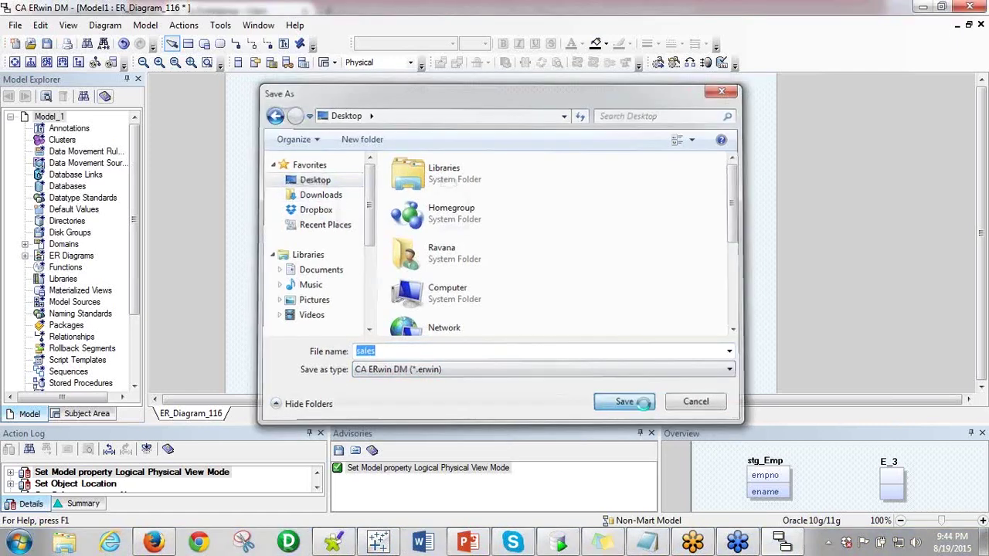
- Close the sales model and reopen it from the recently used files
key("alt+f")
key("c")
key("alt")
key("f")
left_click(112, 247)
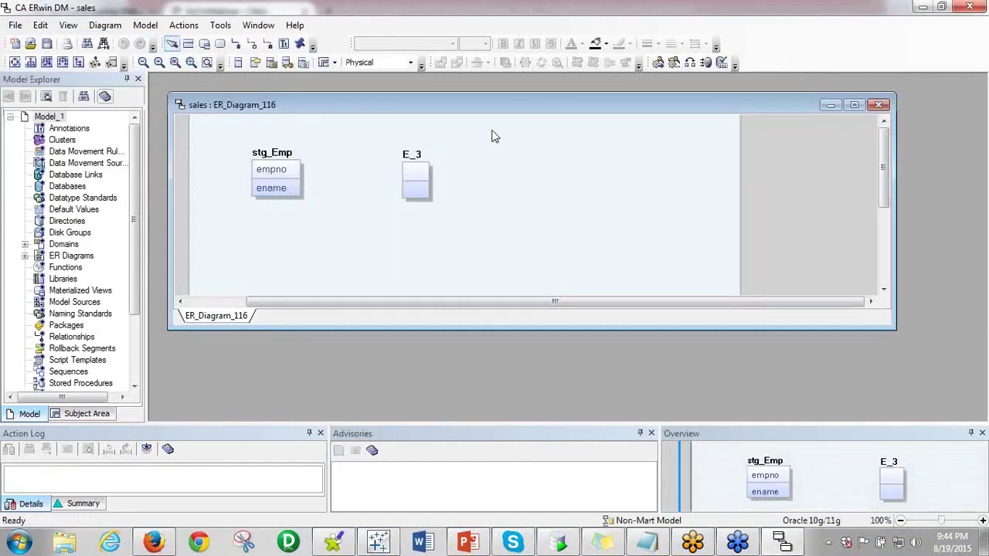
- Maximize the sales diagram and compare it with the Physical ER Diagram slide in PowerPoint, returning to ERwin
double_click(497, 106)
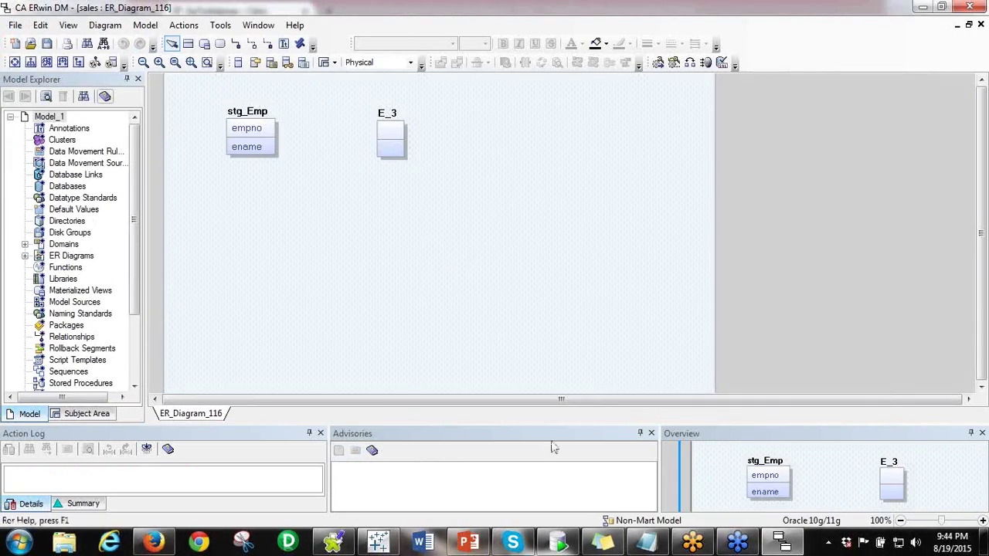
left_click(474, 546)
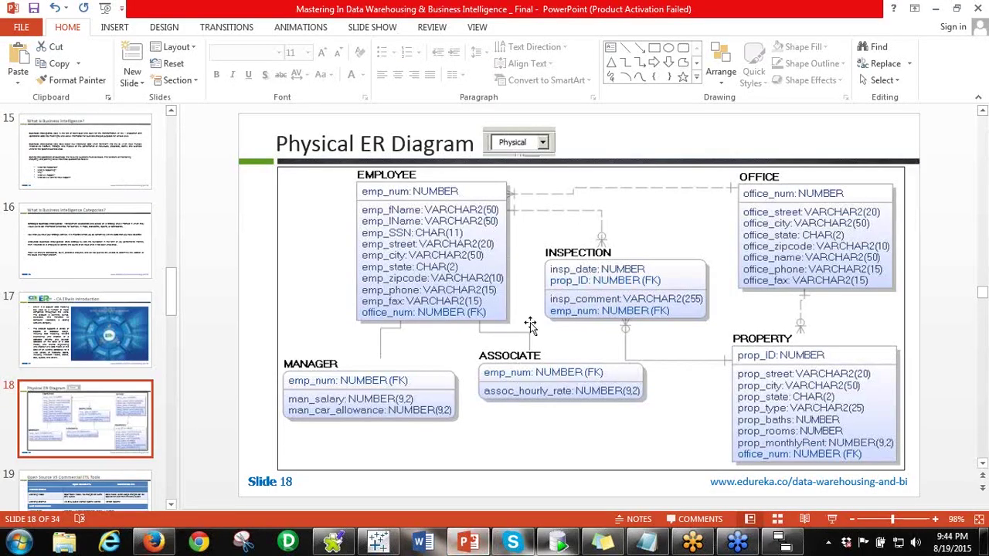
left_click(430, 194)
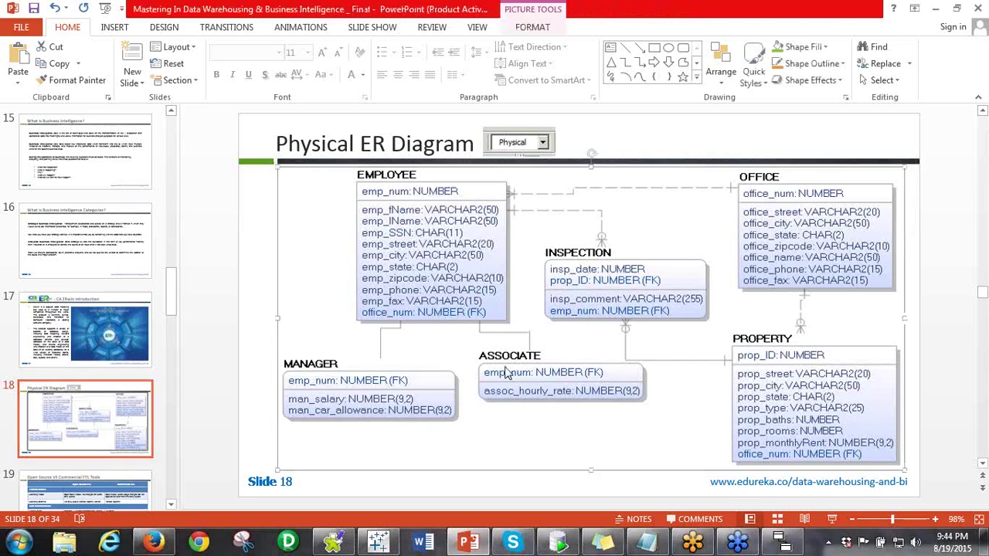
left_click(783, 544)
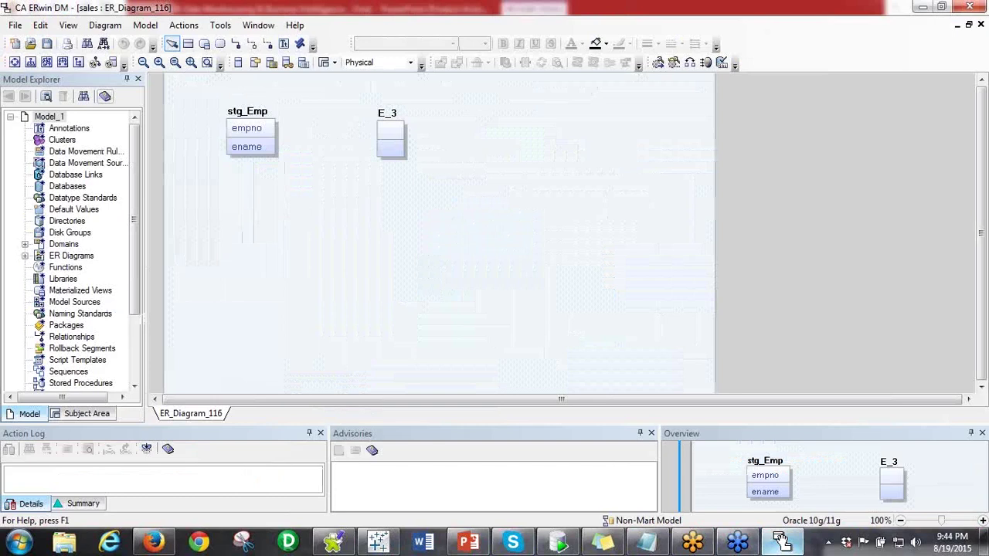
- Inspect the stg_Emp table in the Oracle table editor, and close the editor
double_click(258, 130)
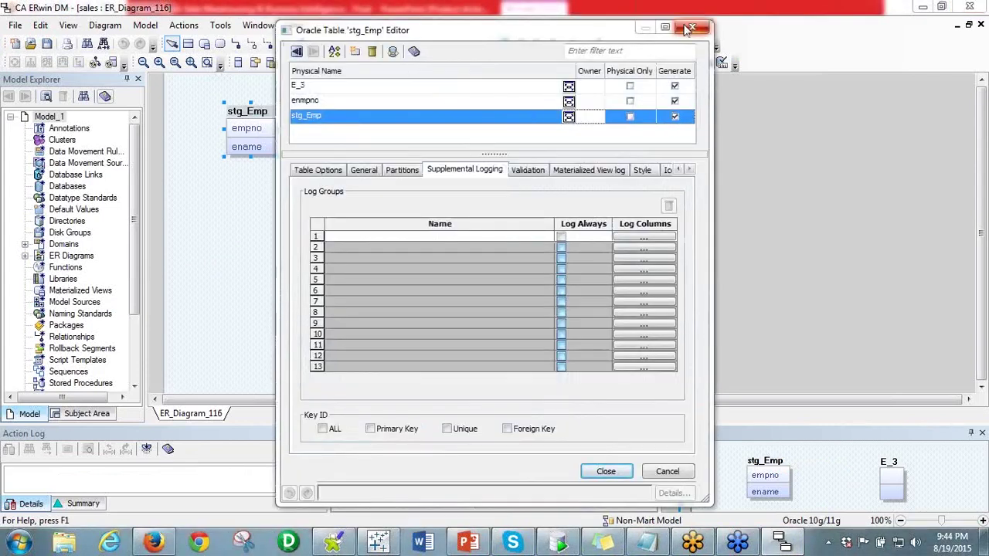
left_click(325, 100)
left_click(325, 99)
left_click(693, 28)
- Switch the model to the Logical view, and open and dismiss the entity editor of stg_Emp
left_click(386, 62)
left_click(363, 73)
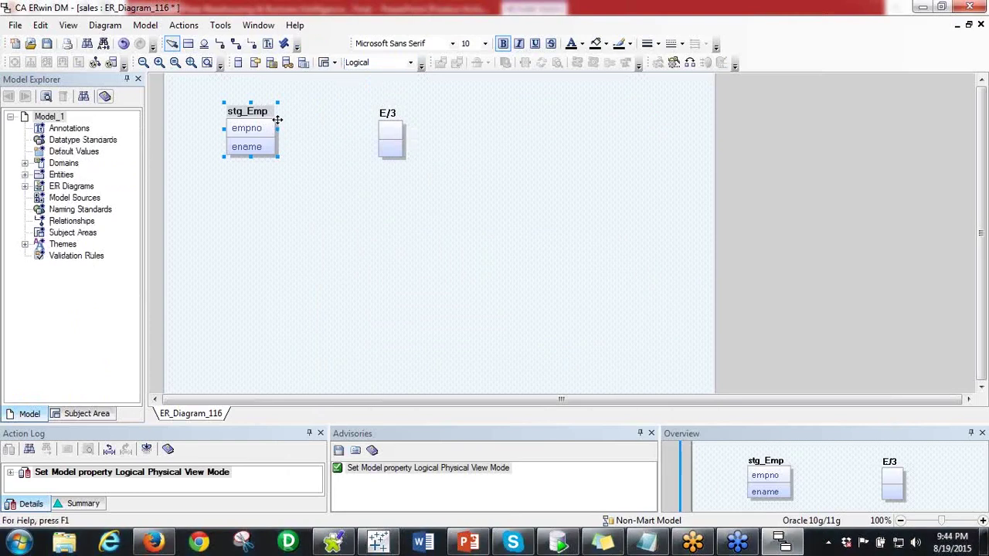
double_click(278, 122)
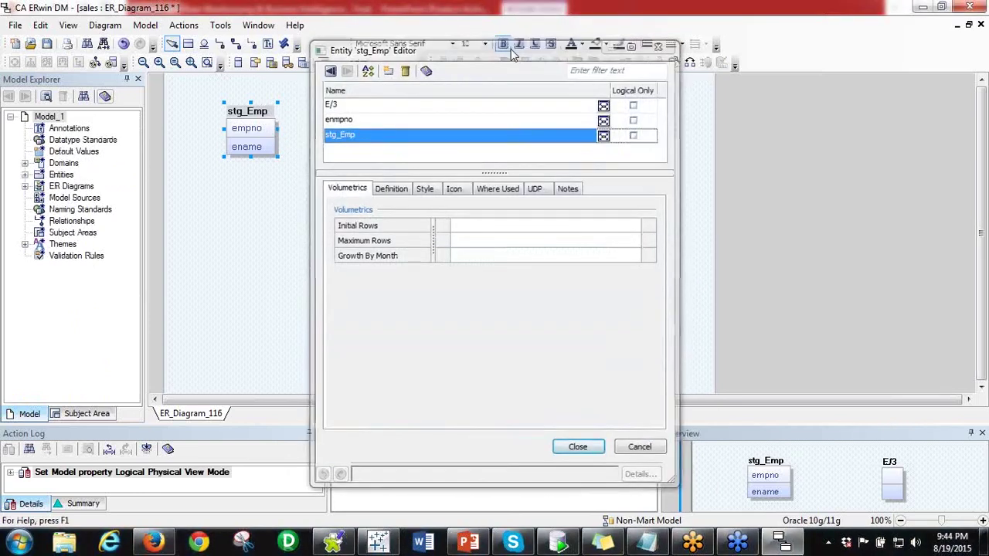
key("Escape")
- Try the logical diagram's display levels, including Primary Key, and return to displaying all attributes
left_click(255, 62)
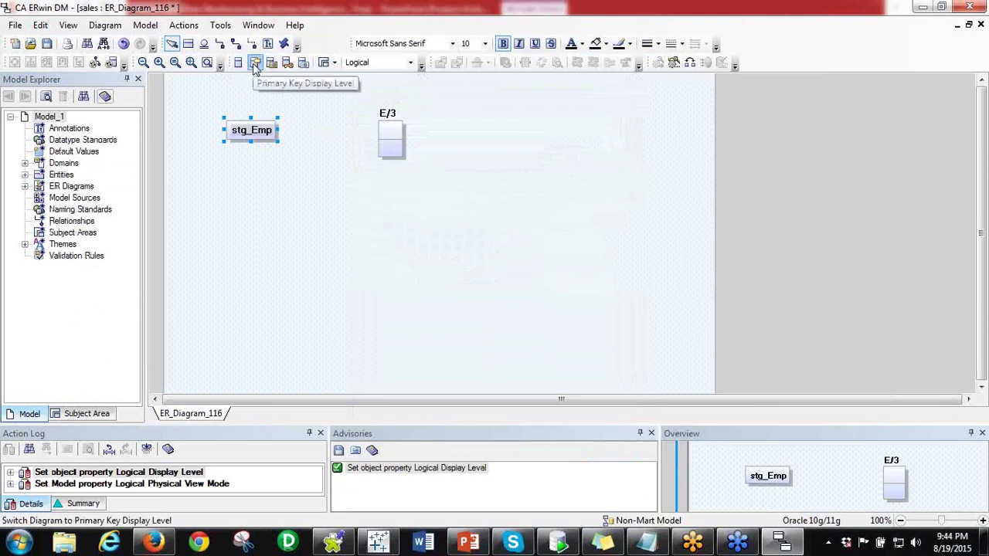
left_click(253, 63)
left_click(287, 62)
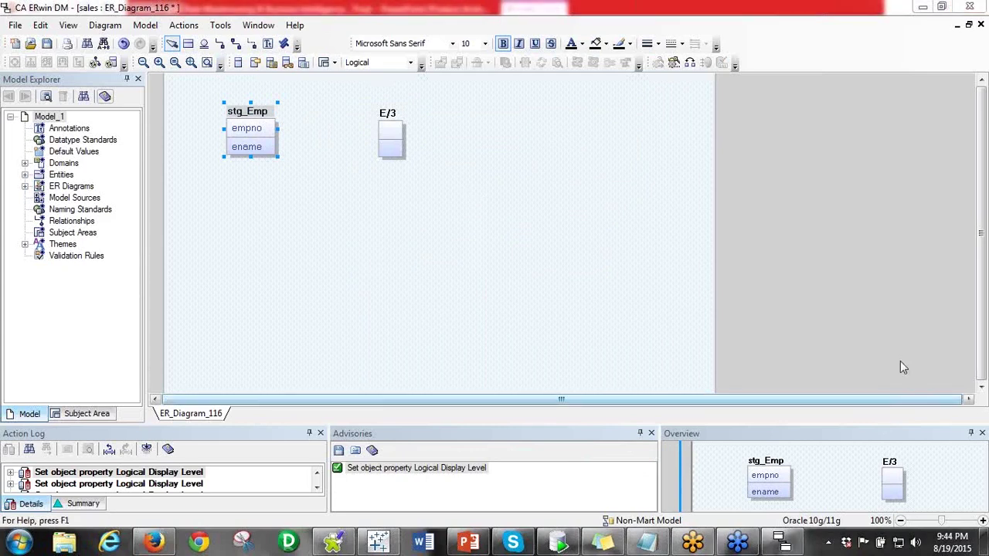
left_click(549, 282)
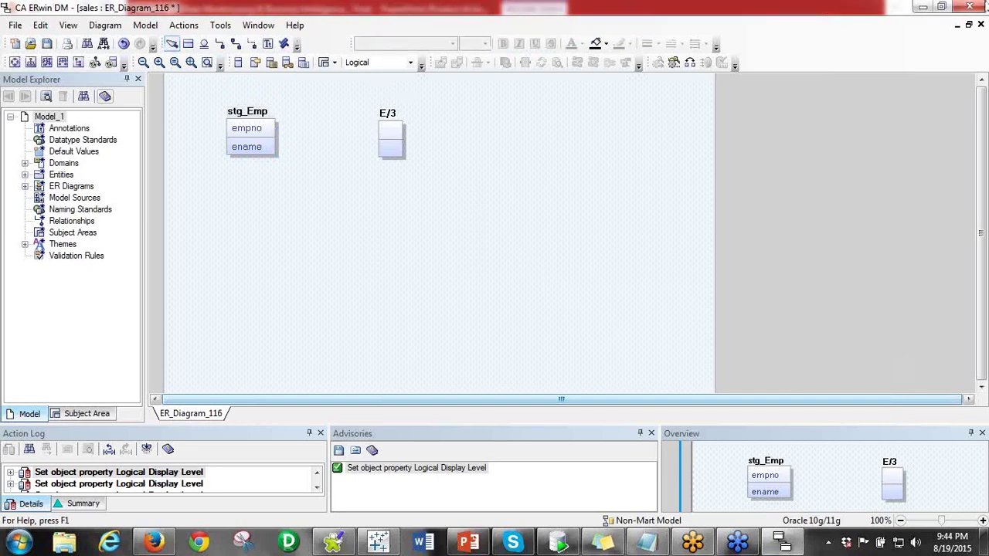
- Close ERwin, saving the changed sales model, and start the PowerPoint slide show from the Physical ER Diagram slide
left_click(643, 63)
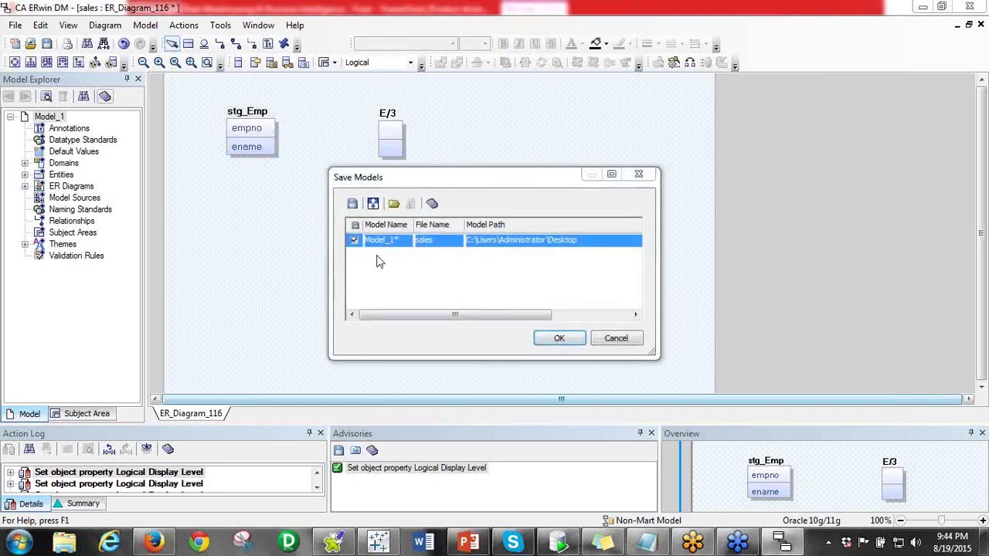
left_click(556, 338)
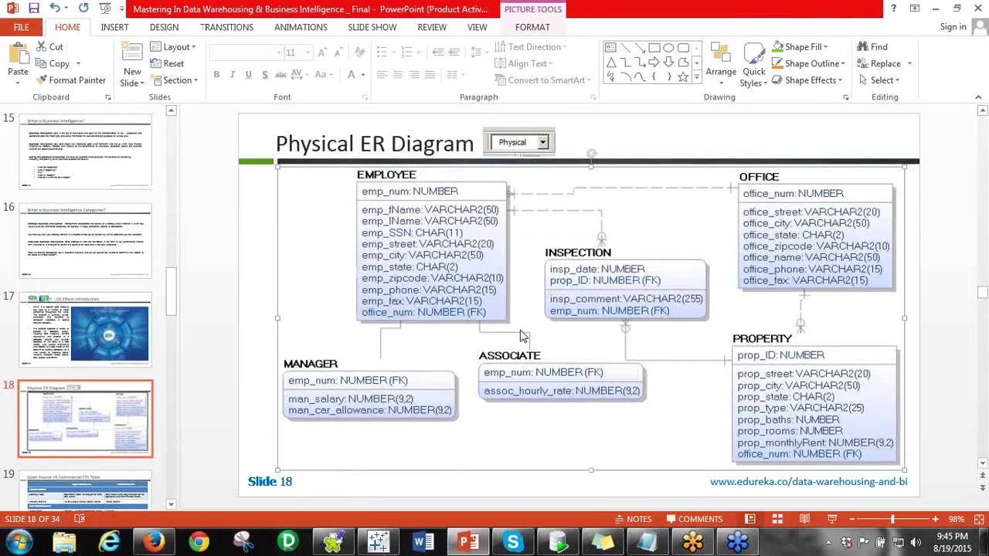
left_click(929, 232)
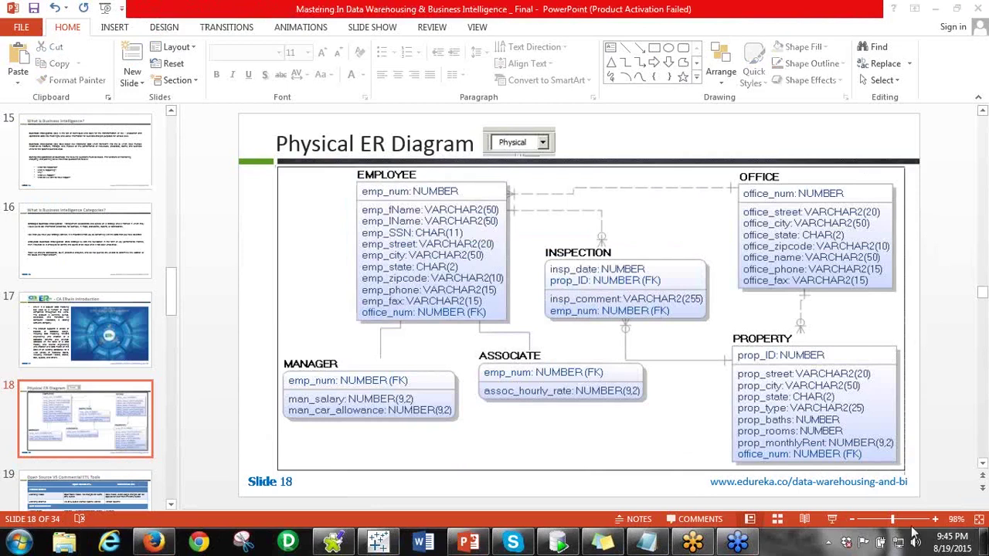
left_click(832, 520)
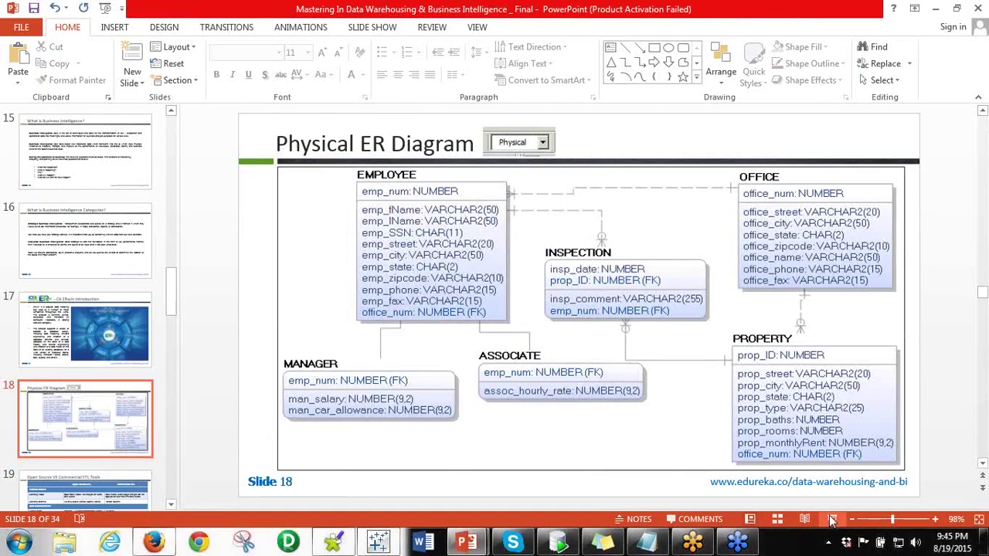
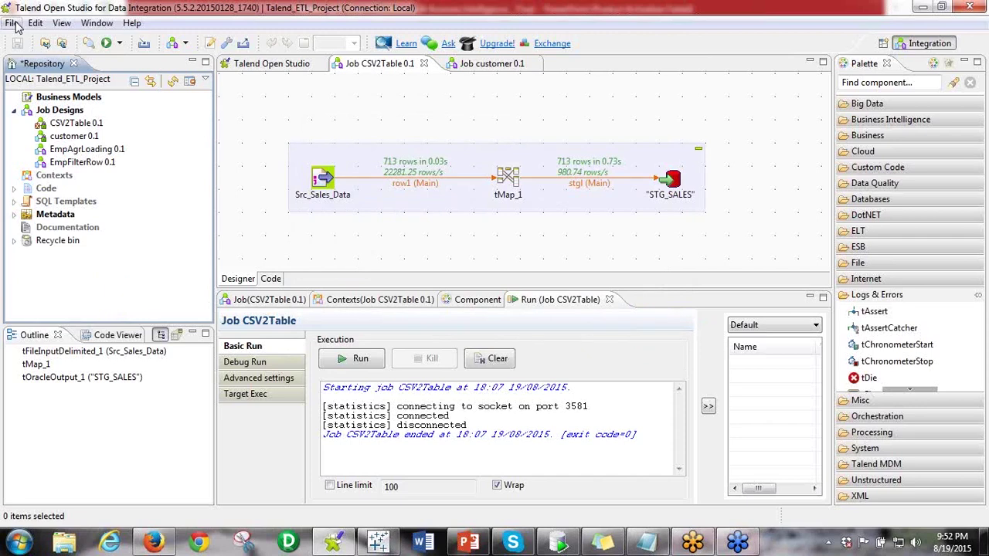
left_click(12, 23)
left_click(45, 250)
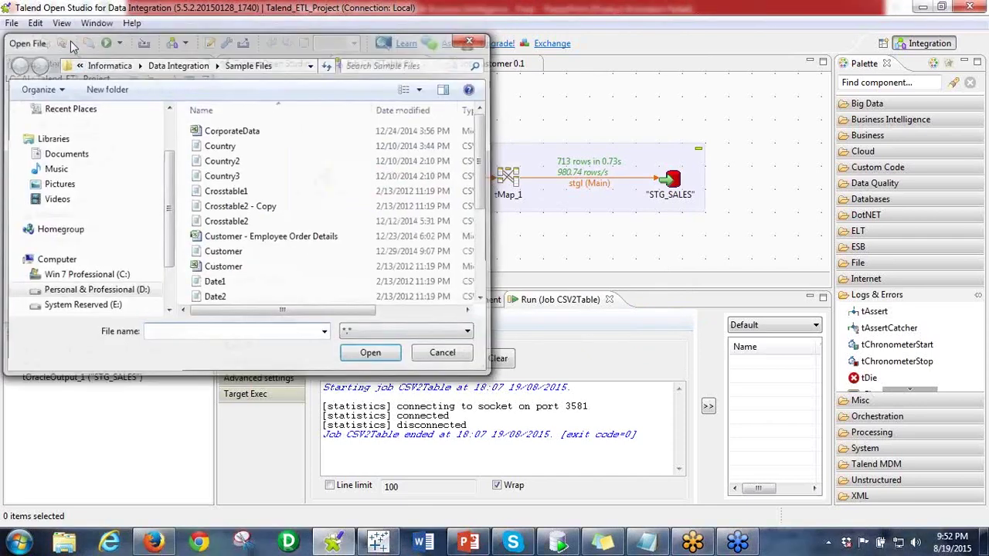
key("Escape")
- Exit Talend Open Studio, relaunch it from the TOS_DI-5.5.2 desktop shortcut, open Talend_ETL_Project and skip the TalendForge account
left_click(14, 23)
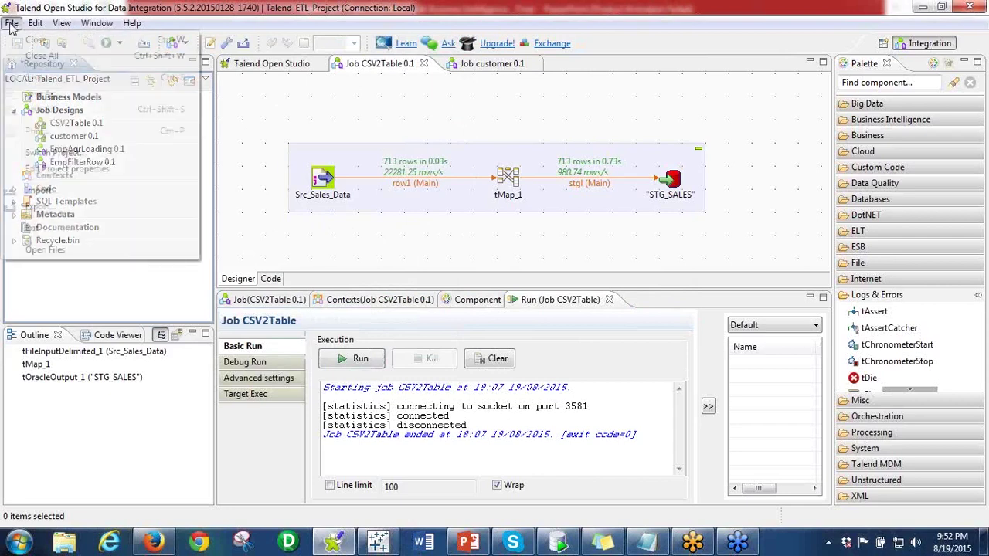
left_click(36, 226)
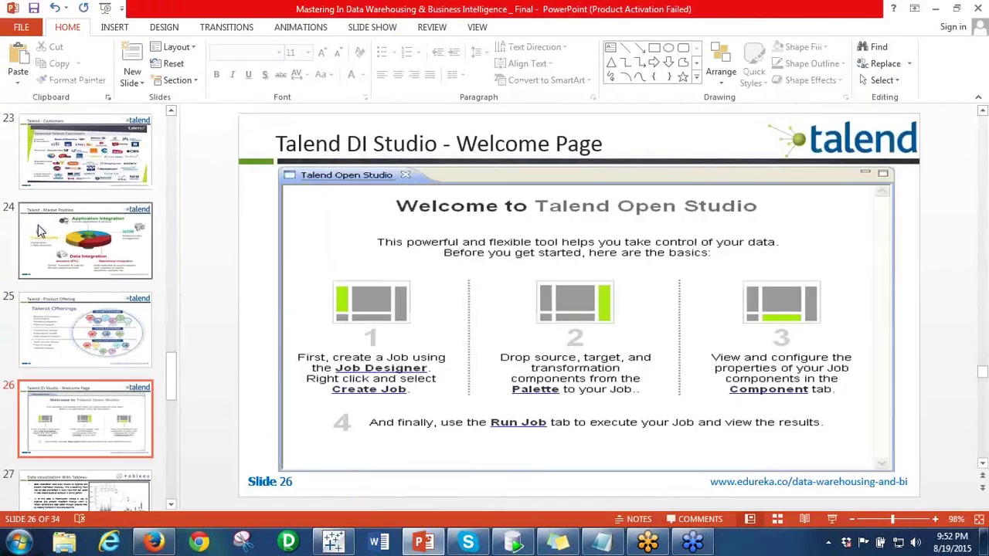
key("super+d")
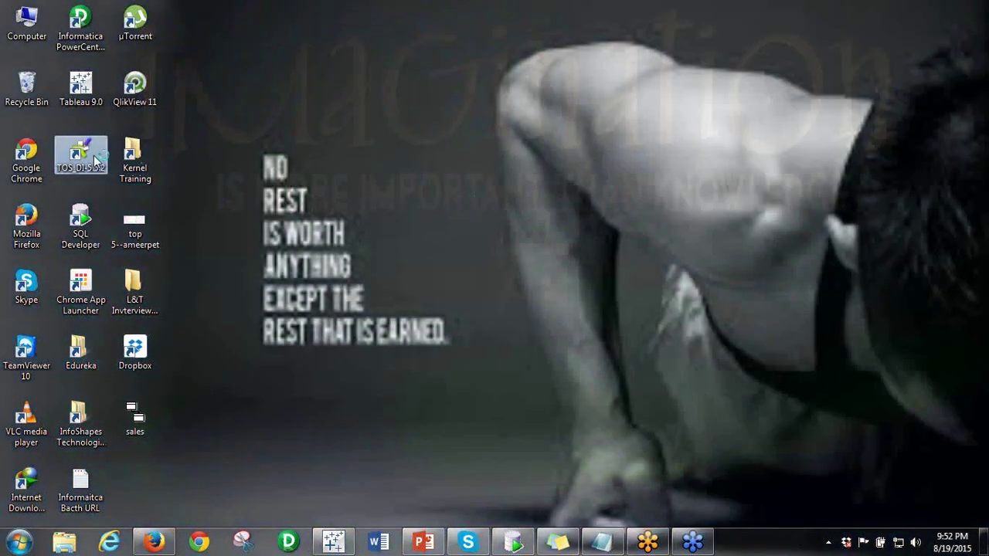
left_click(94, 164)
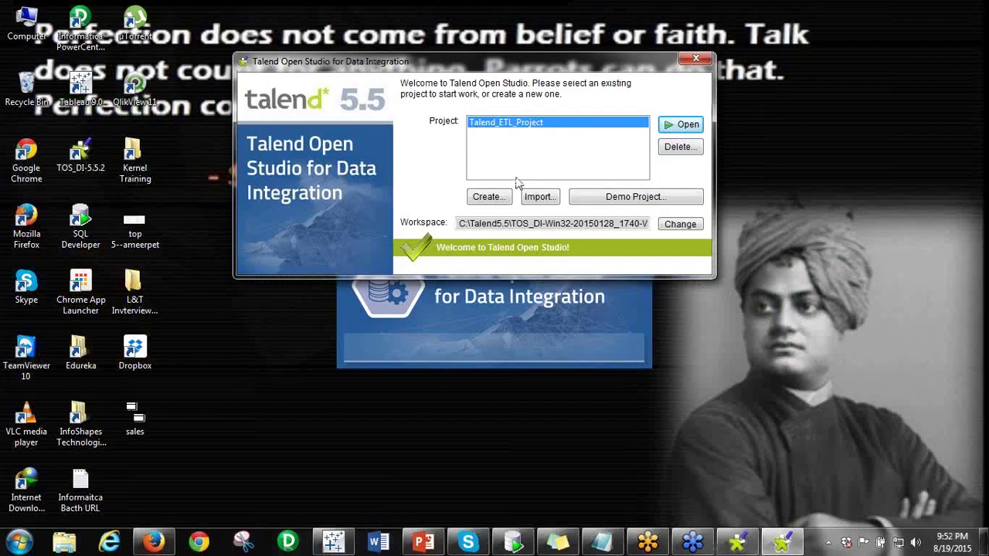
left_click(685, 129)
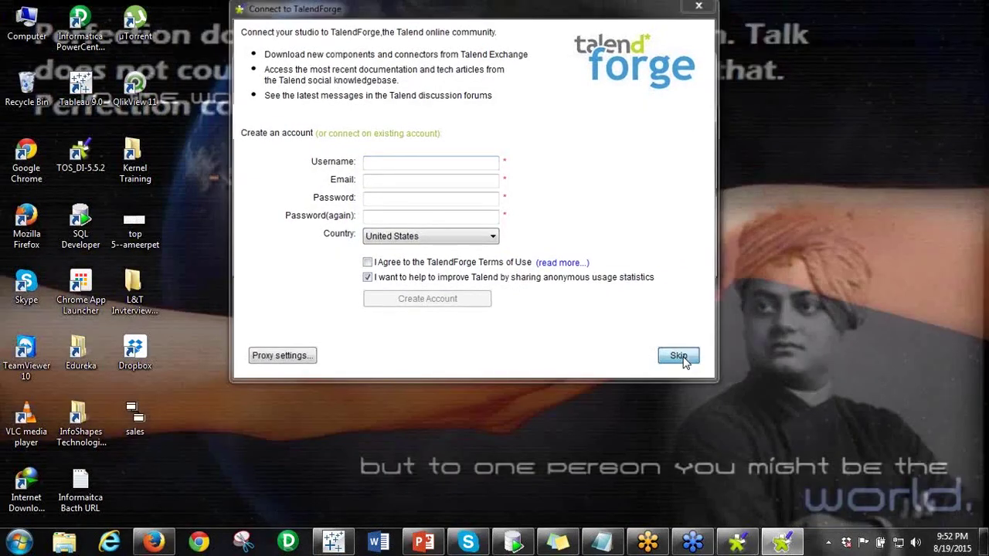
left_click(680, 358)
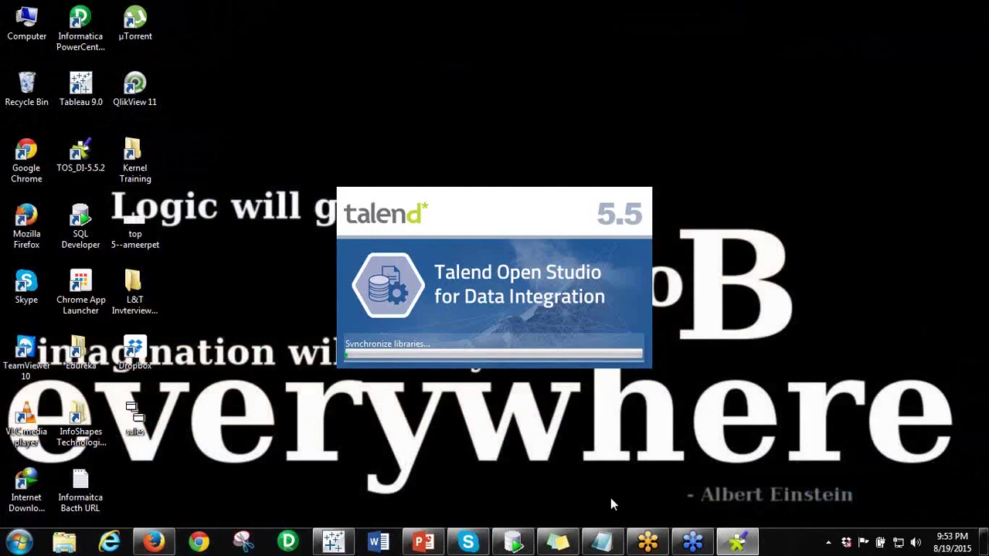
- Switch to Oracle SQL Developer and run the truncate table STG_SALES statement on SAMPLEDB
left_click(524, 545)
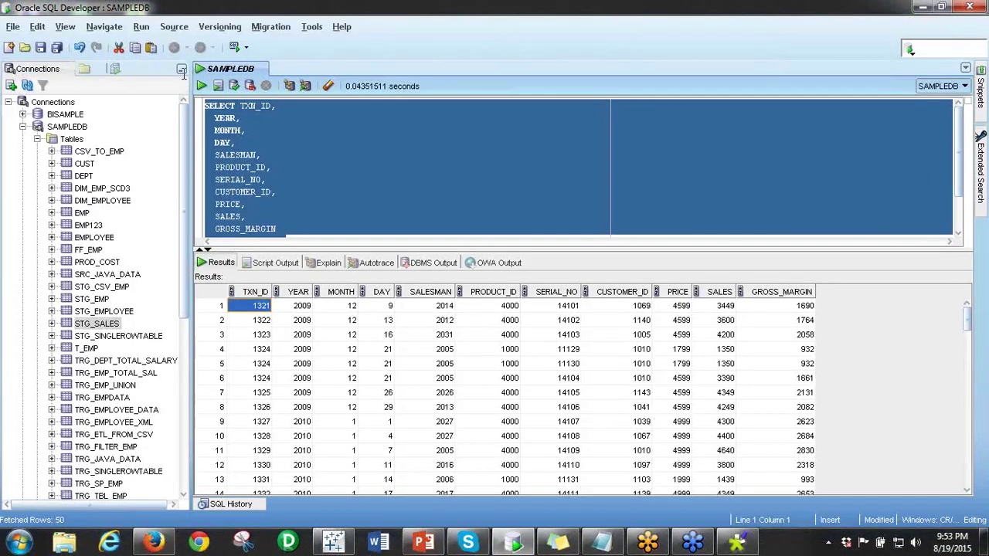
left_click(301, 165)
scroll(277, 216, "down", 2)
left_click_drag(334, 230, 204, 218)
left_click(202, 87)
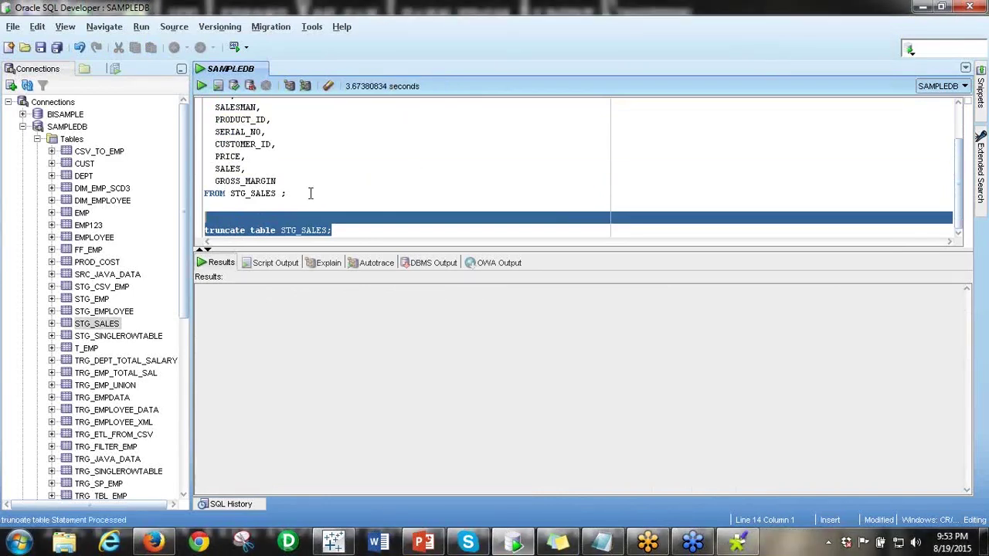
- Run the existing SELECT statement on STG_SALES to check the table's contents
left_click(282, 193)
left_click_drag(280, 194, 206, 101)
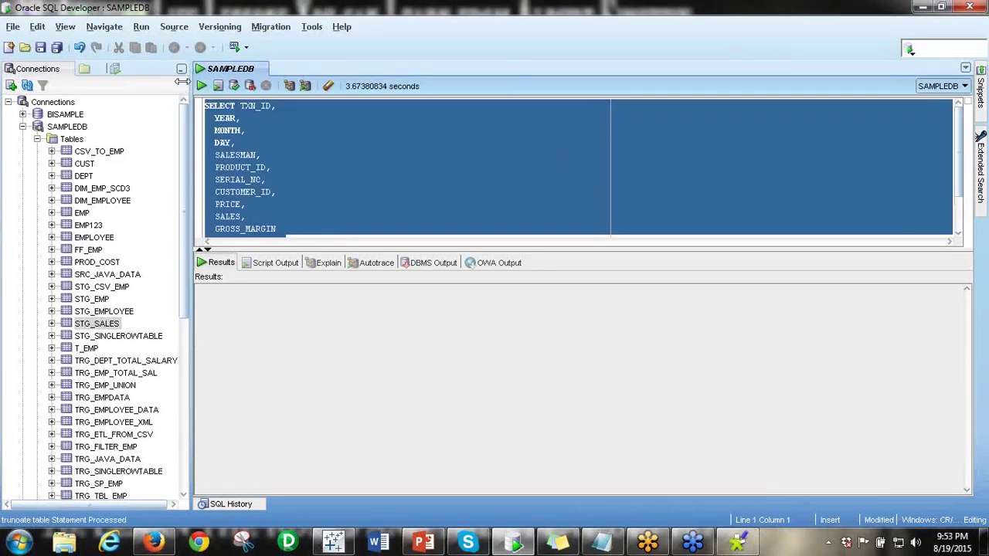
key("ctrl+Return")
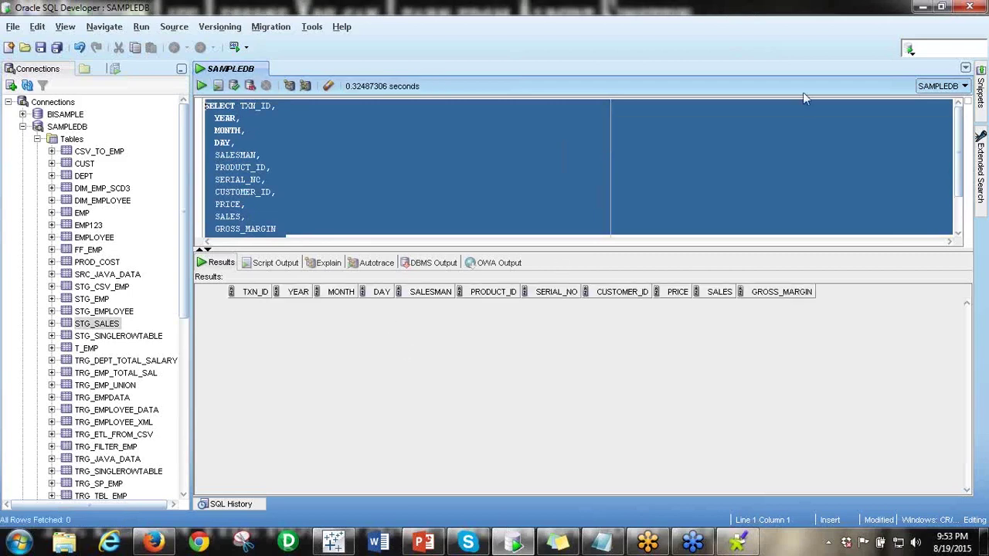
- Minimize SQL Developer and open the CSV2Table 0.1 job from the latest items in Talend Open Studio
left_click(919, 6)
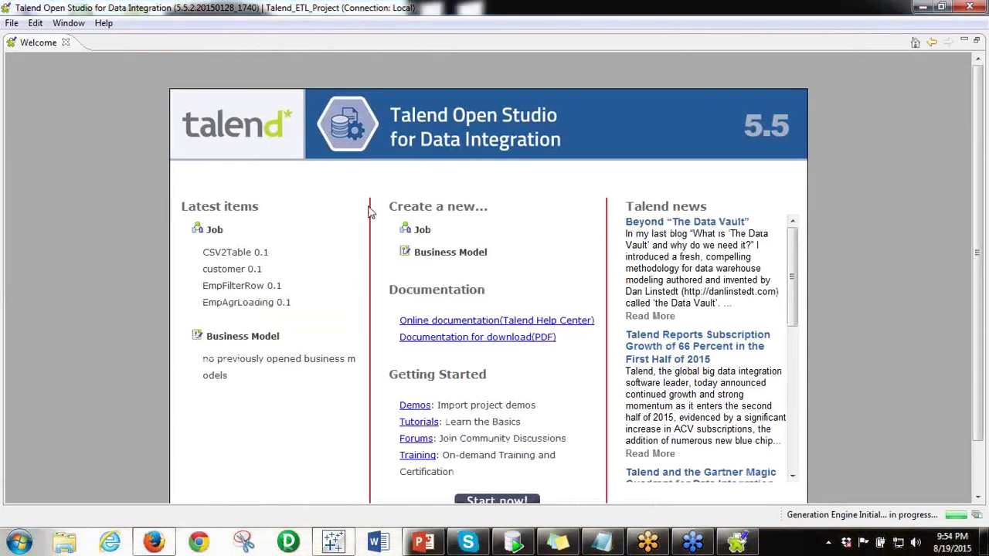
left_click(235, 253)
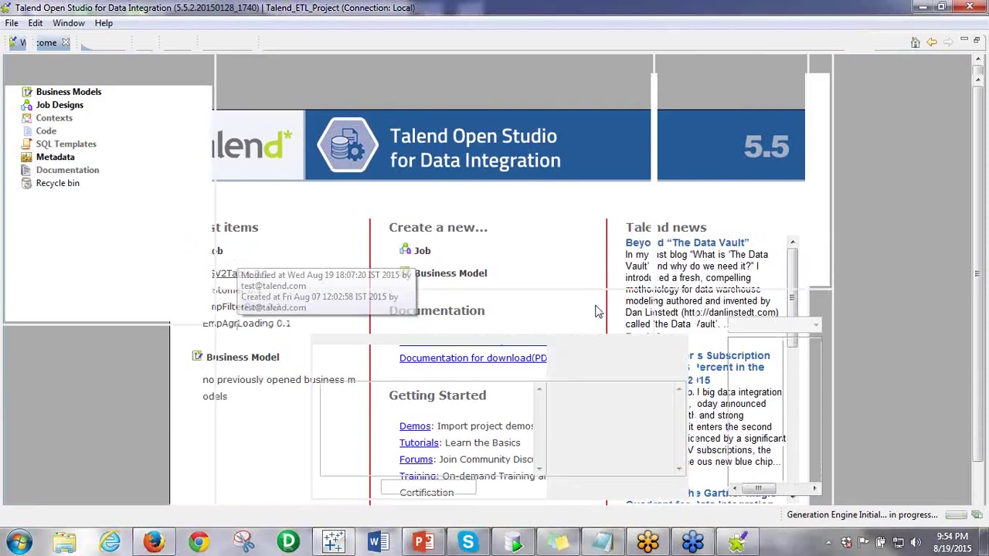
mouse_move(742, 543)
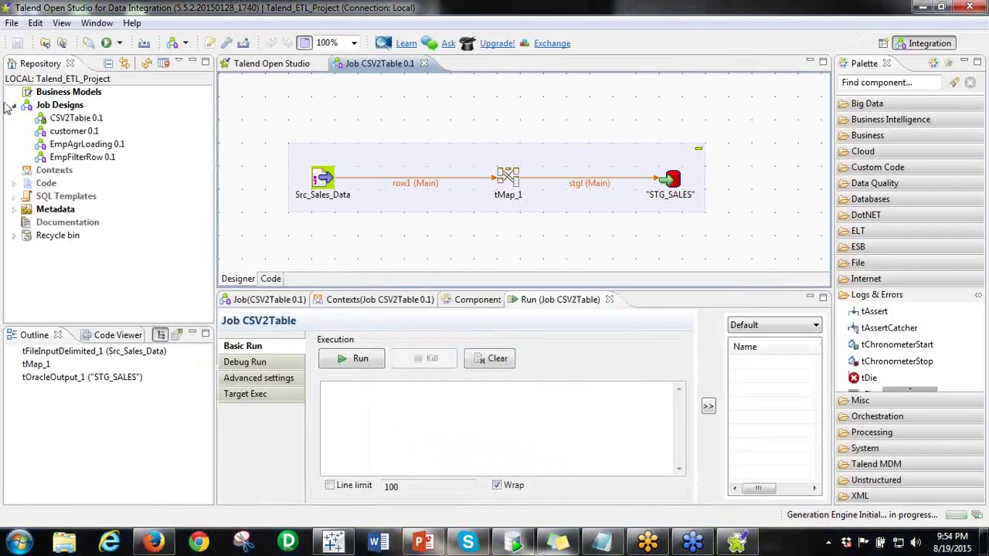
- Start a new delimited file definition named cust in the Source_Files folder of the File delimited metadata
left_click(14, 209)
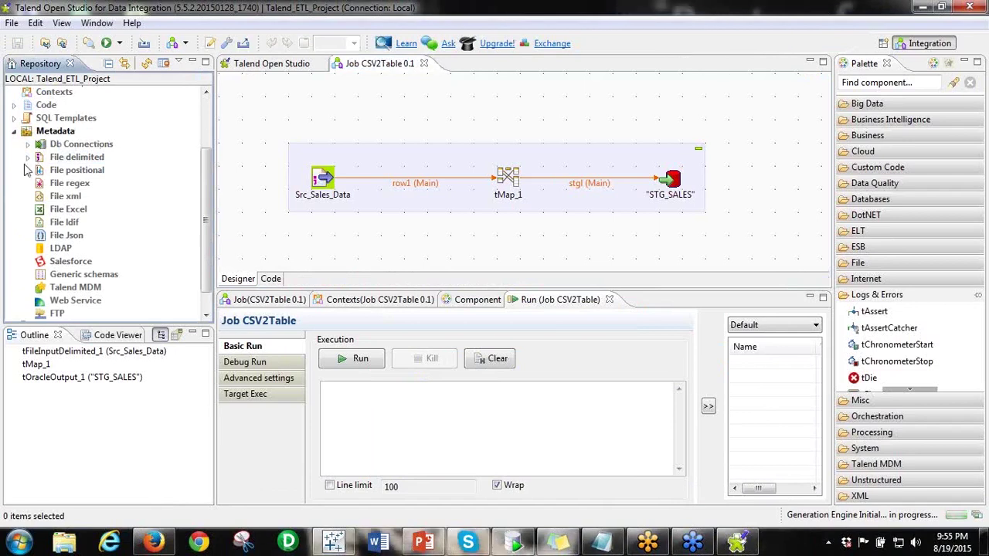
left_click(28, 157)
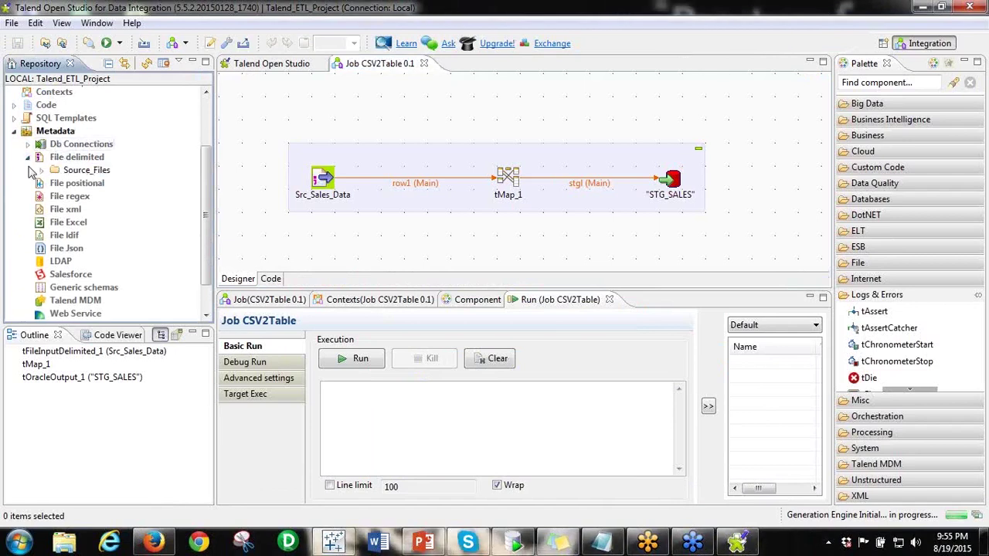
left_click(41, 170)
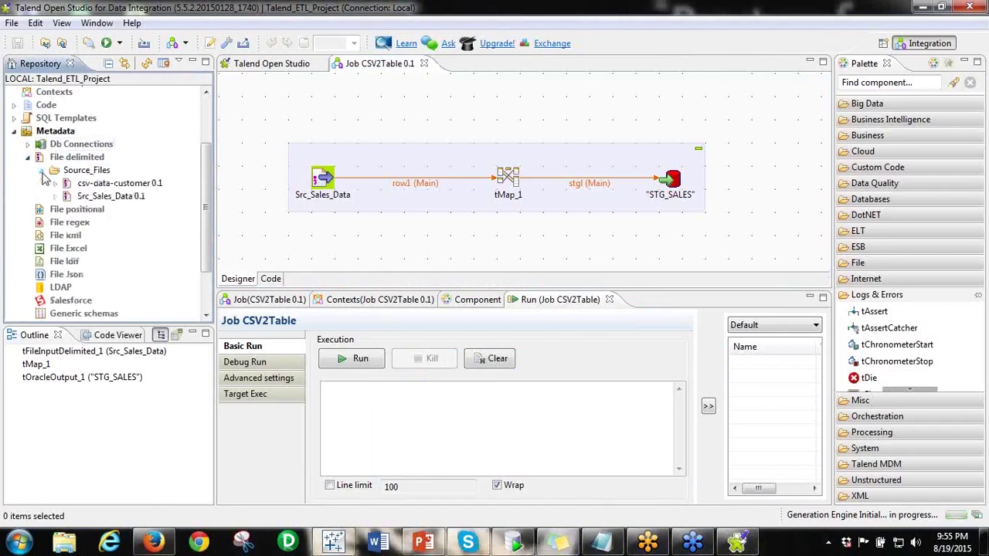
right_click(81, 171)
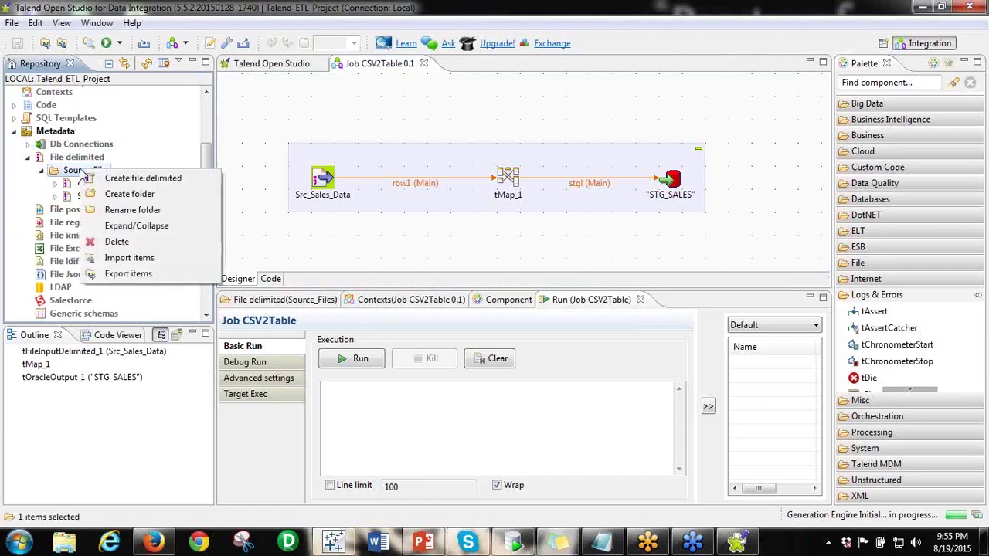
left_click(150, 179)
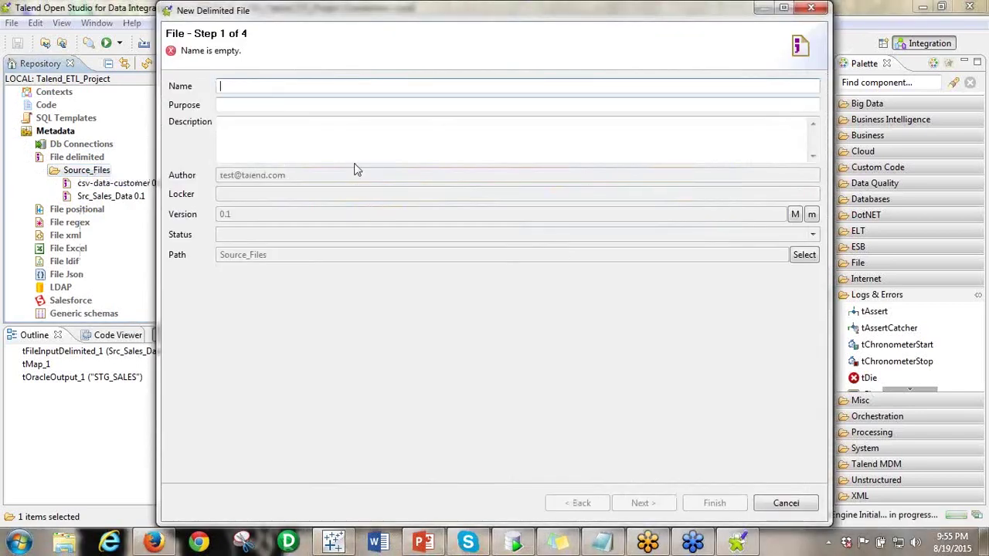
type("cust")
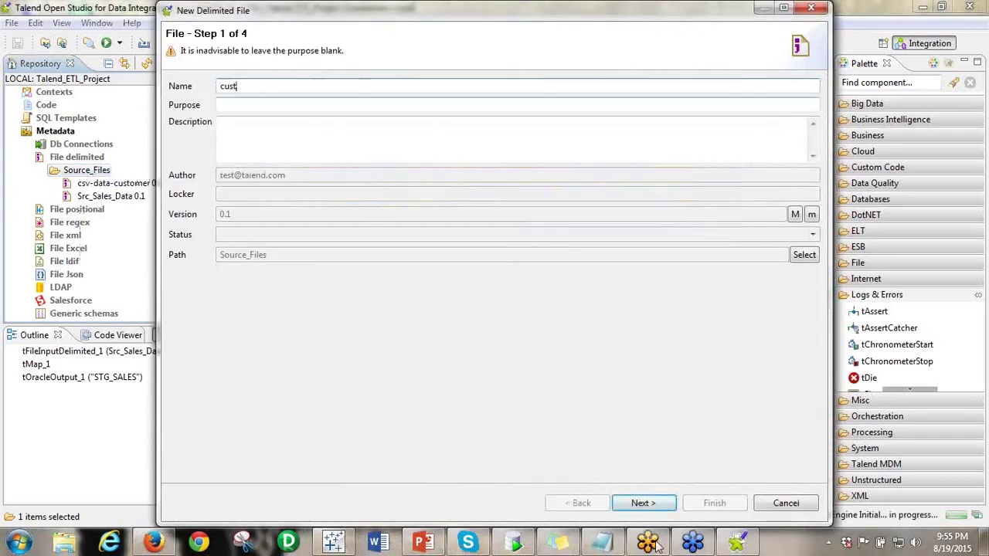
left_click(666, 505)
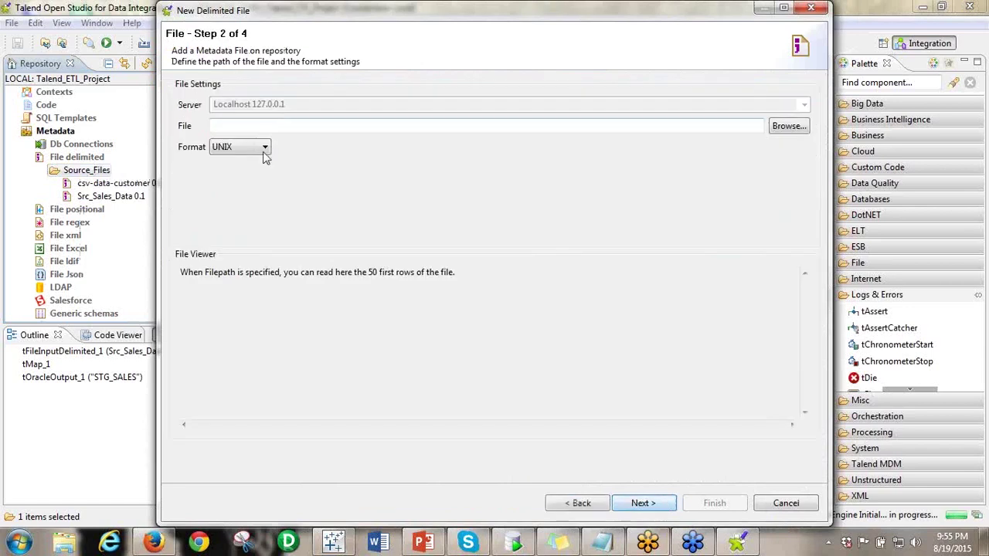
- Set the file format to WINDOWS, choose Customer.csv from Sample Files as the source and proceed to the parse settings
left_click(265, 149)
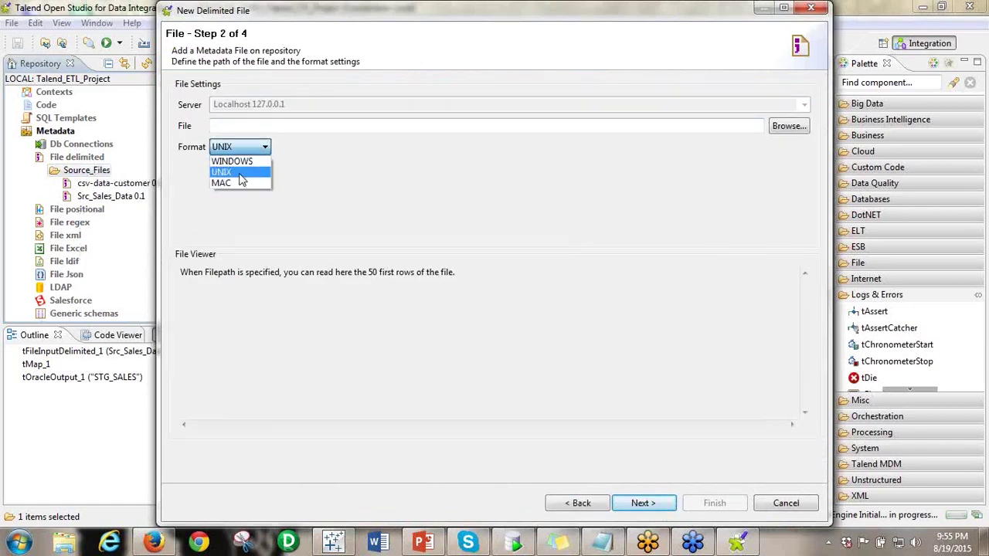
left_click(236, 161)
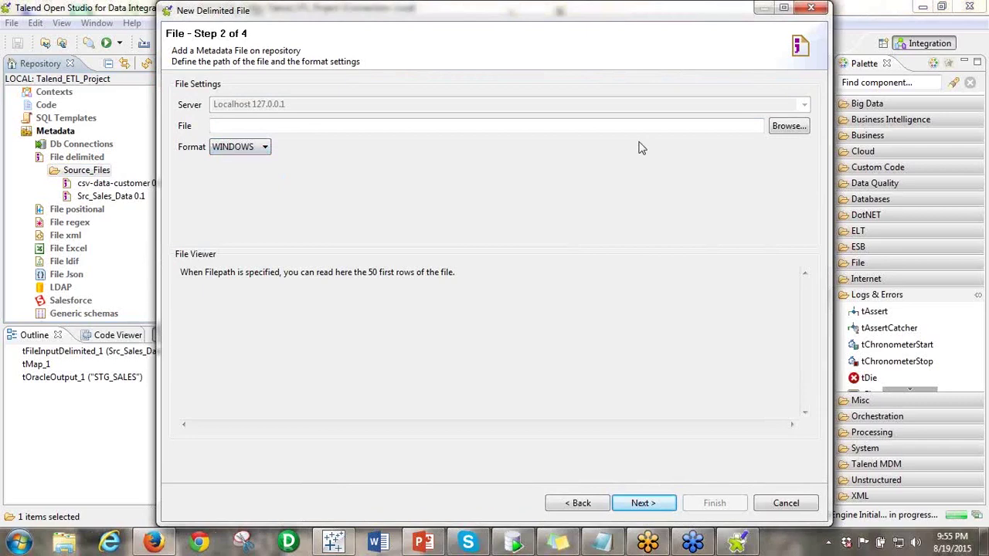
left_click(790, 132)
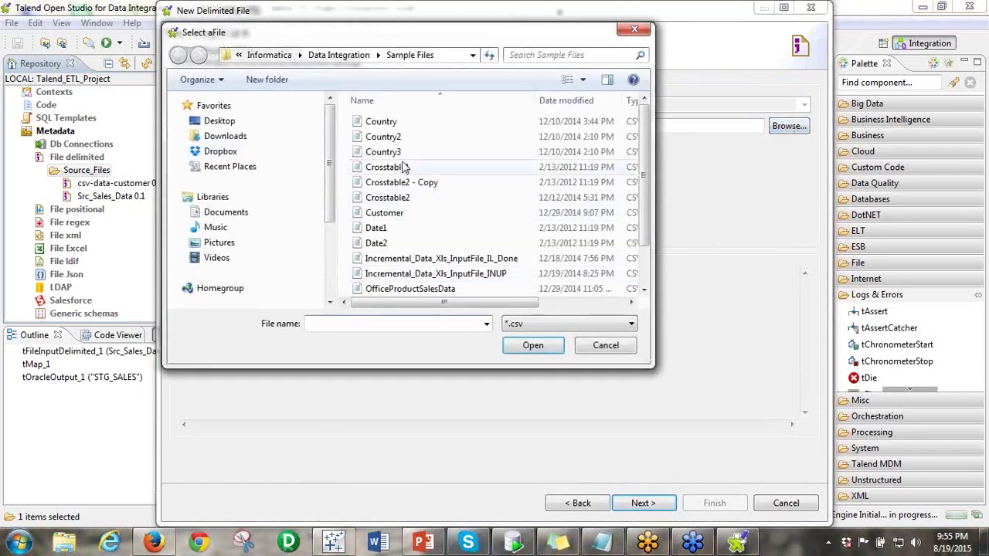
left_click(395, 213)
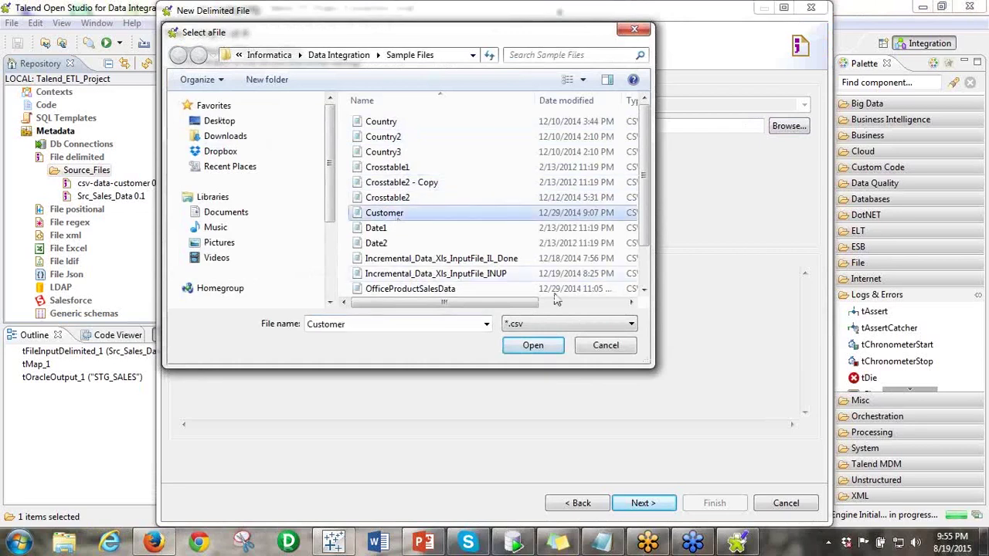
left_click(539, 349)
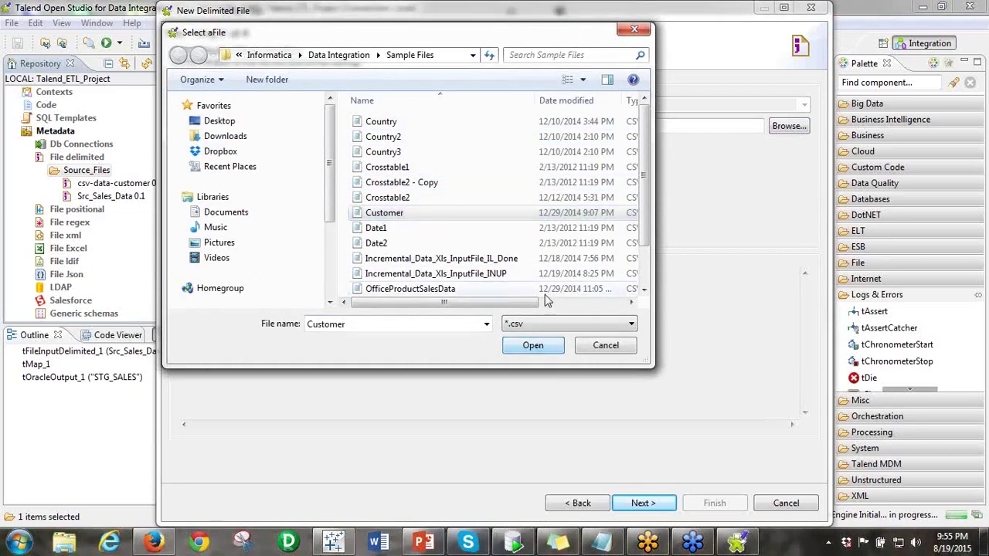
left_click_drag(545, 300, 595, 307)
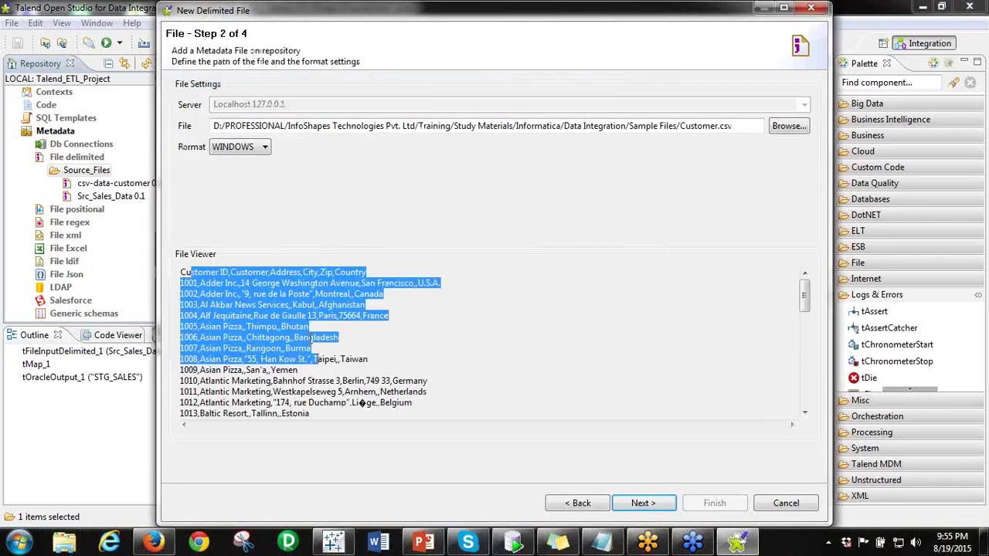
left_click(336, 338)
left_click(640, 503)
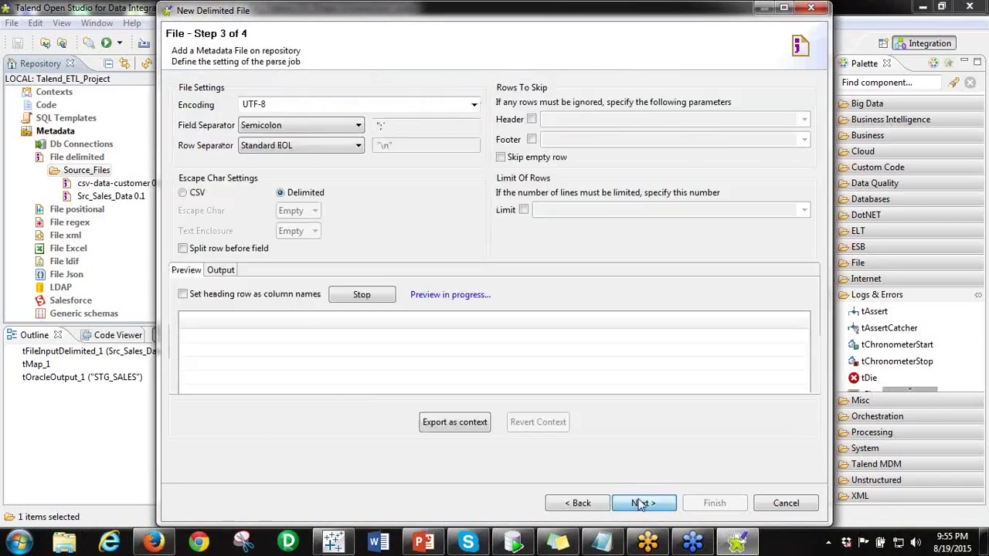
- Set the field separator to Comma, use the heading row as column names and refresh the preview
left_click(317, 126)
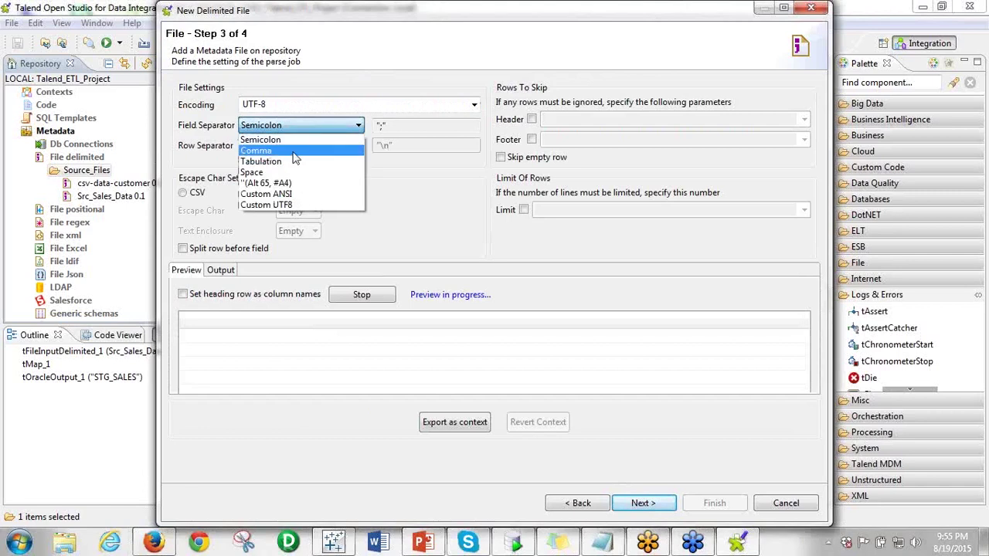
left_click(294, 155)
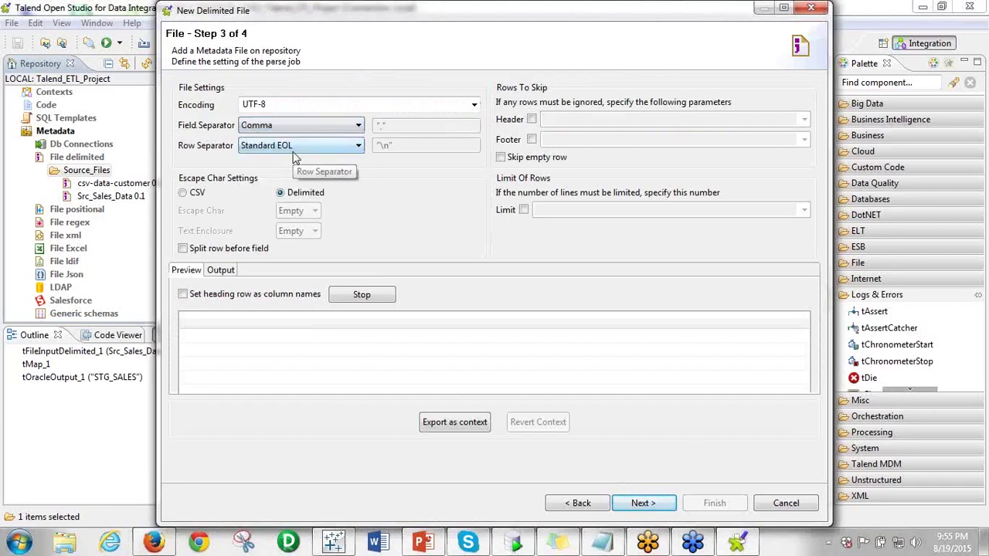
left_click(183, 295)
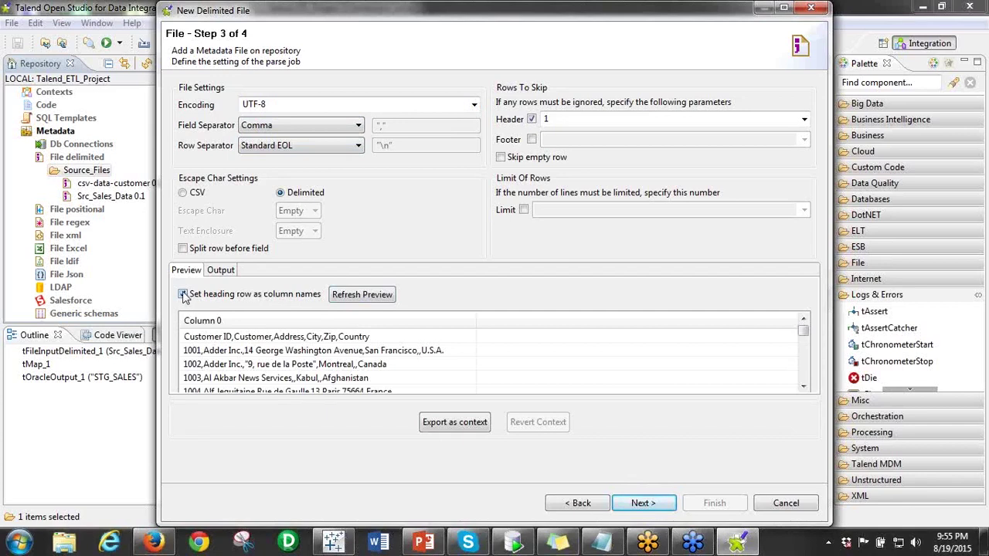
left_click(379, 297)
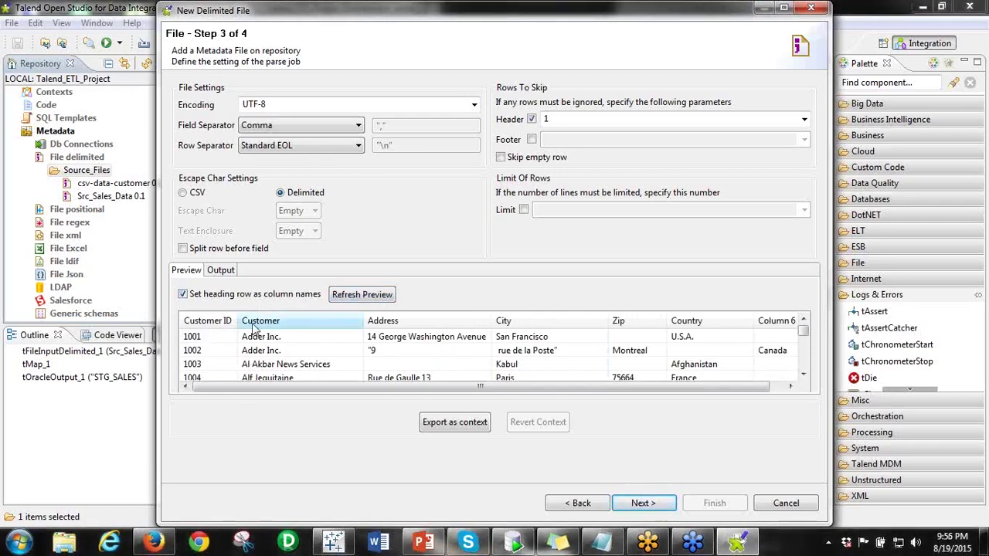
- Stop using the heading row as column names, skip 1 header row instead, and refresh the preview after each change
left_click(183, 295)
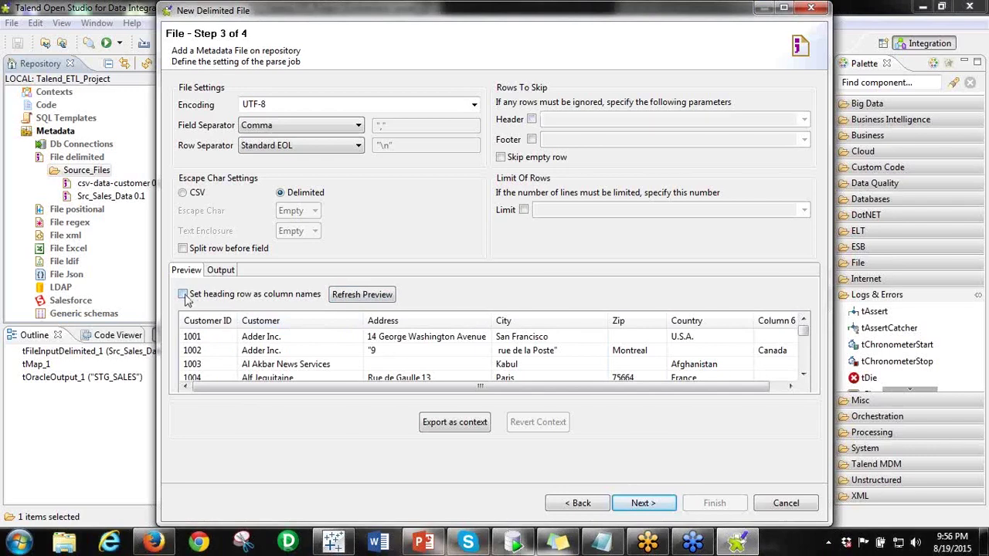
left_click(362, 295)
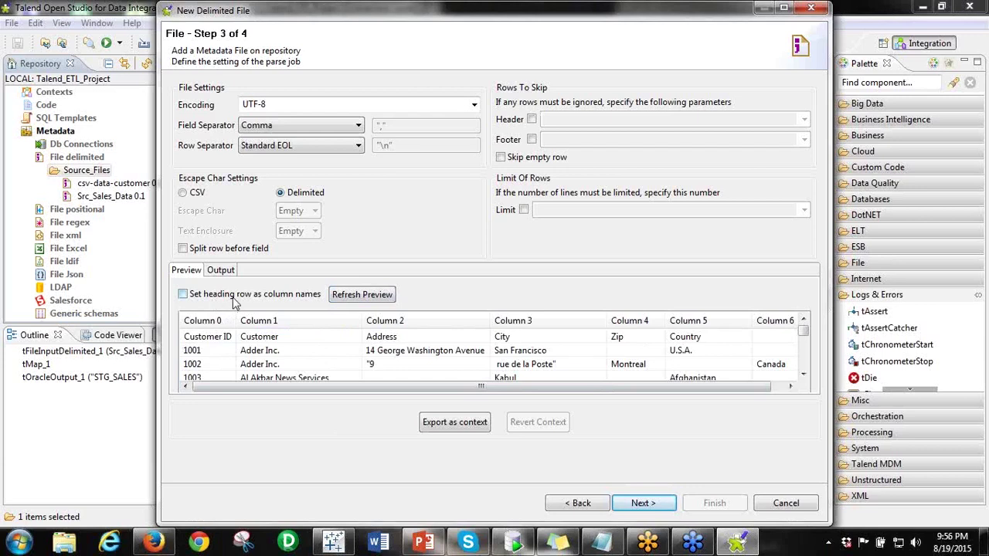
left_click(531, 120)
left_click(803, 119)
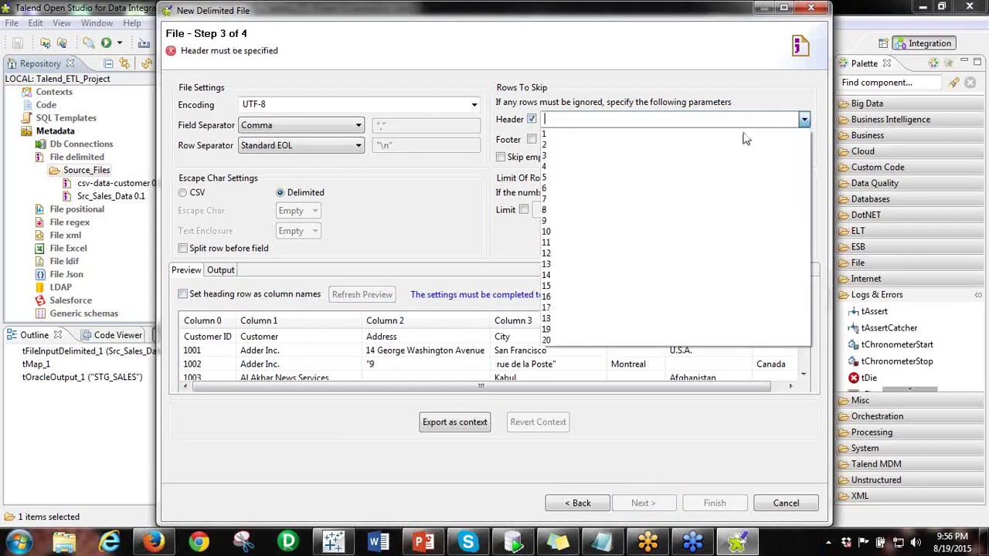
left_click(639, 134)
left_click(353, 296)
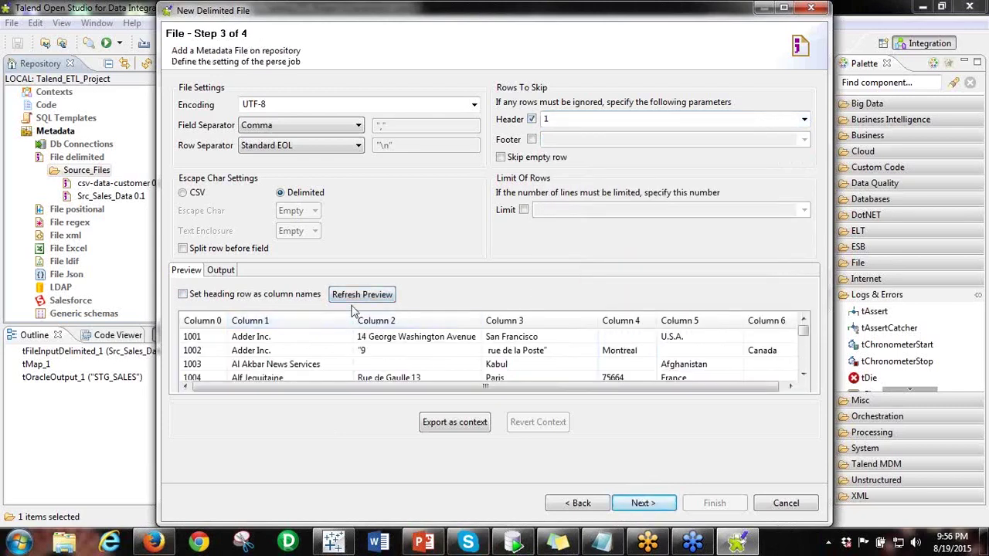
- Remove the header row skip and preview the data, then use the heading row as column names again and refresh the preview
left_click(532, 119)
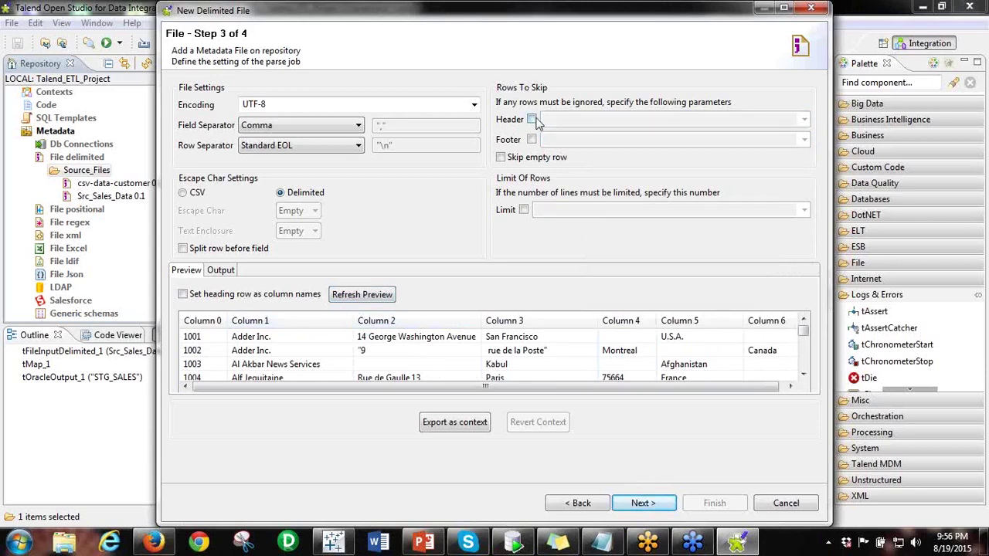
left_click(355, 298)
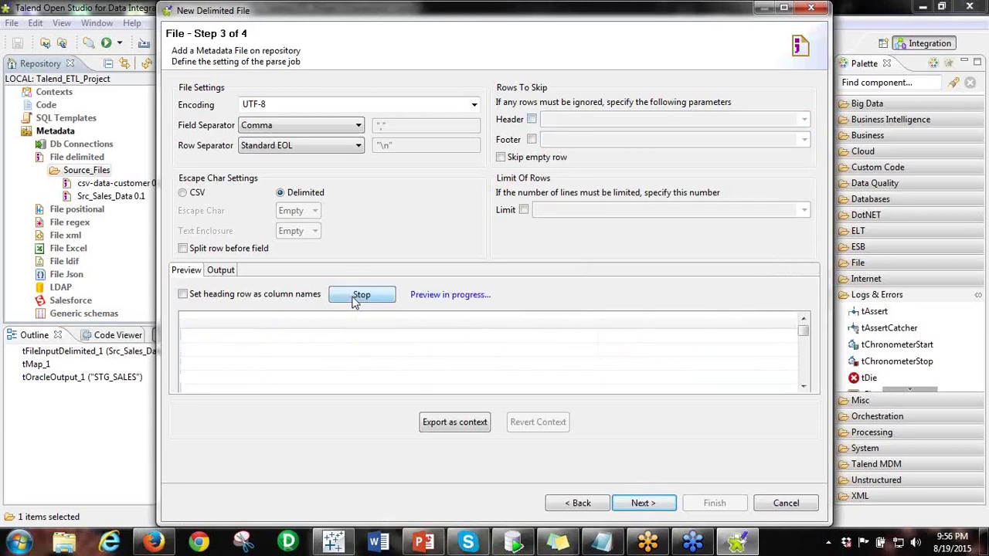
left_click(183, 295)
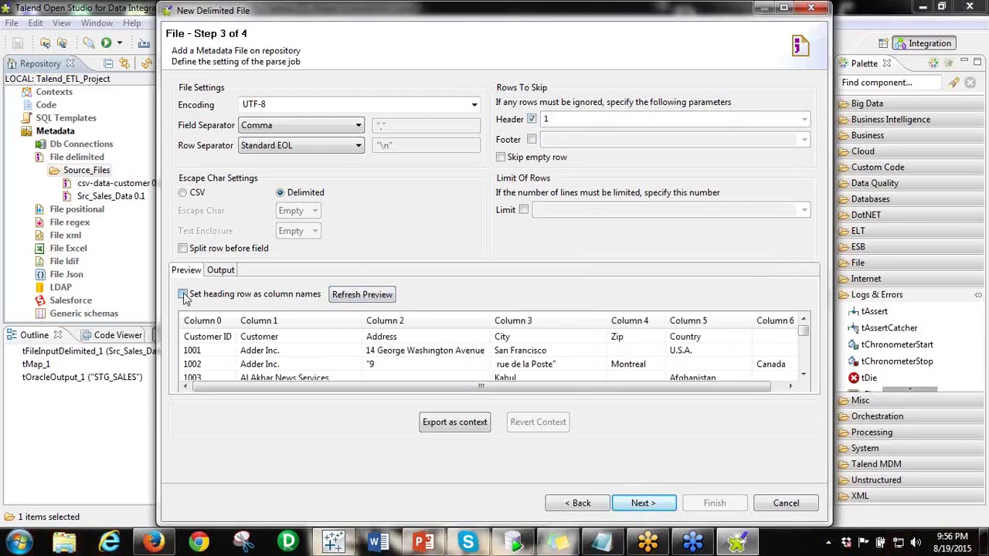
left_click(368, 299)
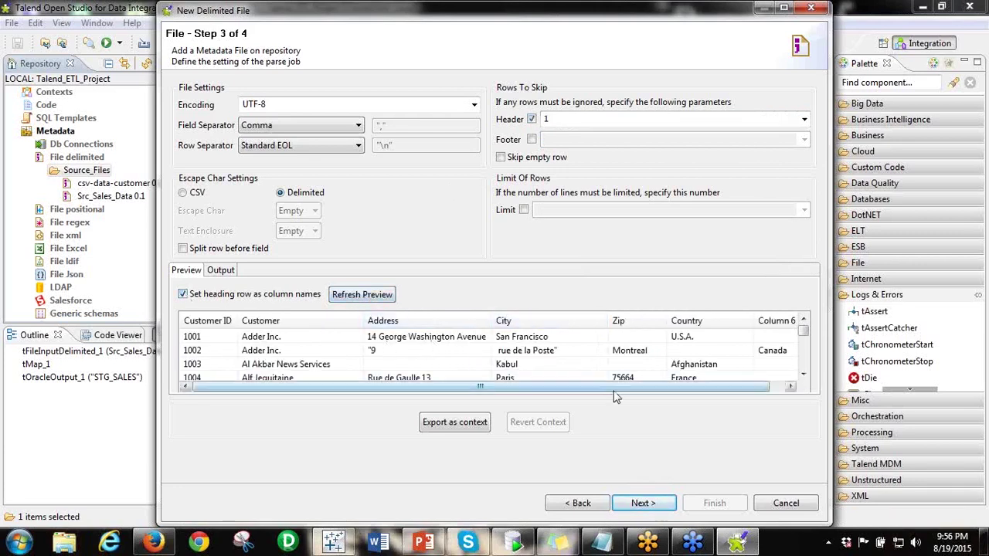
scroll(486, 387, "right", 1)
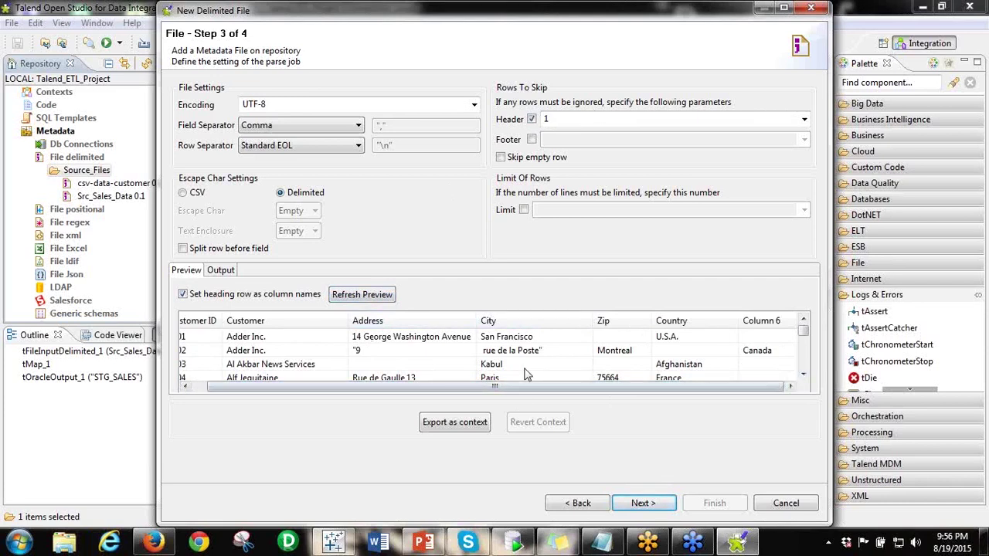
- Proceed to the schema and set the column lengths to 50 for Customer, Address and Country and 30 for City
left_click(640, 503)
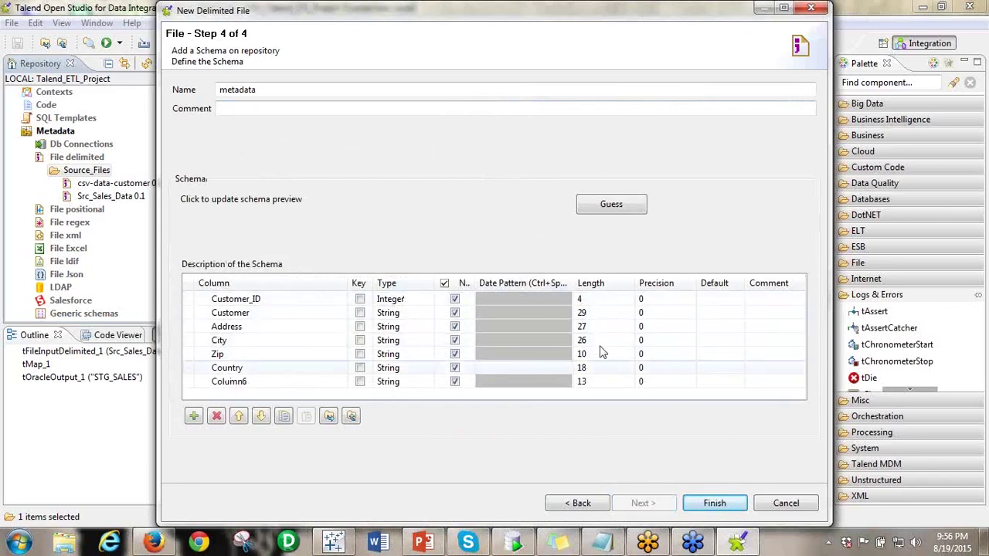
left_click(601, 313)
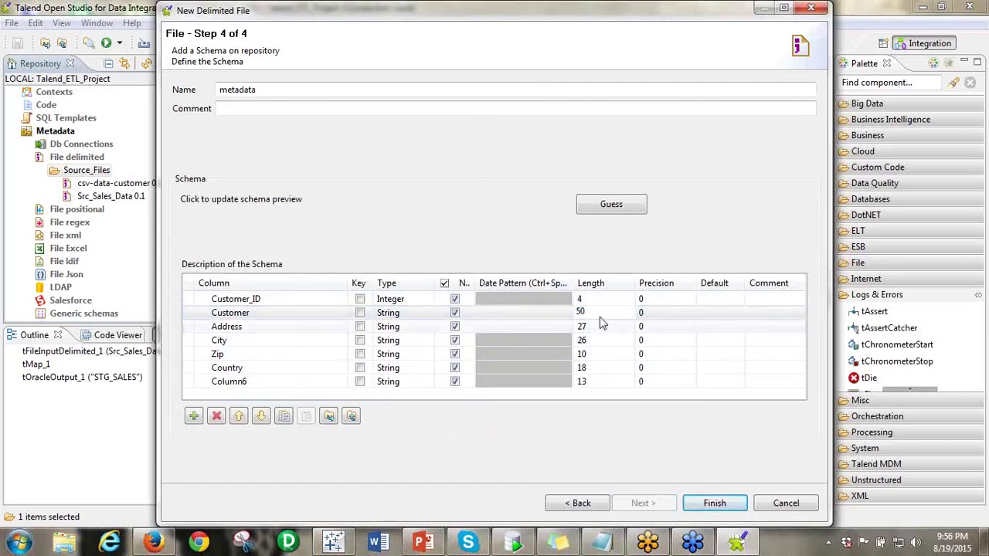
left_click(602, 326)
type("50")
key("Down")
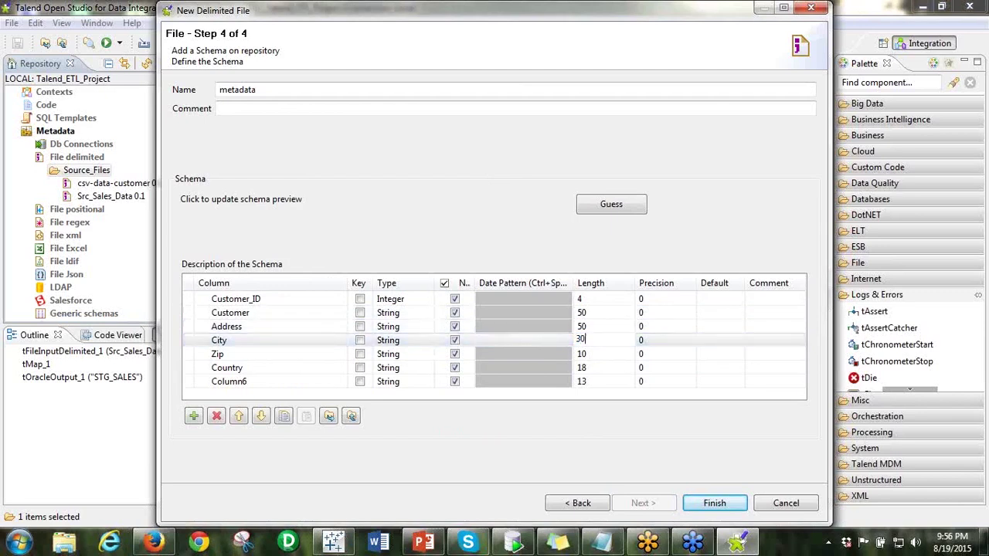
type("30")
left_click(608, 367)
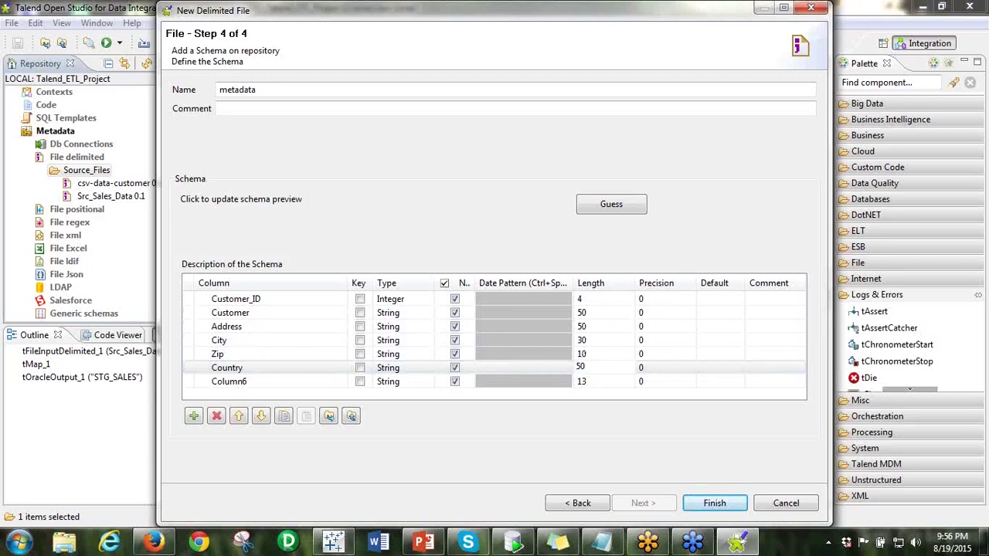
left_click(600, 344)
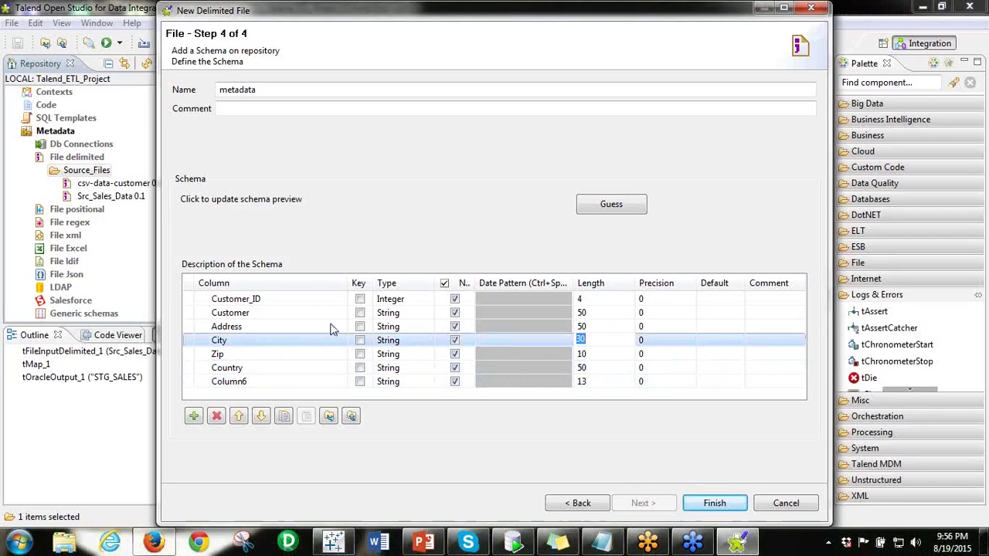
- Return from the schema to the parse settings and examine the preview data under Column 6
left_click(250, 381)
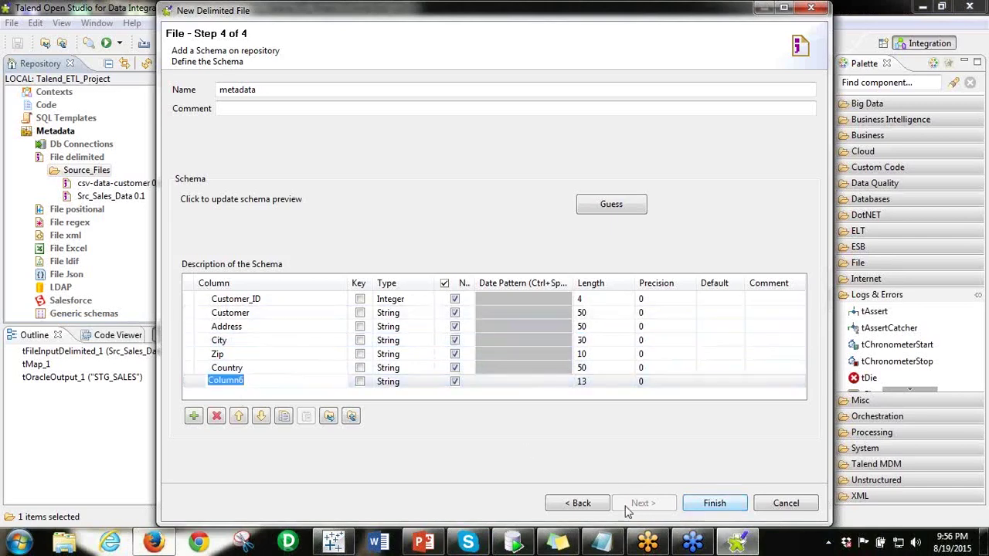
left_click(601, 504)
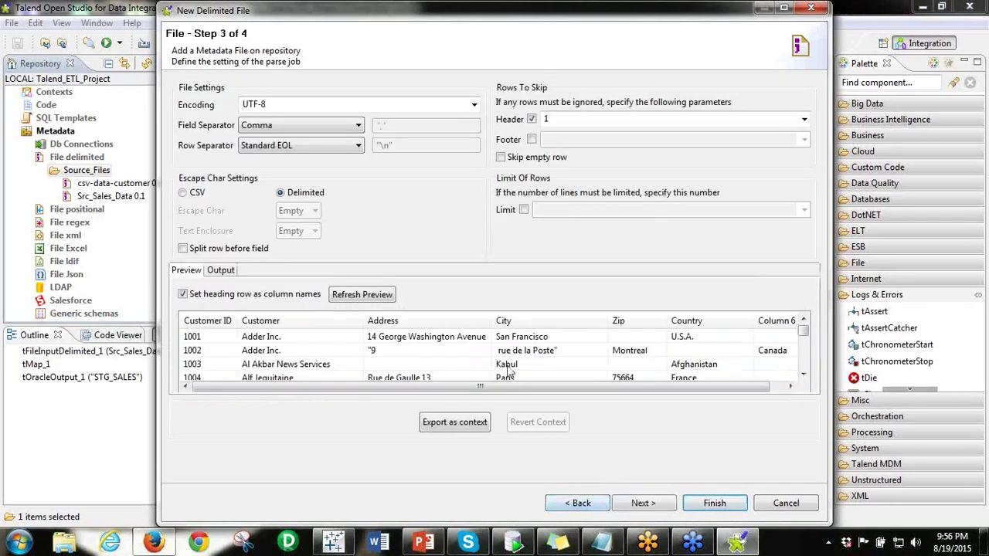
scroll(595, 390, "right", 1)
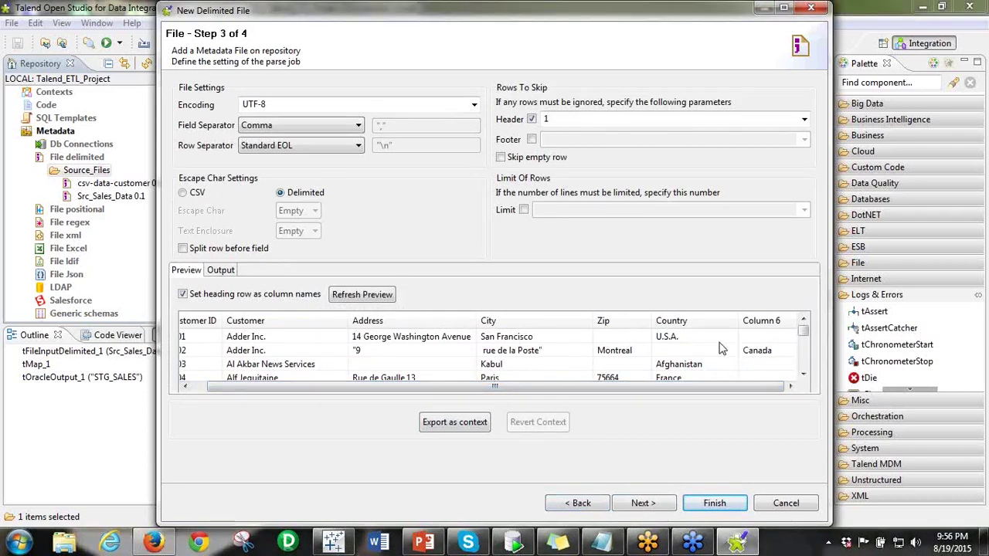
- Proceed to the schema, rename the Country column to State and Column6 to Country, and finish the delimited file definition
mouse_move(803, 340)
left_mouse_down()
mouse_move(802, 367)
mouse_move(804, 330)
left_mouse_up()
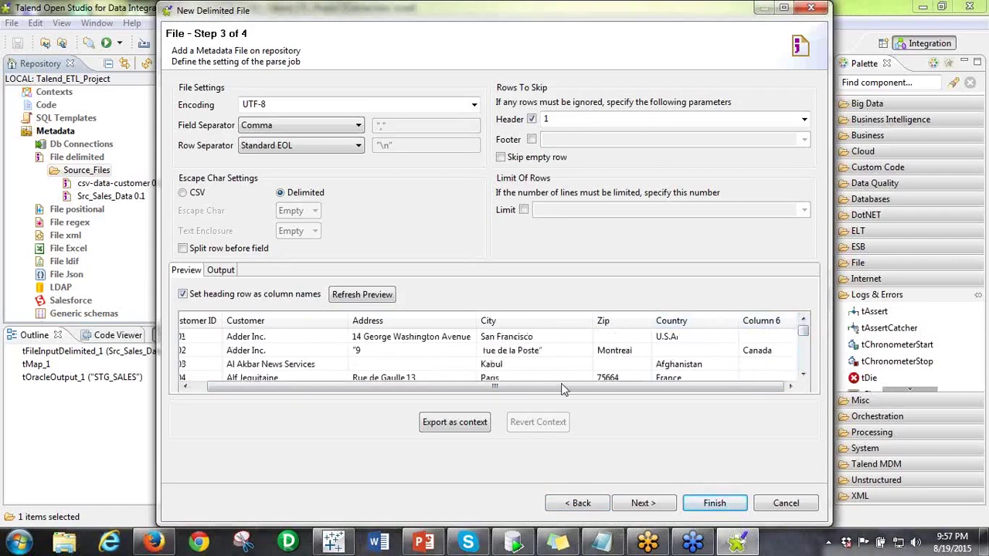
left_click(644, 503)
left_click(301, 379)
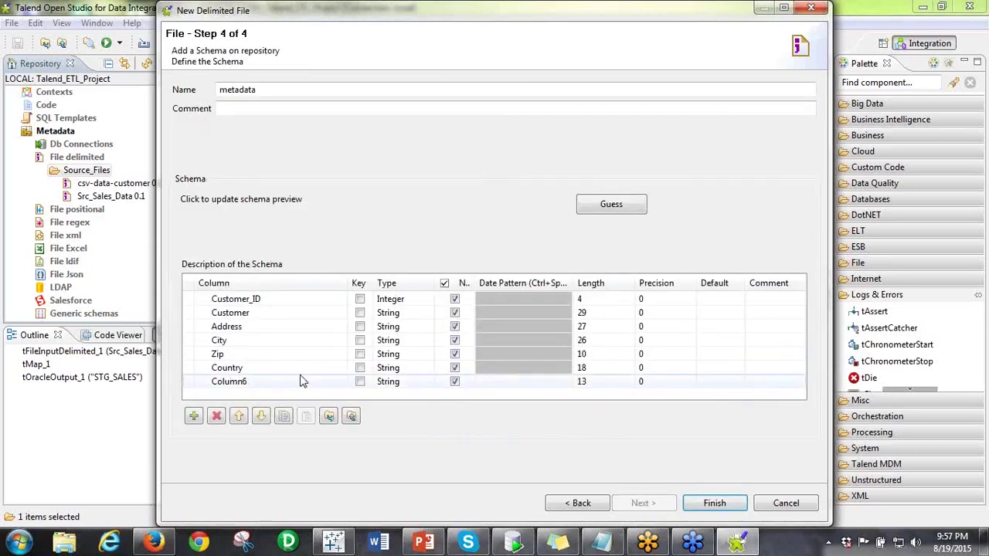
left_click(247, 367)
type("C")
key("BackSpace")
type("State")
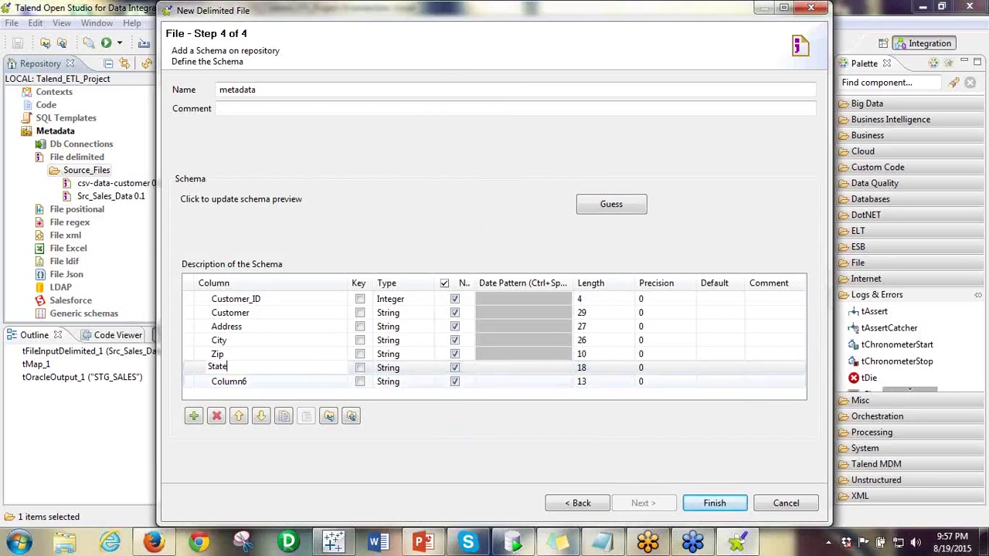
left_click(229, 382)
type("C")
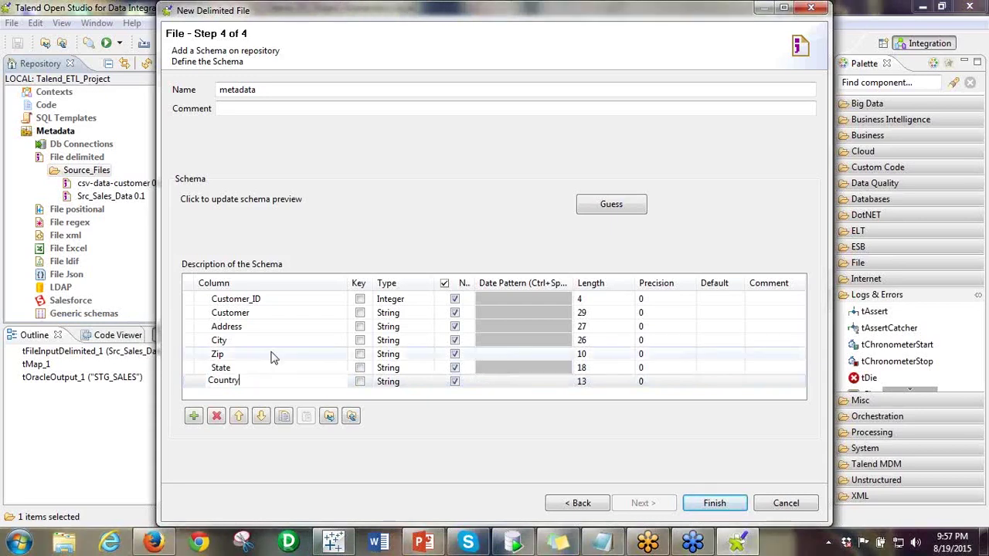
key("ctrl+a")
left_click(712, 503)
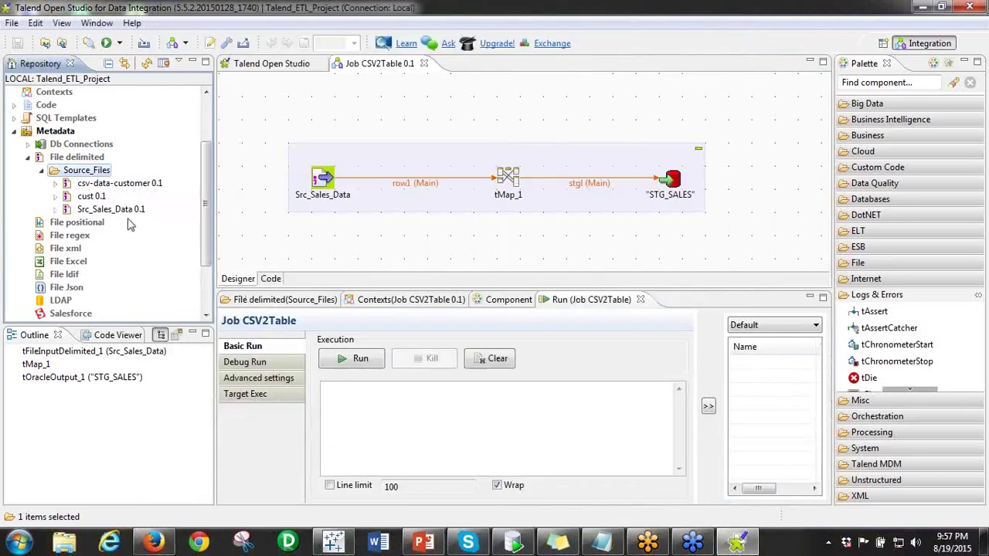
- Inspect the metadata schema of the new cust source file in the repository, and collapse the entry
left_click(89, 198)
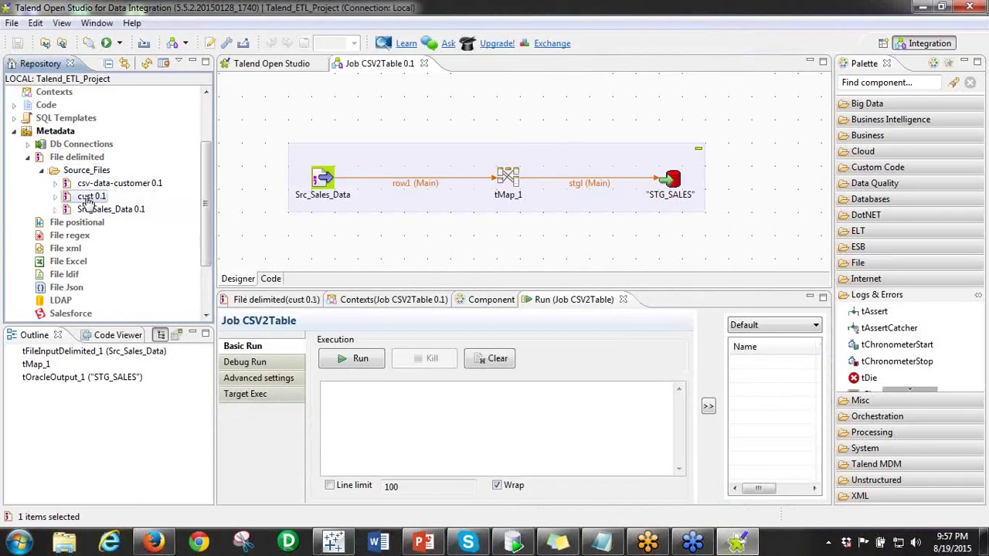
double_click(88, 198)
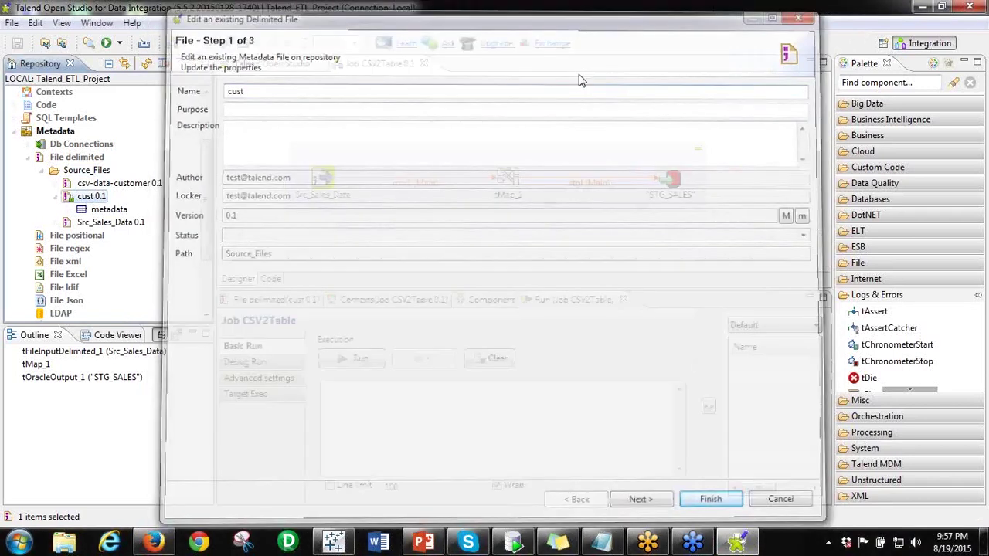
left_click(99, 210)
double_click(97, 210)
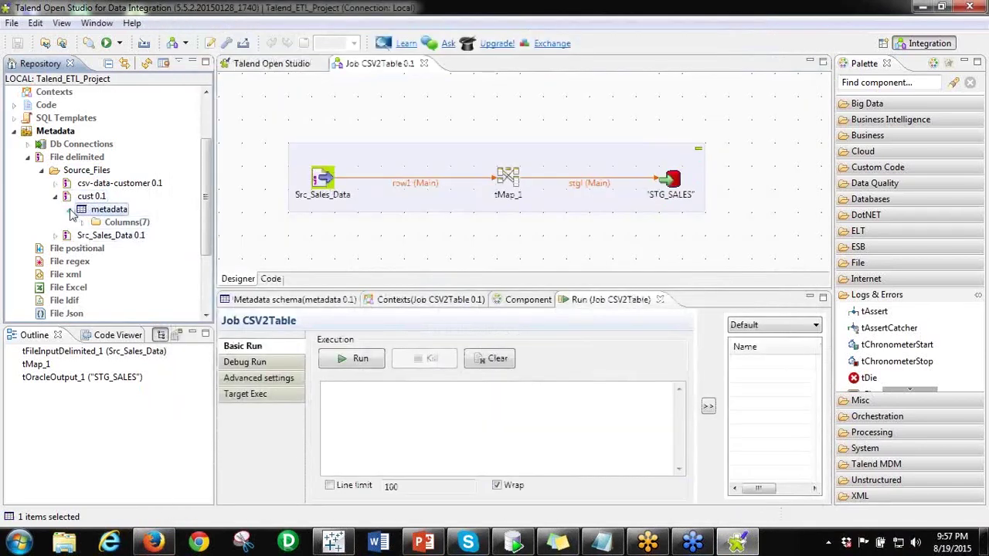
left_click(55, 196)
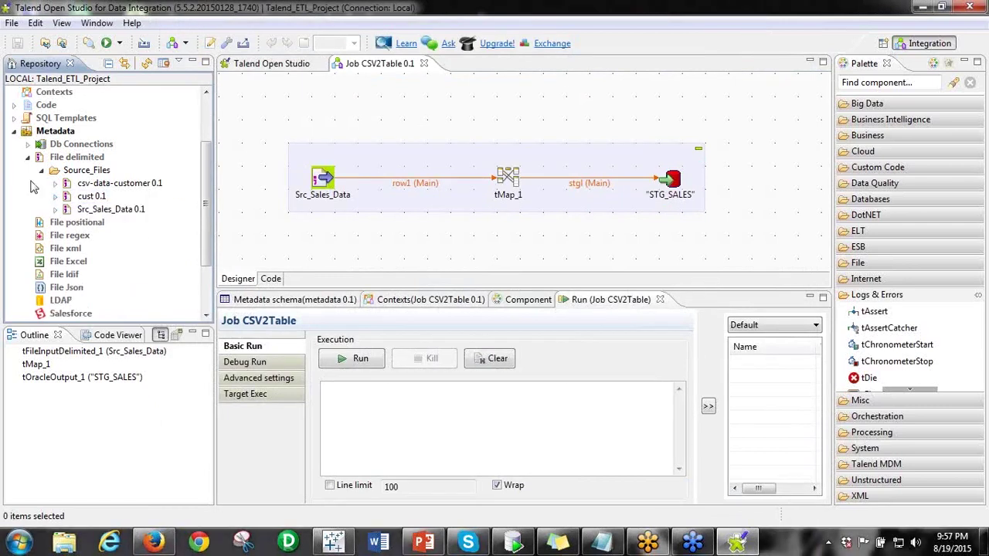
- Create a folder labelled Target_Files under the File delimited metadata and collapse that branch
left_click(85, 170)
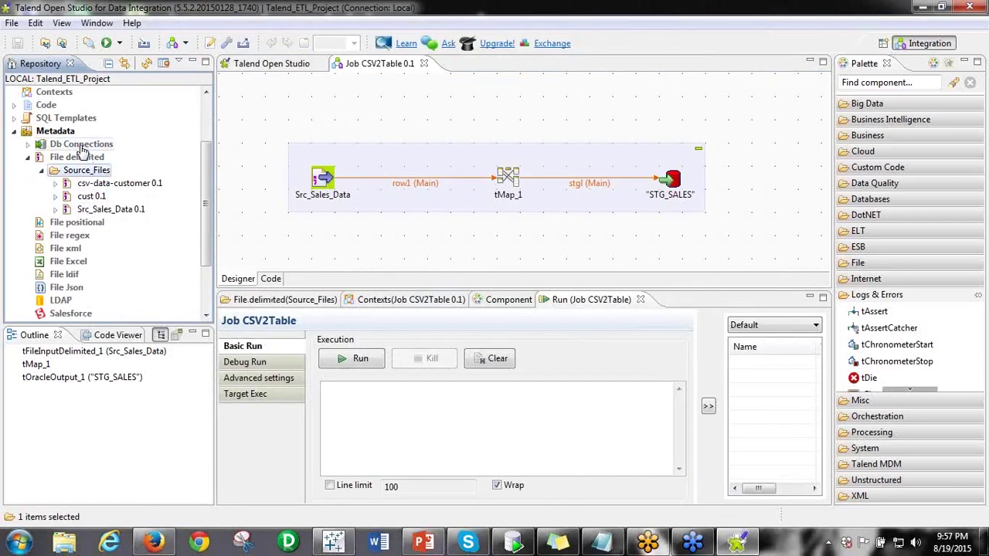
left_click(79, 158)
right_click(80, 160)
left_click(126, 186)
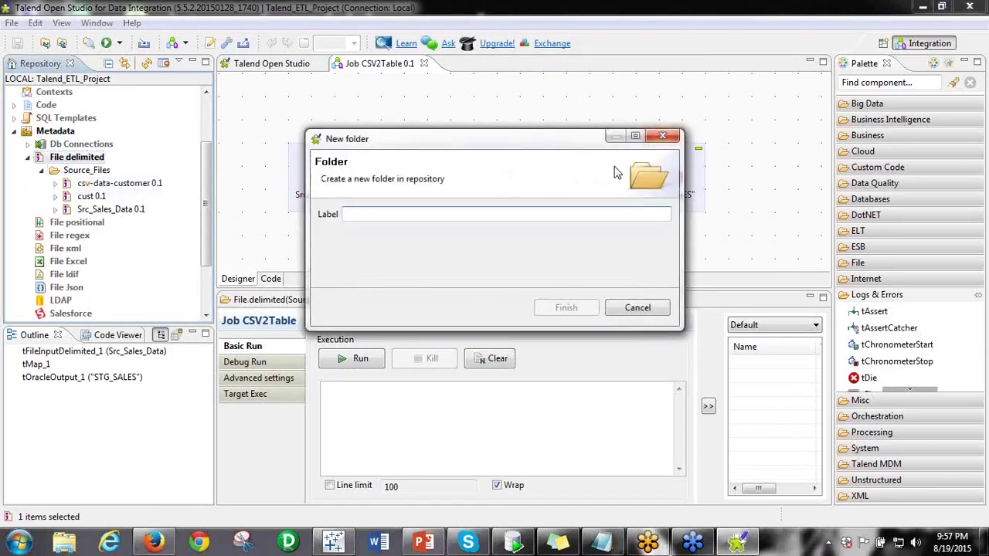
type("Target_Files")
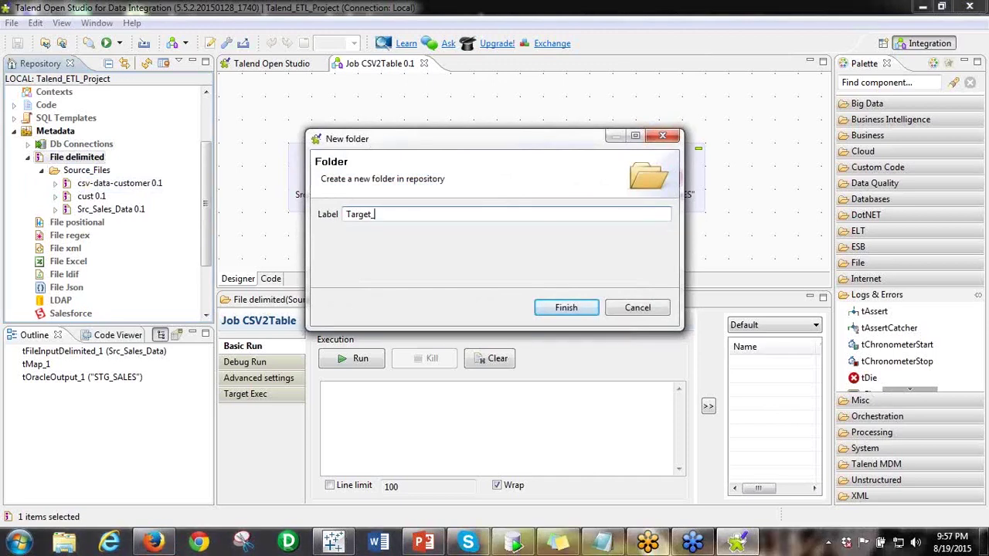
left_click(565, 309)
left_click(42, 171)
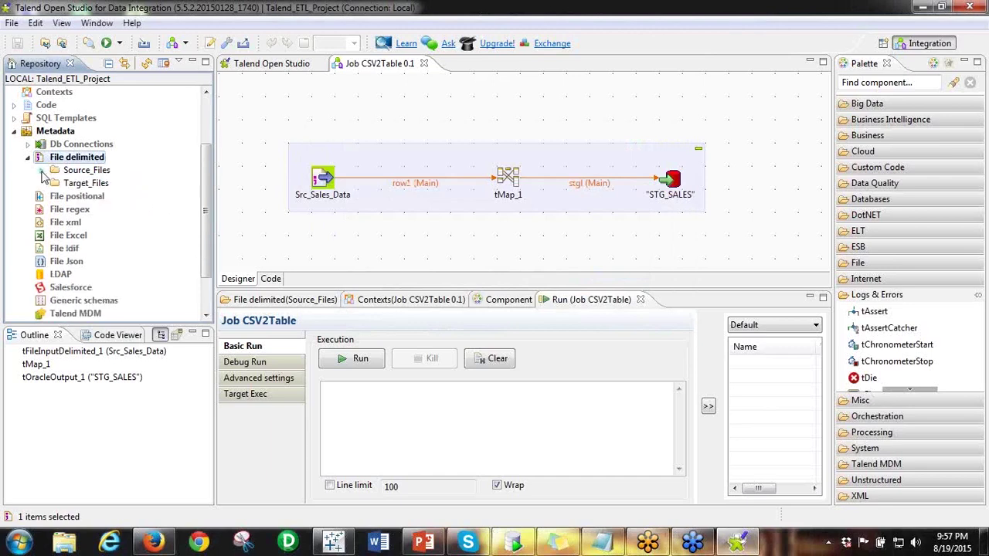
left_click(29, 157)
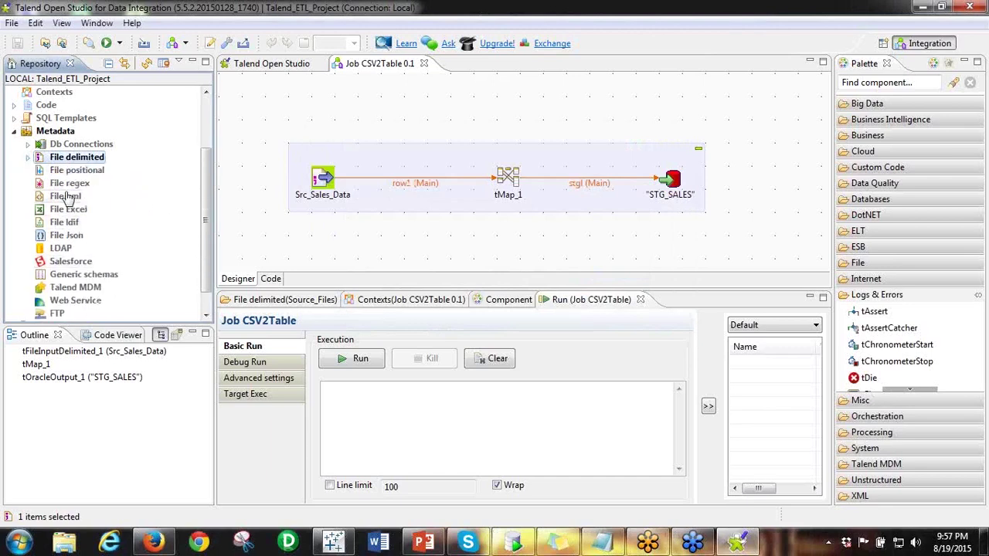
- Expand DB_Conn, start a new database connection named ora with Oracle with SID as the database type, and cancel it
left_click(29, 145)
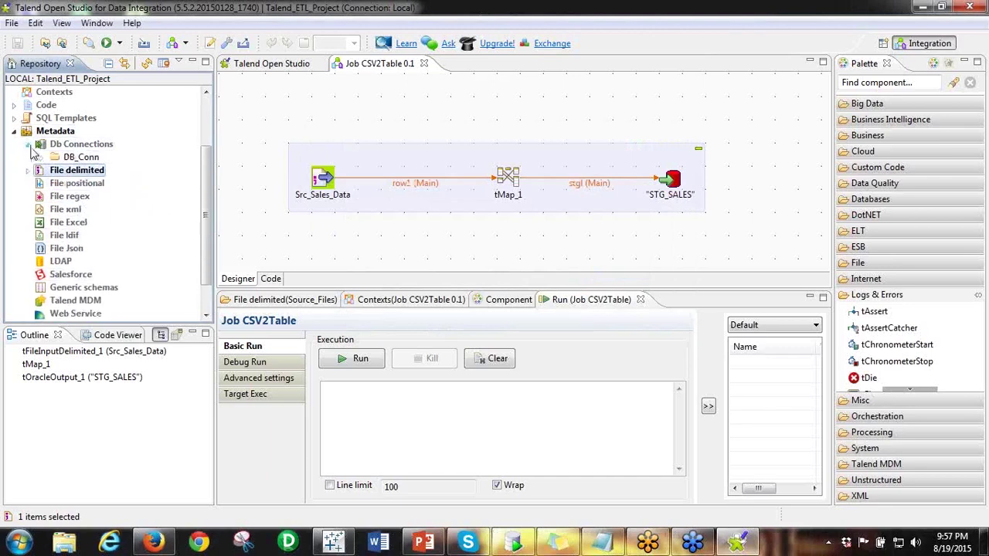
left_click(42, 158)
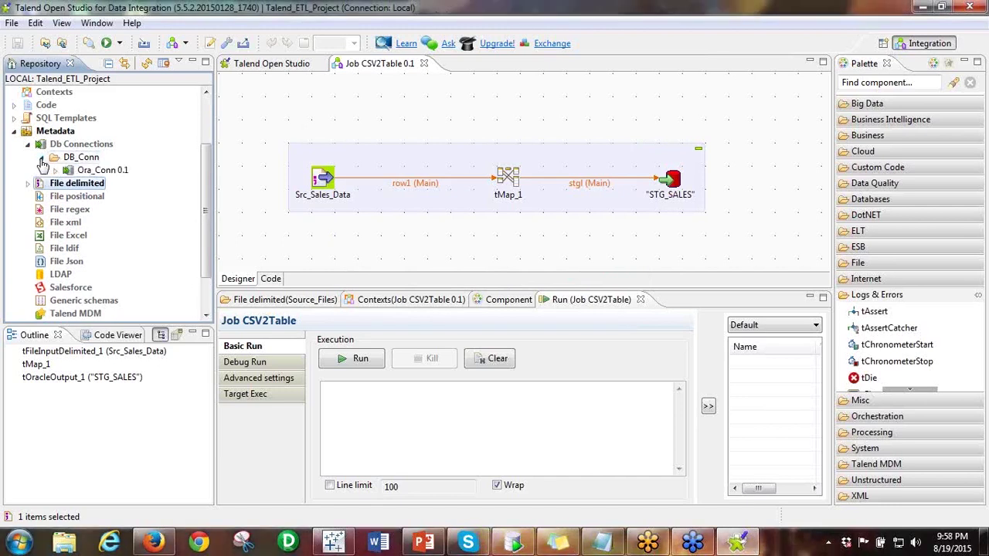
right_click(102, 146)
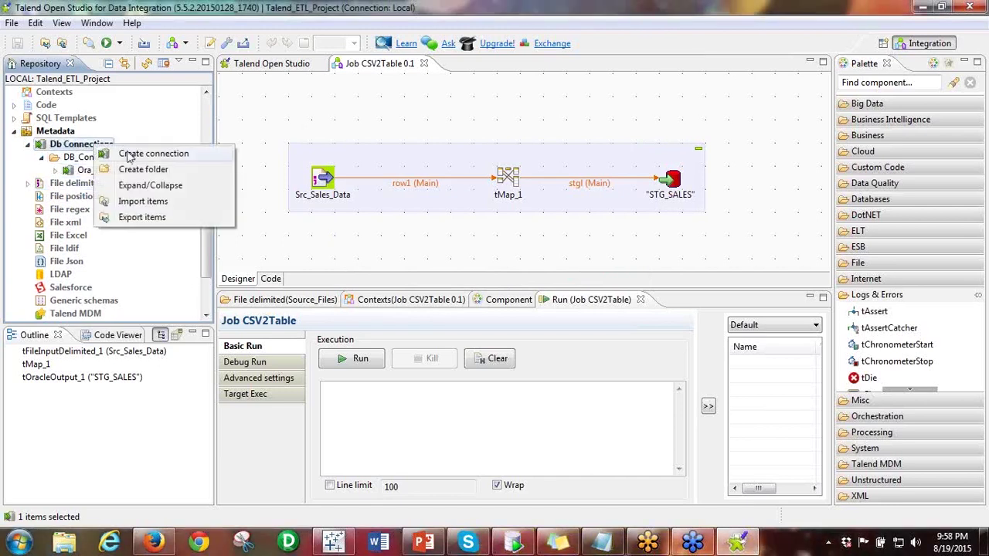
left_click(135, 153)
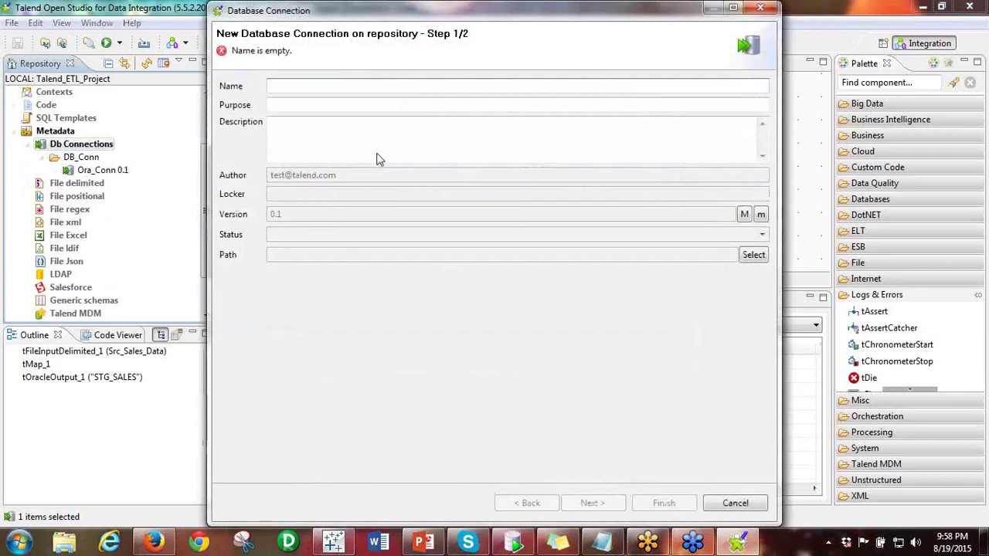
type("ora")
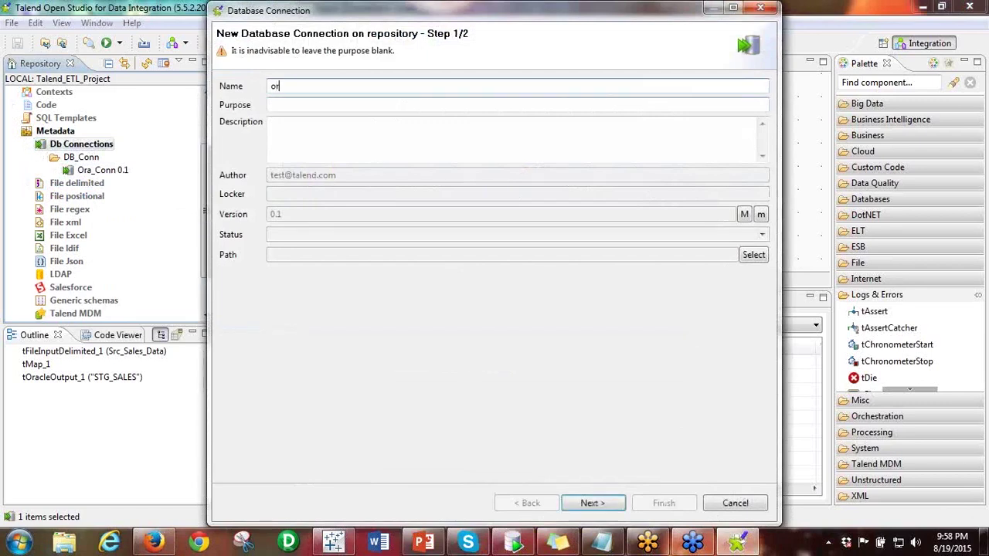
left_click(592, 503)
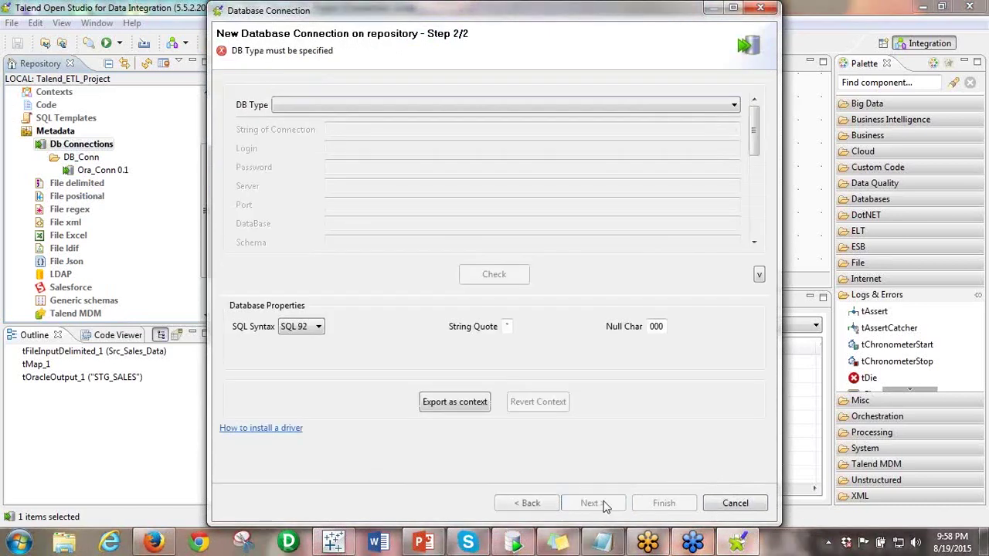
left_click(541, 105)
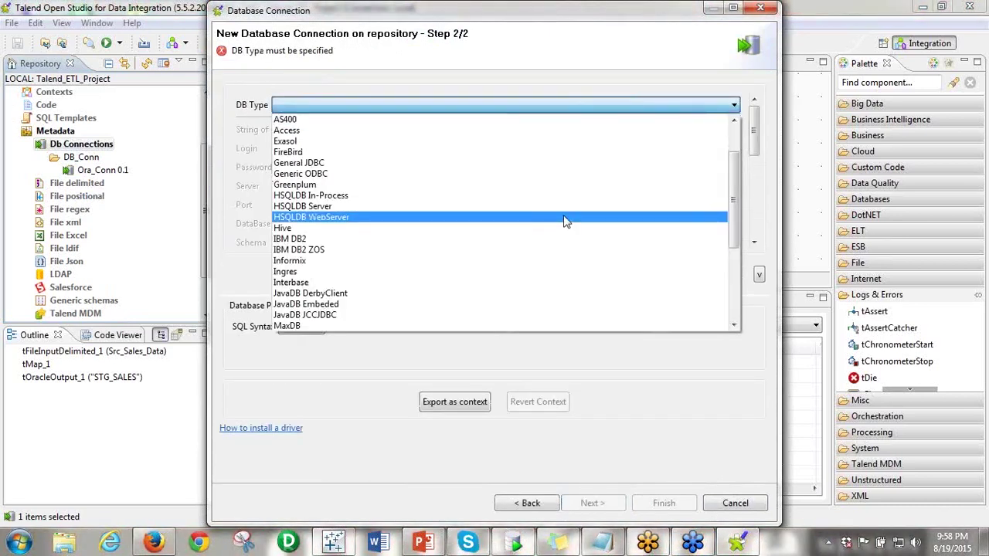
key("o")
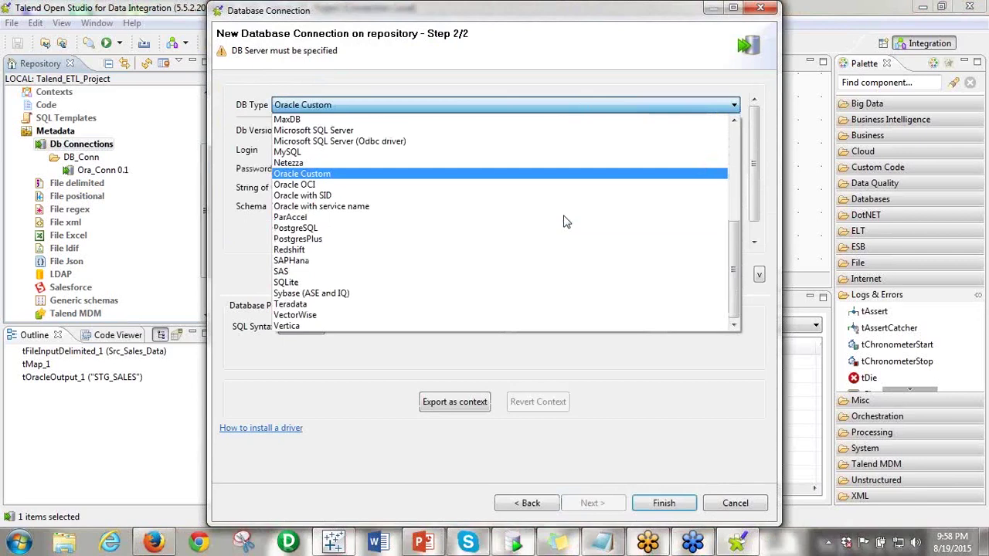
left_click(489, 195)
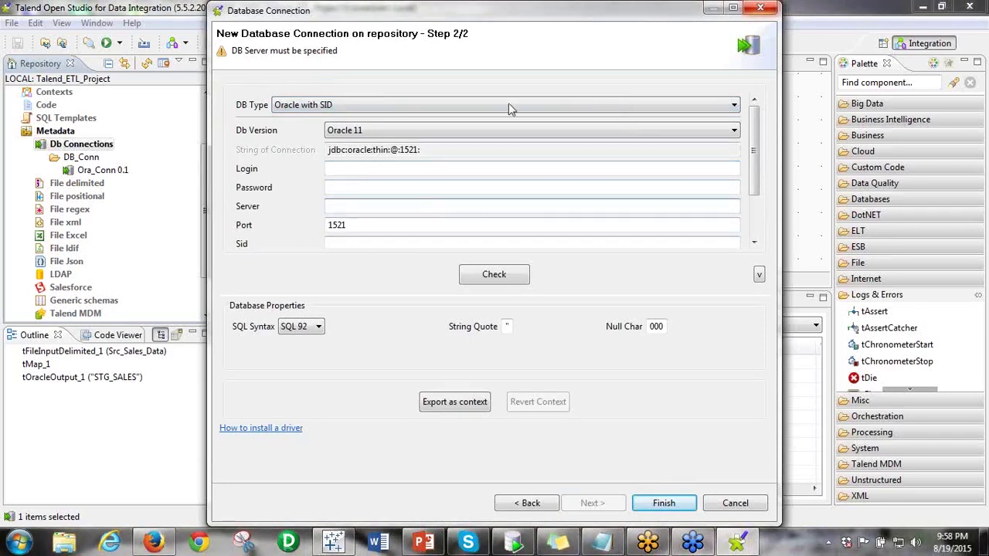
left_click(762, 11)
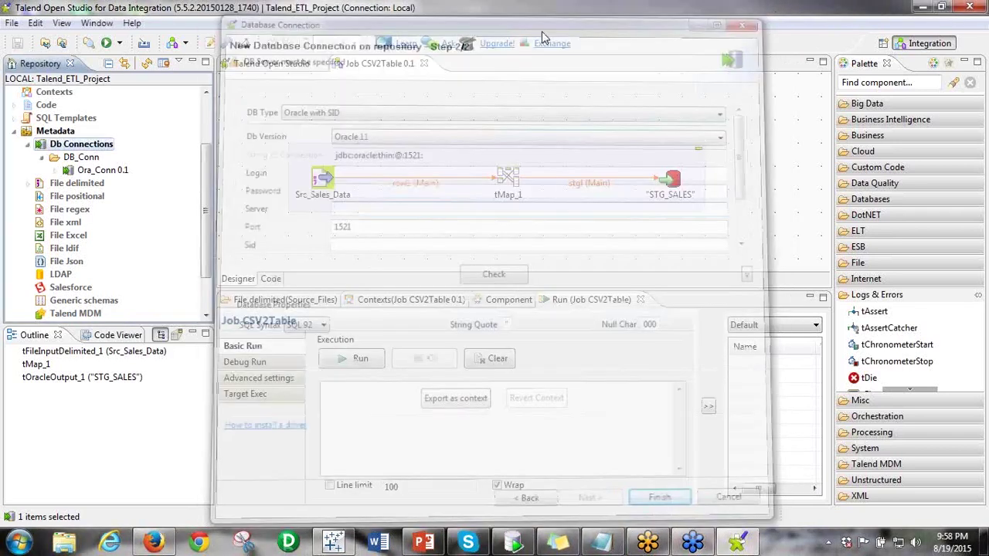
- View the table schemas stored under the Ora_Conn connection, and collapse their list
left_click(56, 170)
left_click(69, 209)
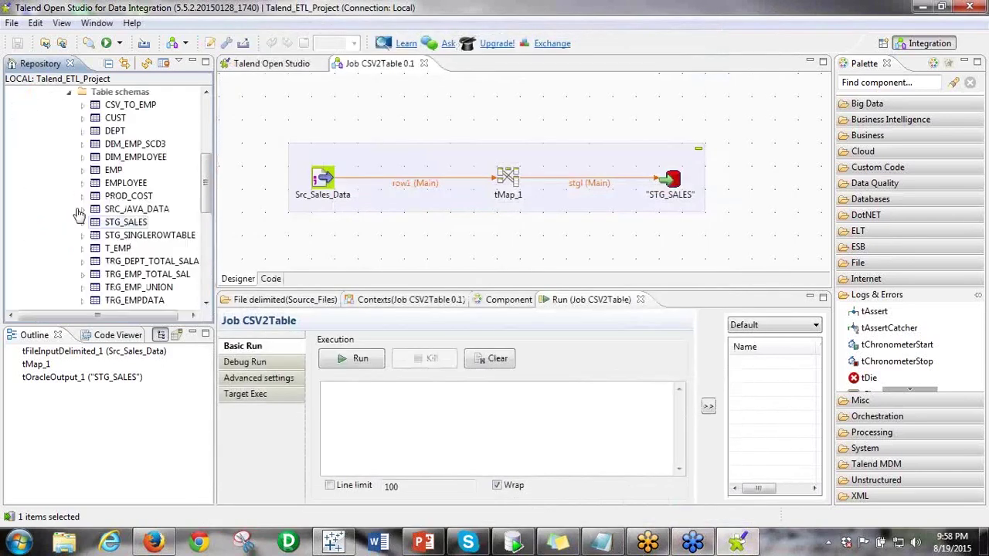
left_click_drag(208, 184, 217, 122)
left_click(69, 196)
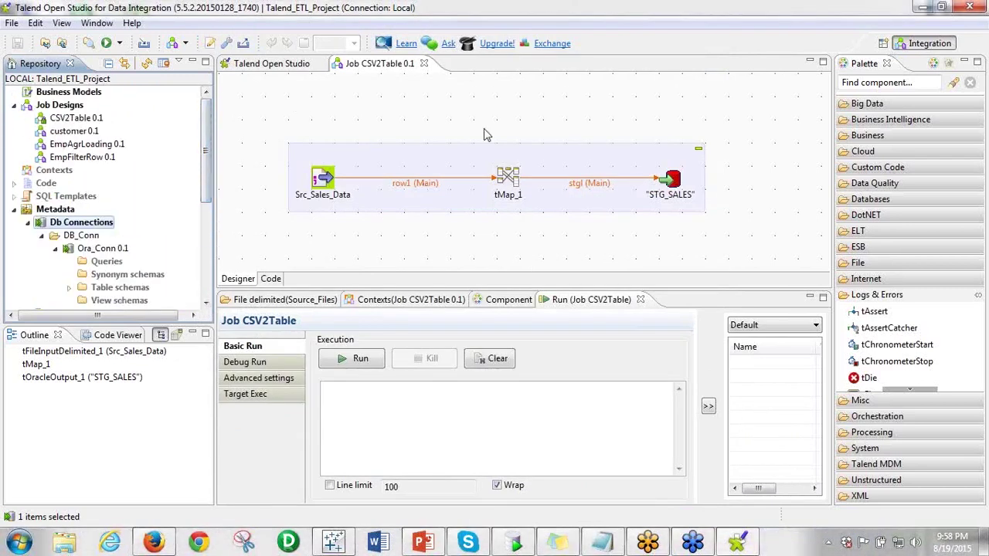
- Examine the basic, advanced and dynamic settings of the Src_Sales_Data input component, including its file name and field separator, without changing them
left_click(522, 103)
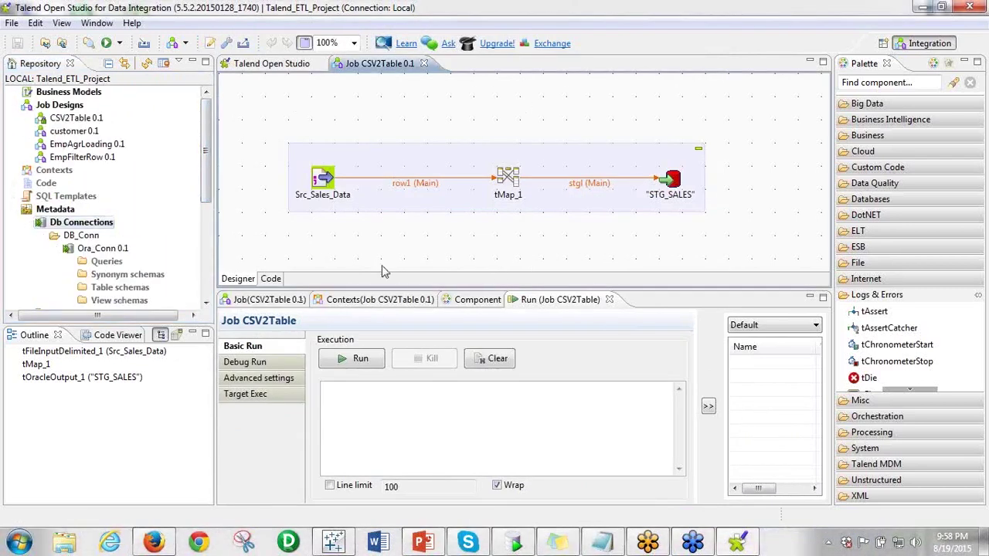
left_click(328, 181)
double_click(328, 180)
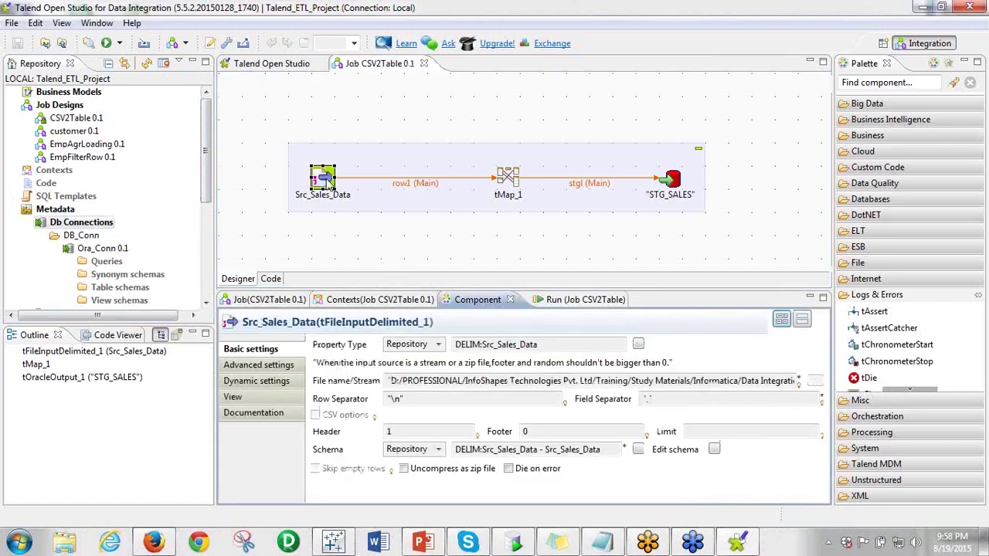
left_click(467, 386)
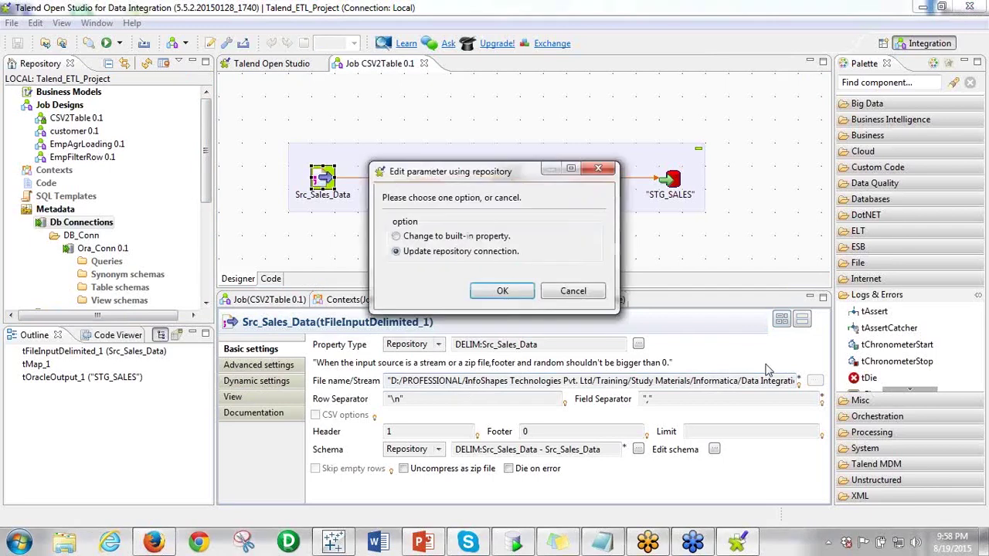
key("Escape")
left_click(610, 384)
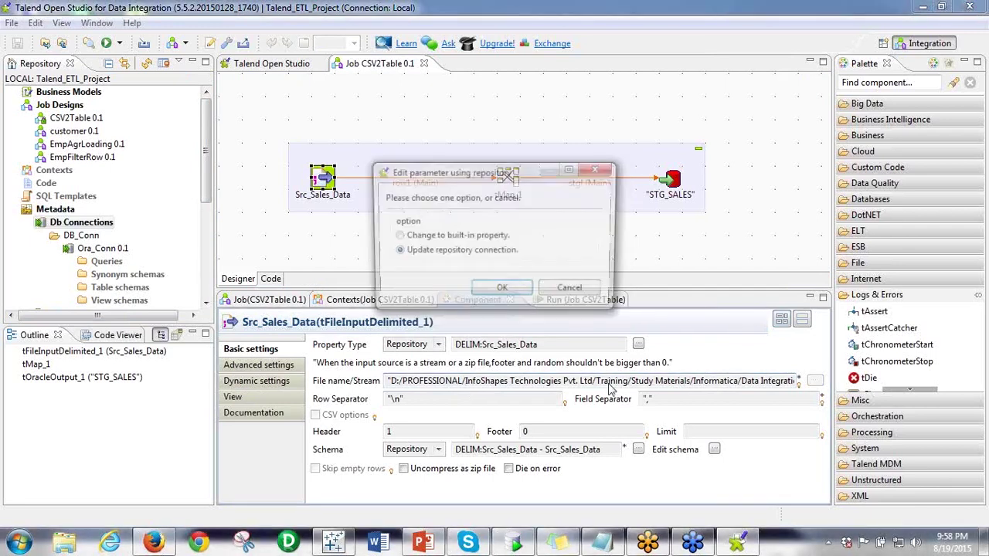
key("Escape")
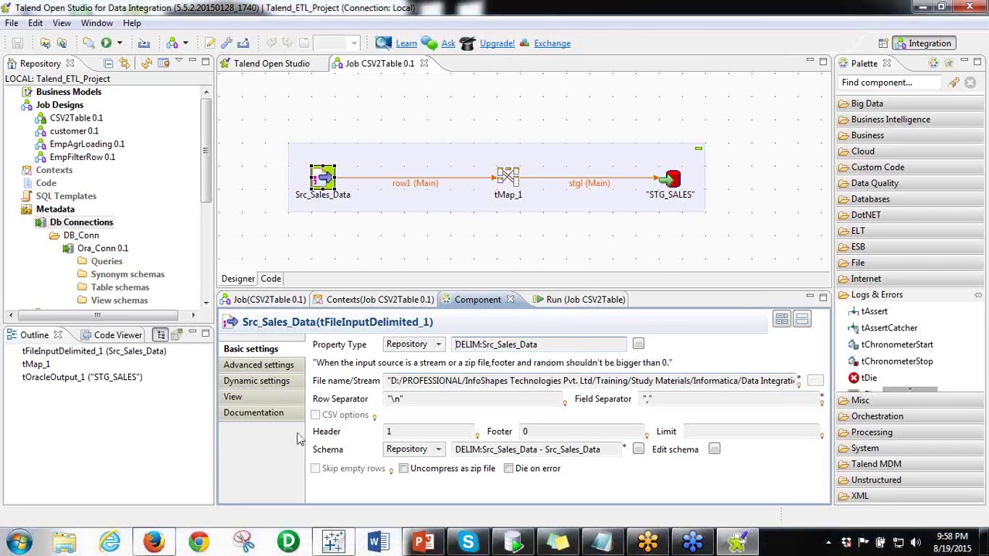
left_click(650, 400)
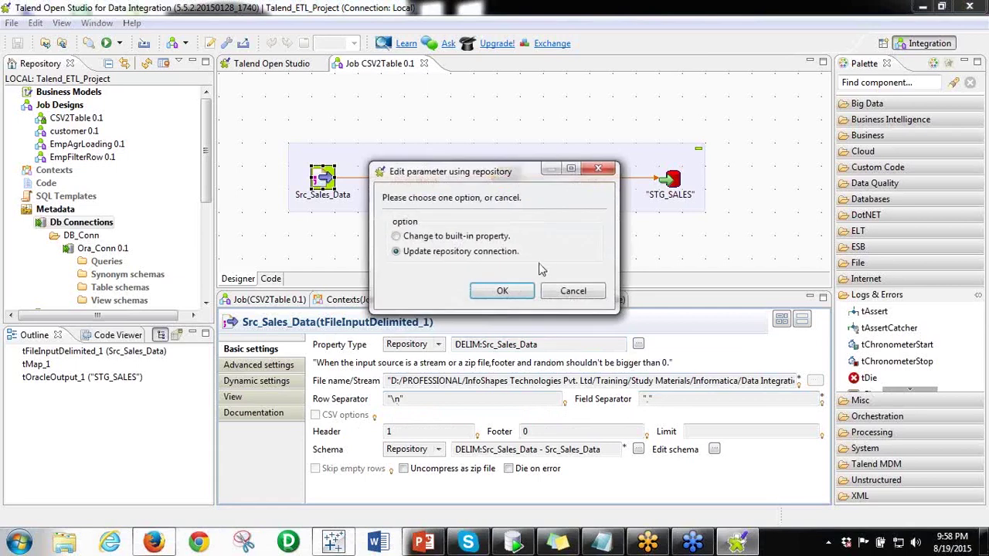
left_click(598, 169)
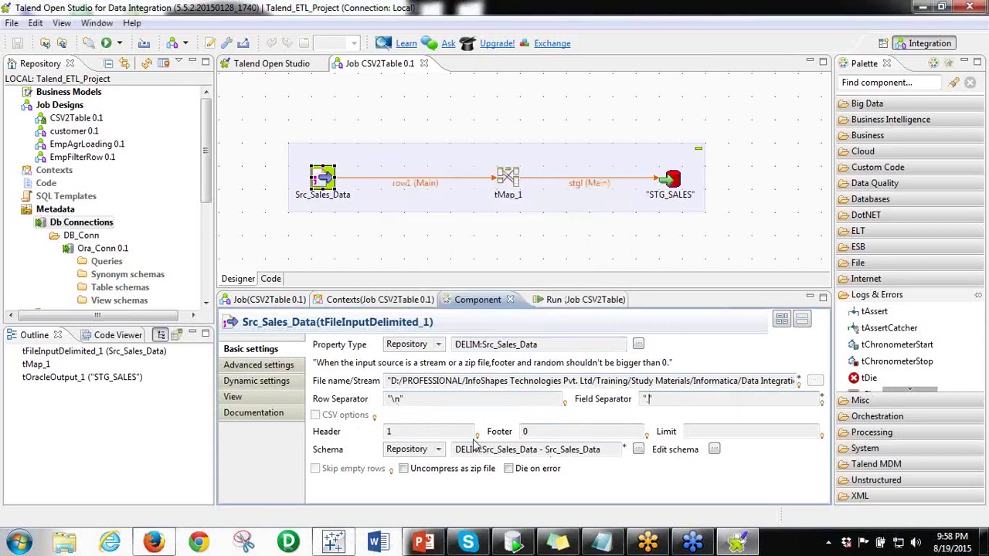
left_click(251, 365)
left_click(250, 385)
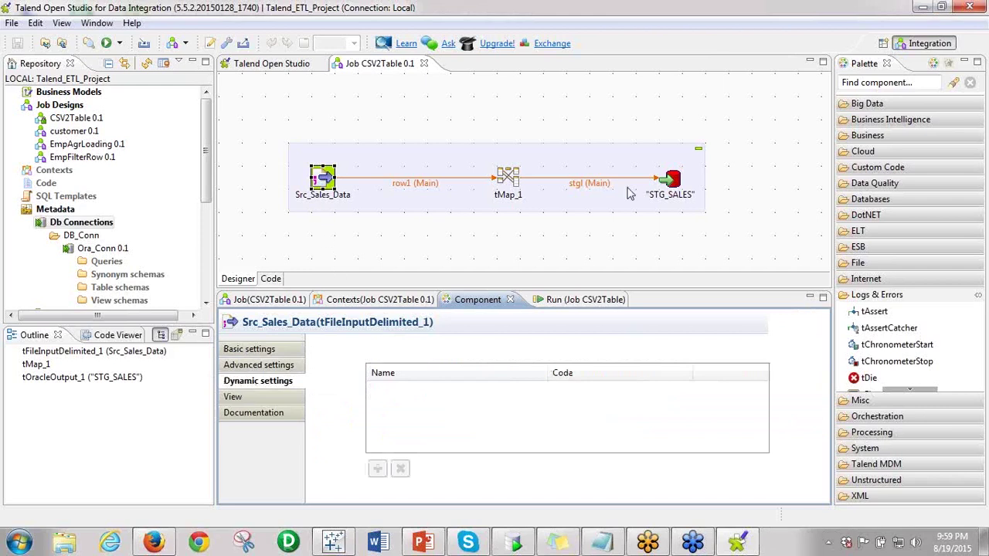
- Review the STG_SALES output component's basic settings, open its database table selector, and close the selector without choosing a table
left_click(670, 179)
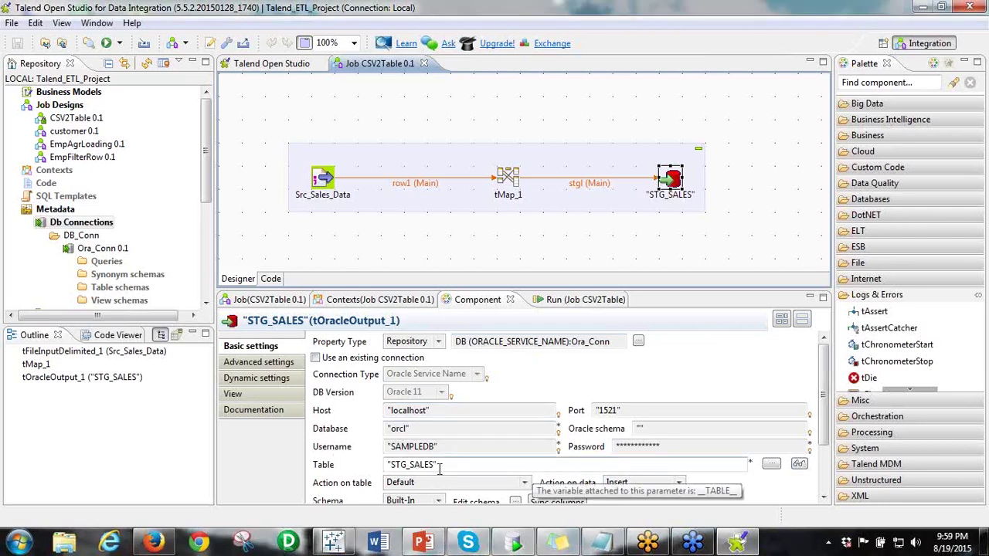
left_click(774, 464)
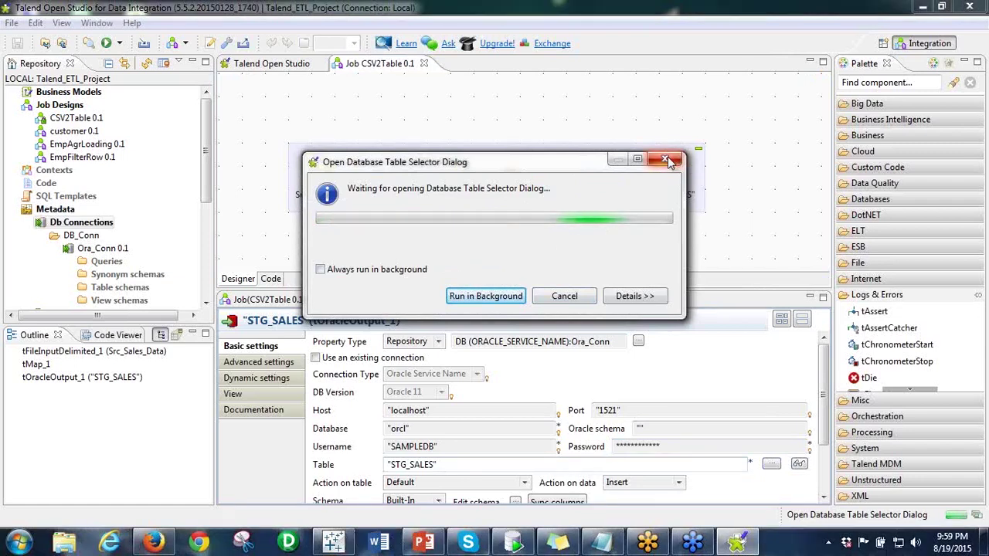
left_click_drag(567, 167, 564, 127)
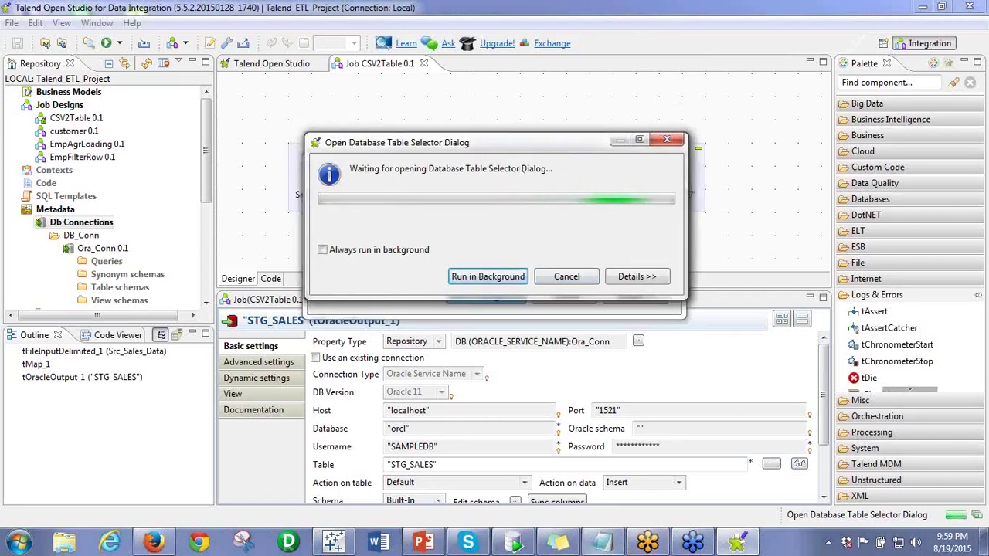
left_click(774, 273)
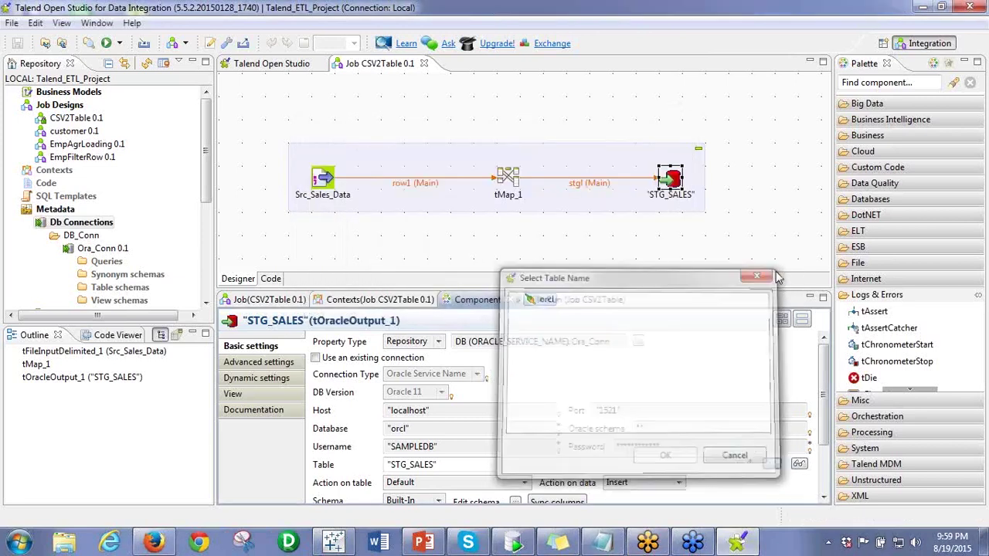
left_click(340, 184)
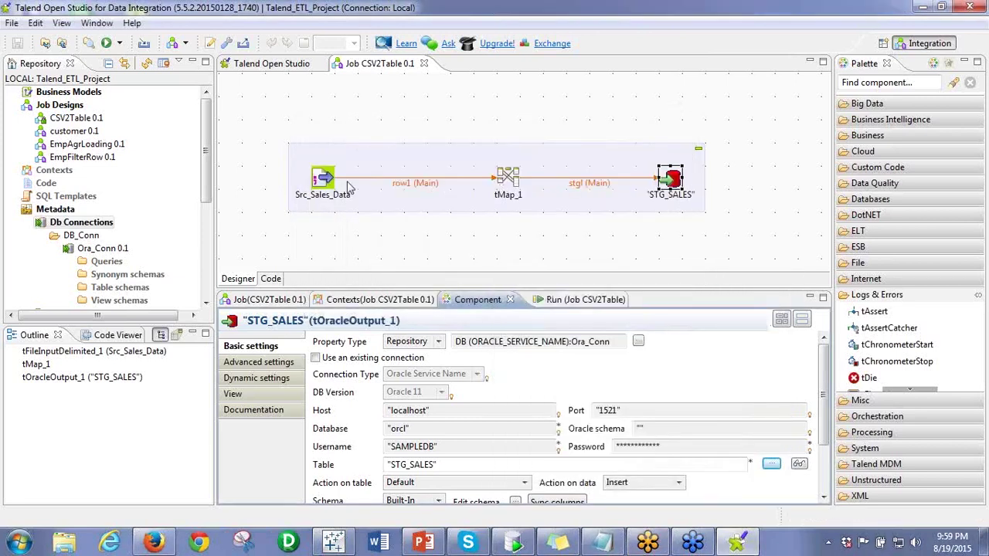
left_click(472, 224)
- Open the tMap_1 map editor and examine how the row1 source columns map to the stgl output columns
left_click(496, 189)
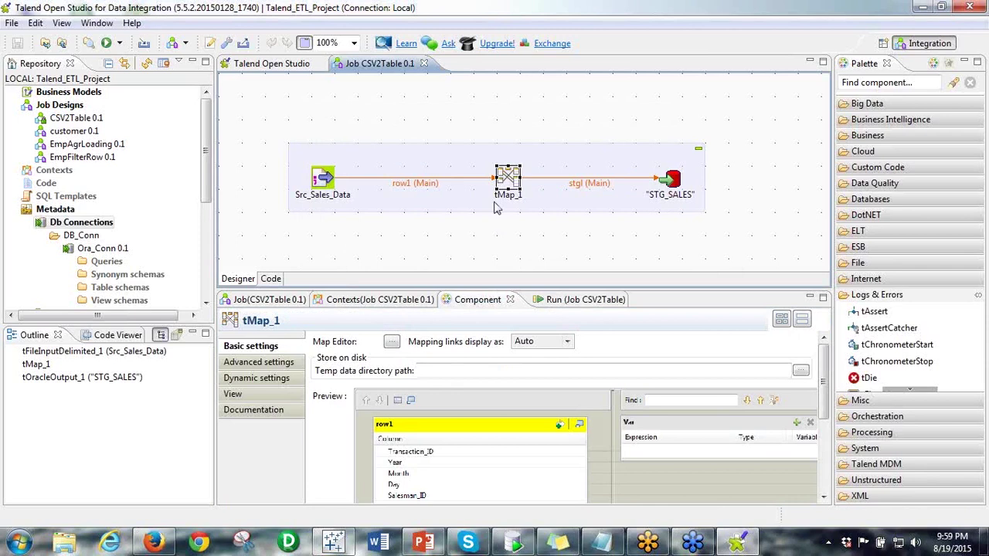
double_click(493, 201)
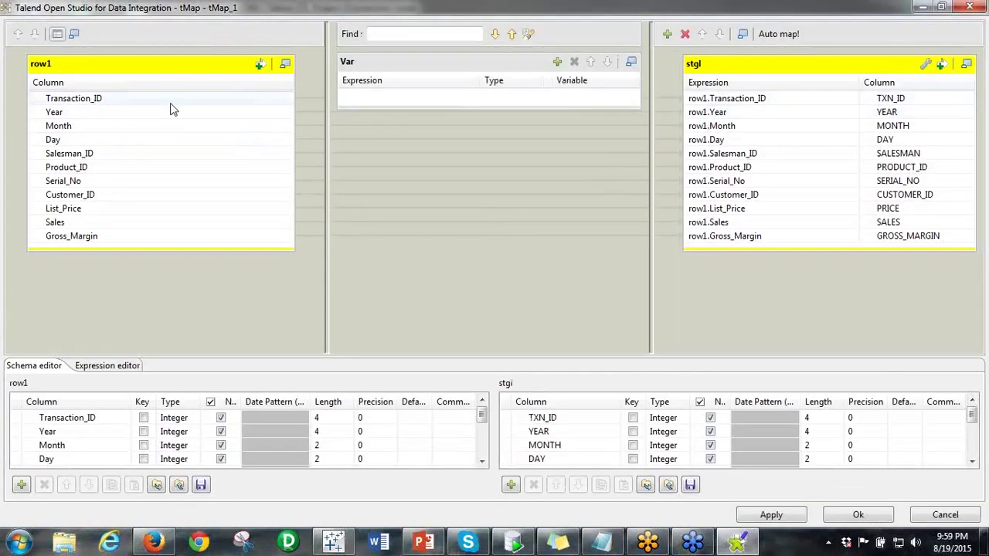
left_click(98, 103)
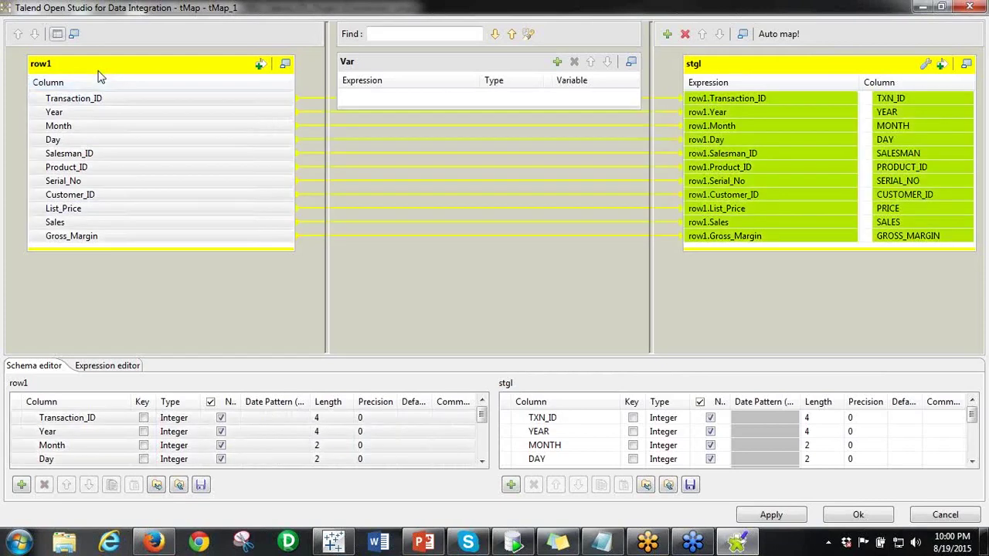
key("Down")
key("Down")
key("Down")
key("Down")
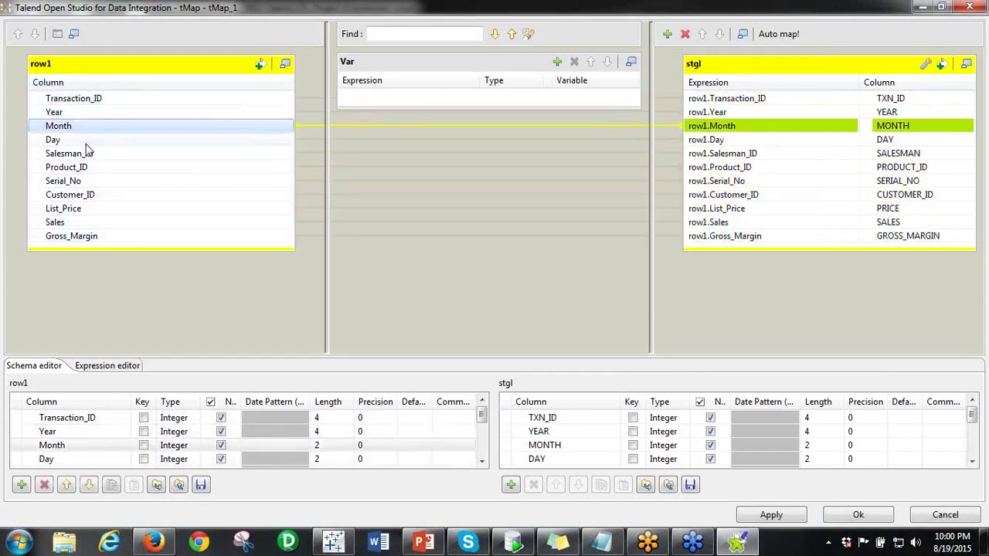
left_click(804, 99)
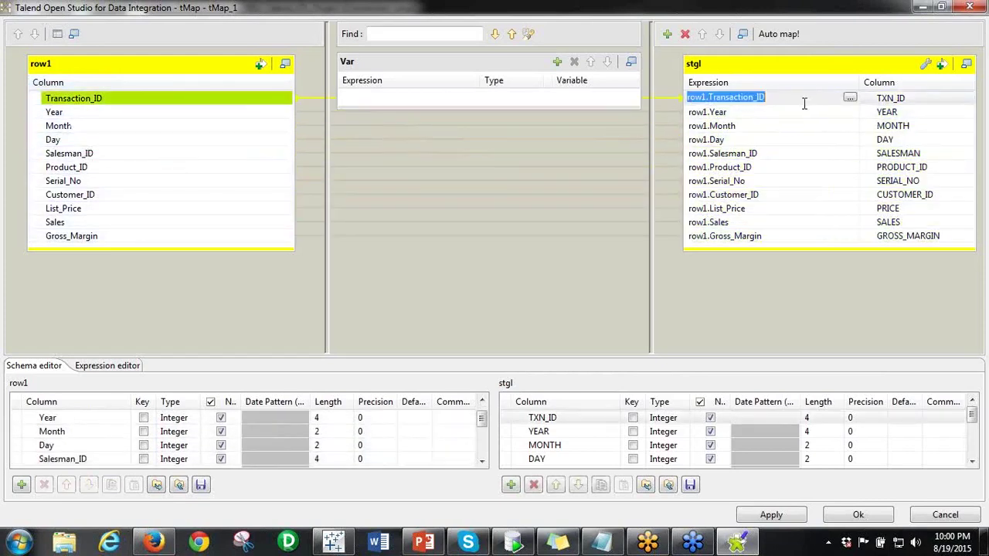
left_click(902, 100)
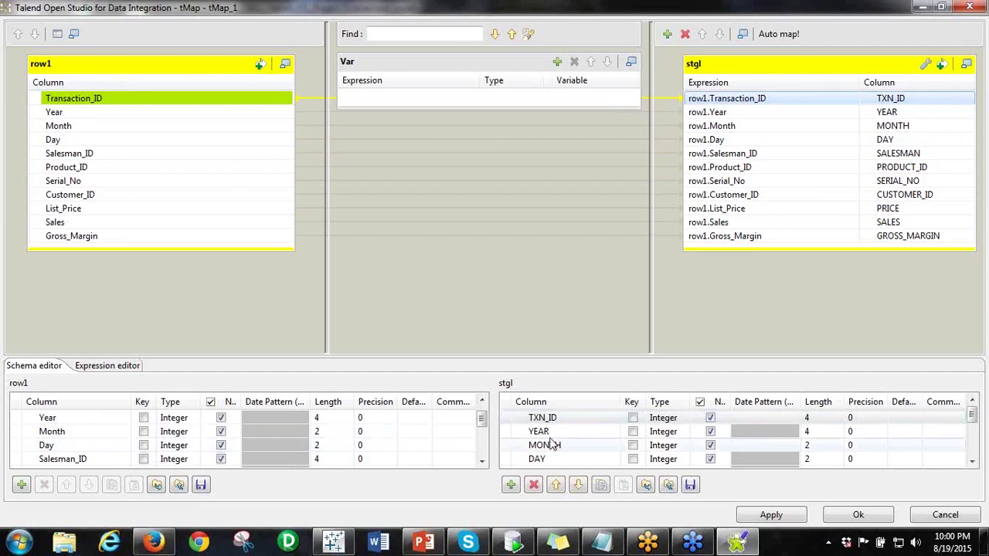
- Check the Year, Month and Day entries in the row1 and stgl schema lists, and accept the map editor
left_click(575, 445)
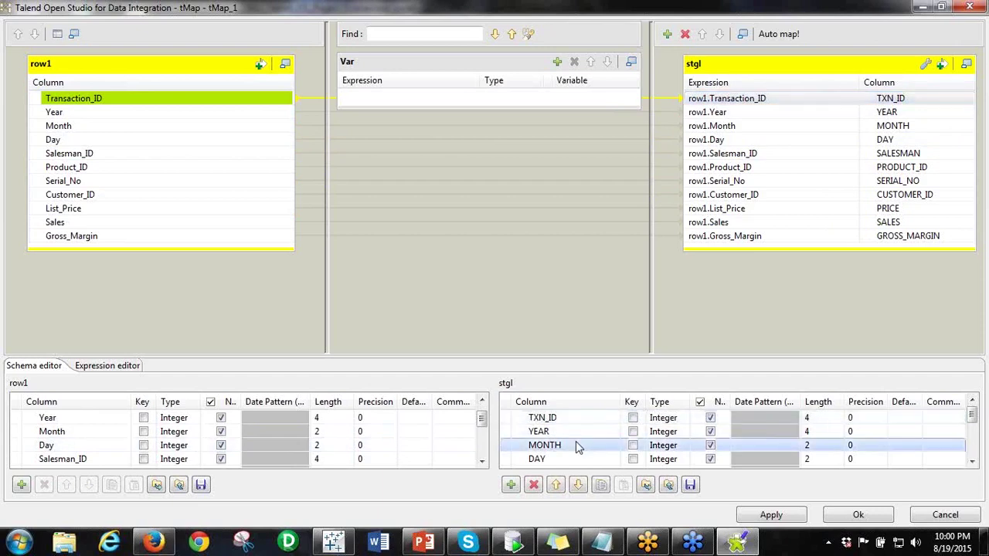
left_click(88, 446)
left_click(88, 432)
left_click(90, 418)
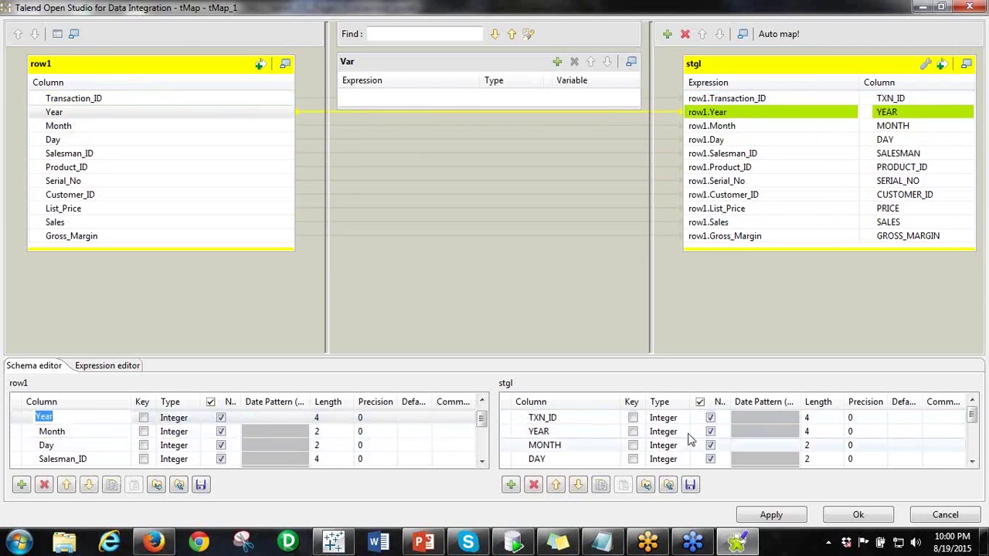
left_click(852, 518)
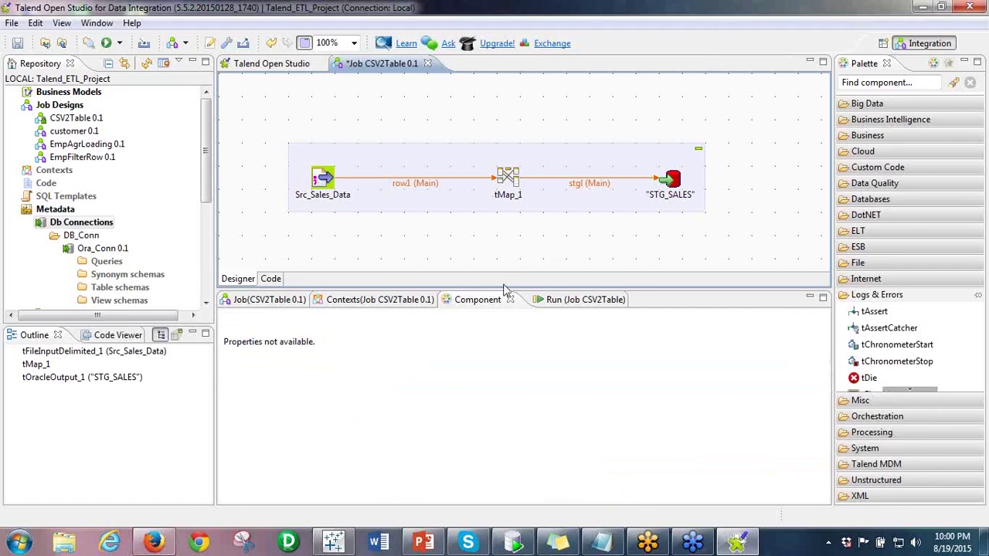
- Run the CSV2Table job, accepting the detected component reload
left_click(553, 304)
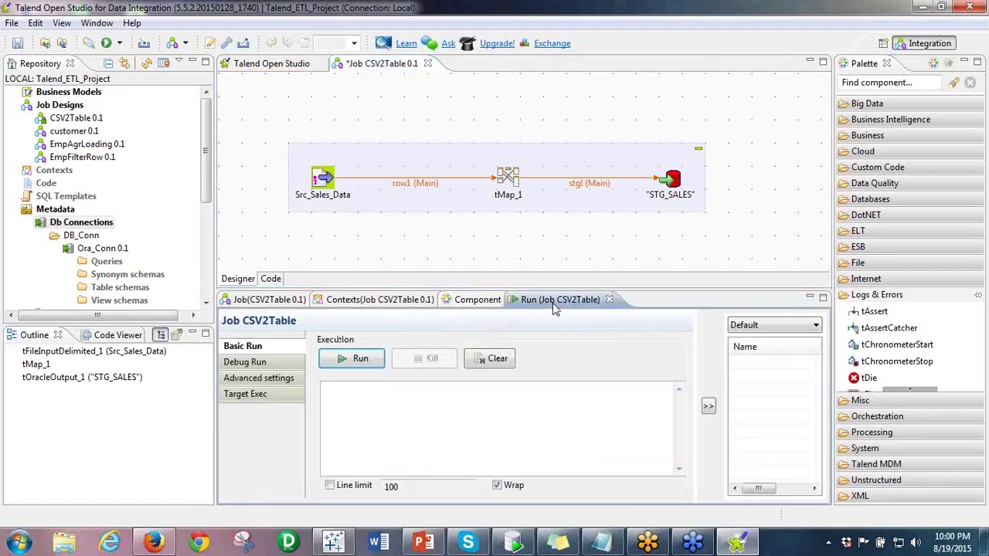
left_click(357, 361)
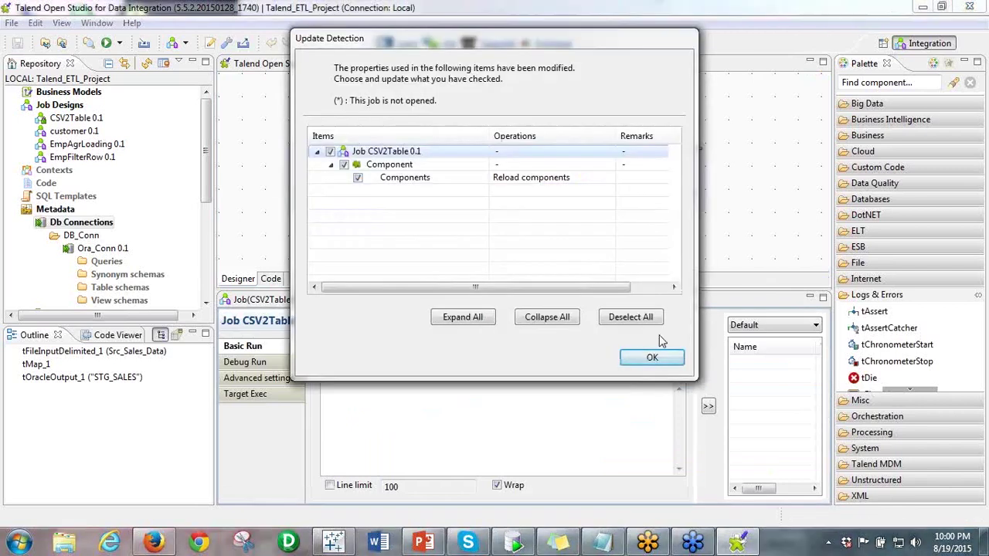
left_click(646, 360)
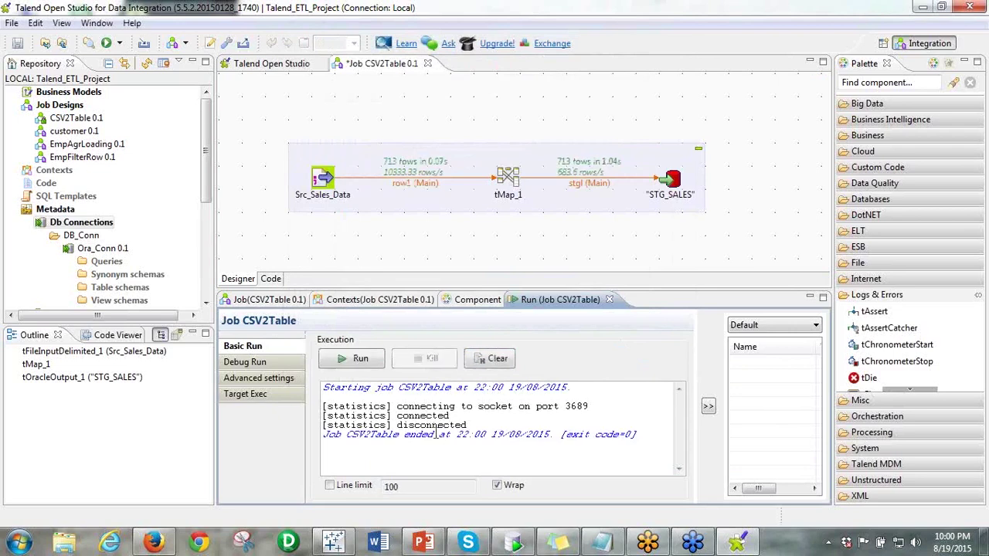
- Examine the job's execution log and the row statistics on the links between the components
left_click_drag(397, 407, 323, 406)
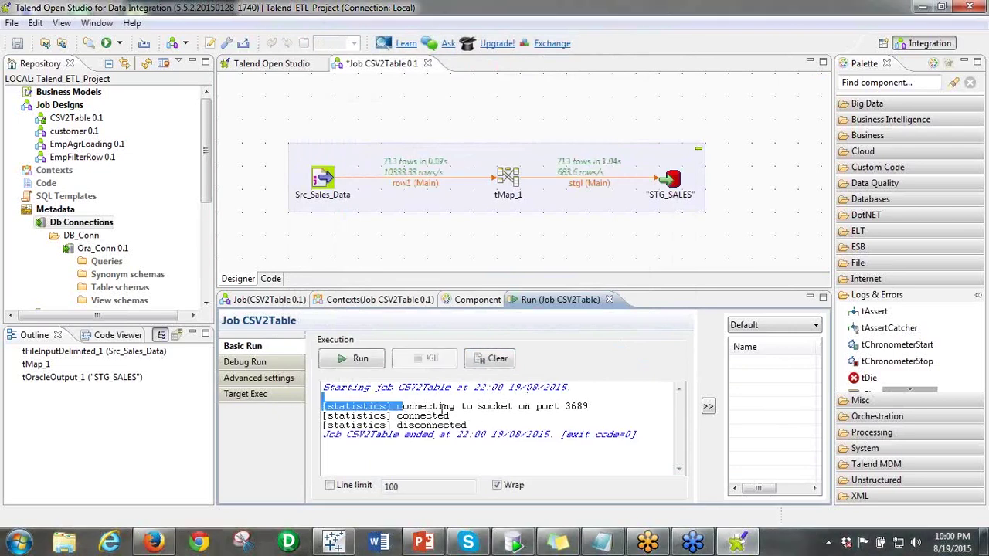
left_click_drag(560, 407, 506, 408)
left_click(403, 427)
left_click_drag(403, 426, 470, 426)
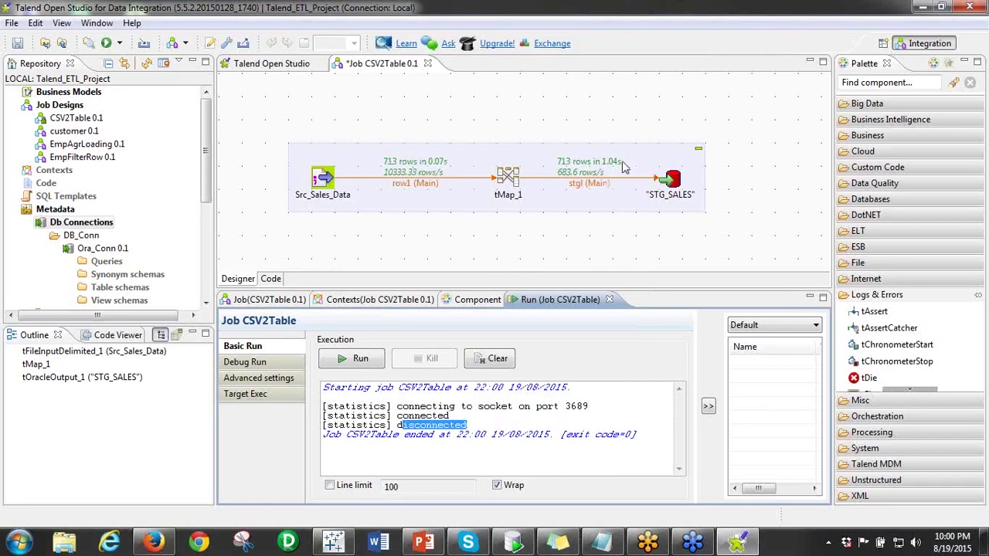
left_click(610, 135)
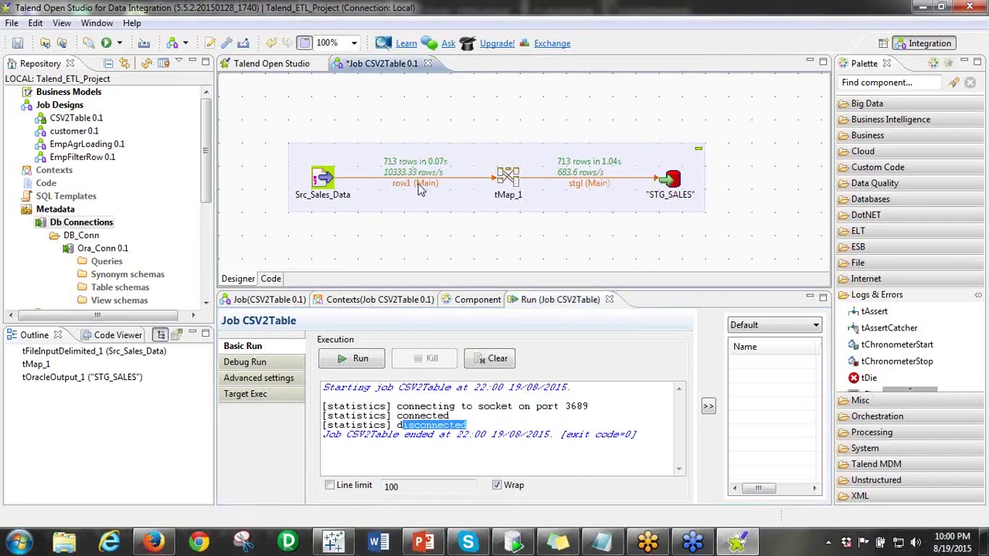
- Switch to Oracle SQL Developer and rerun the SELECT query on STG_SALES to fetch the loaded rows
left_click(501, 547)
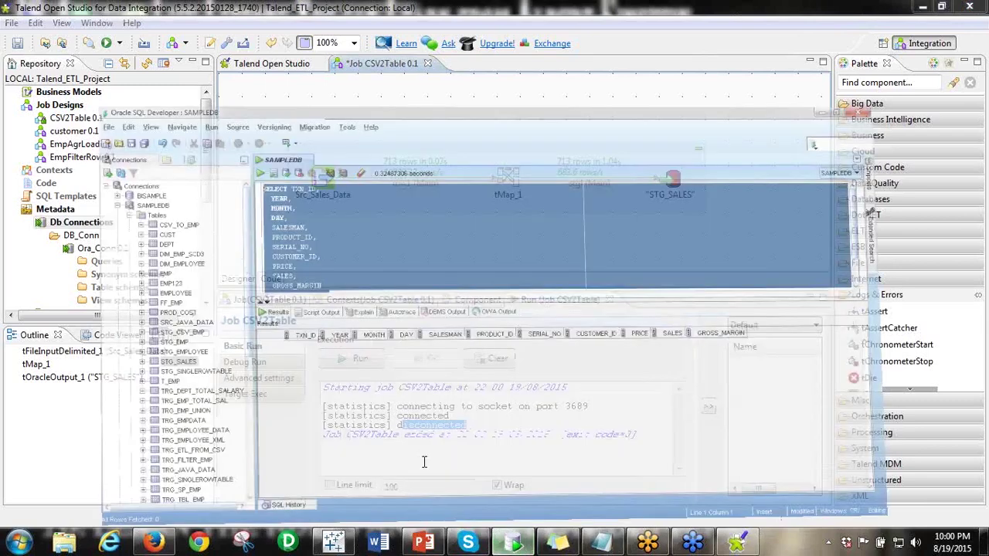
left_click(262, 323)
key("Right")
key("Right")
key("Right")
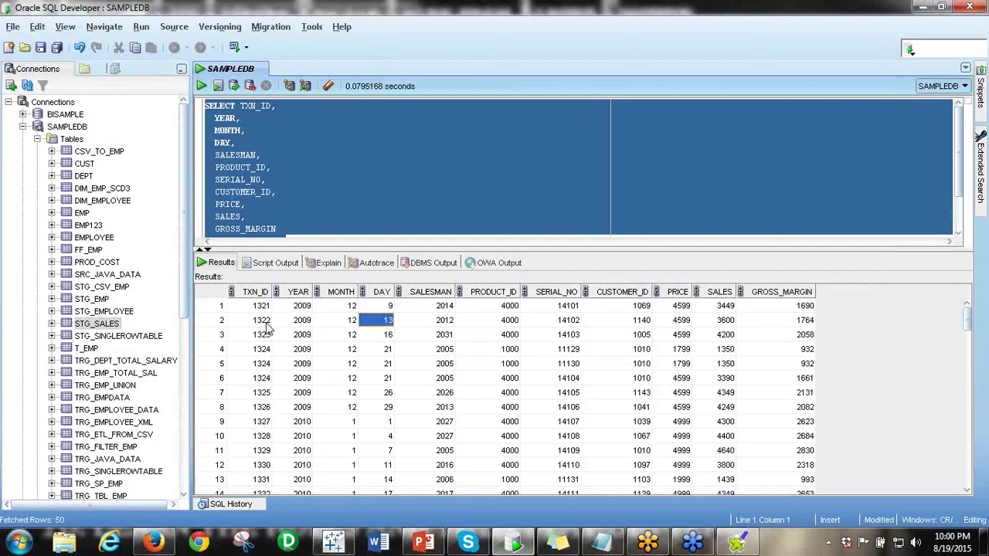
- Look through the first STG_SALES result rows, checking their day, year and product ID values
type("18")
key("Return")
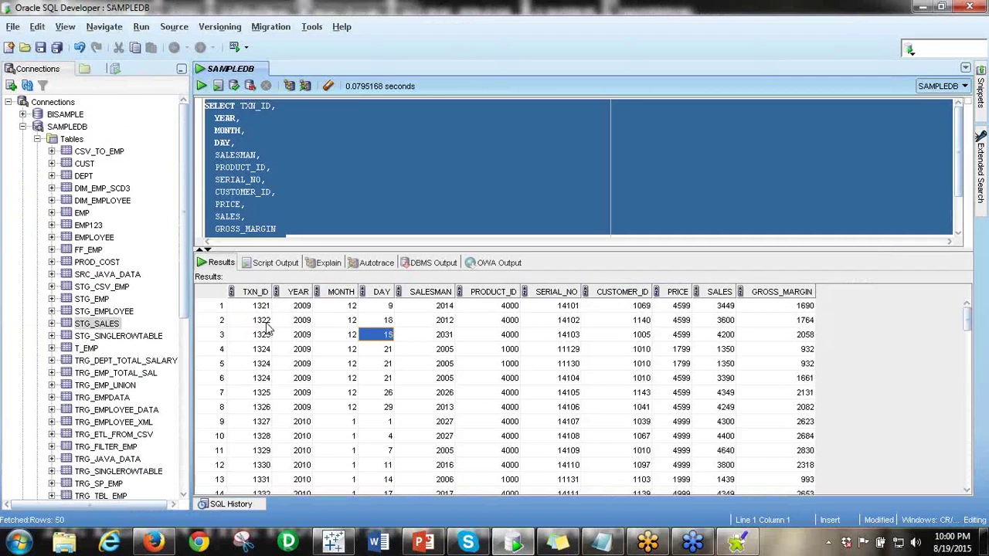
type("16")
key("Return")
key("Down")
key("Down")
key("Down")
key("Left")
key("Left")
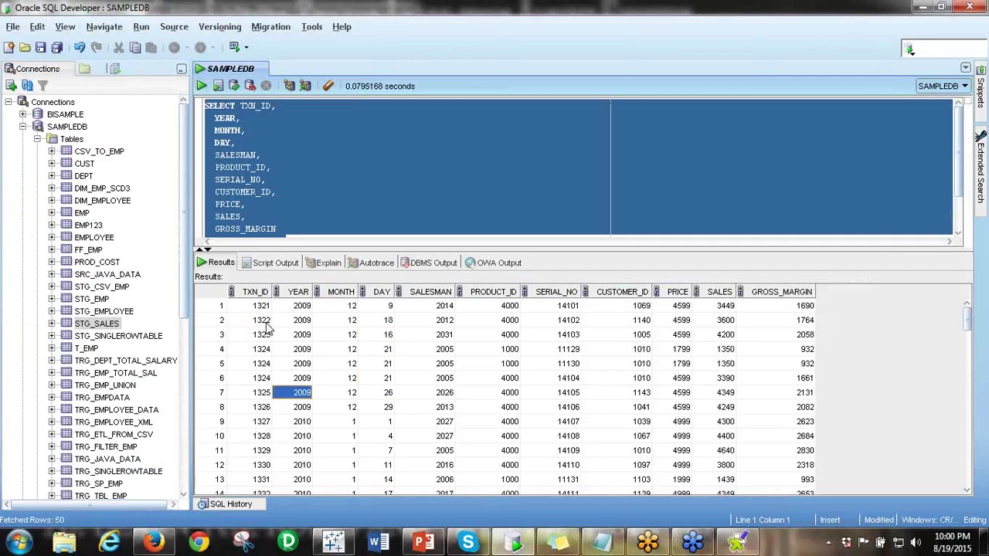
left_click(468, 380)
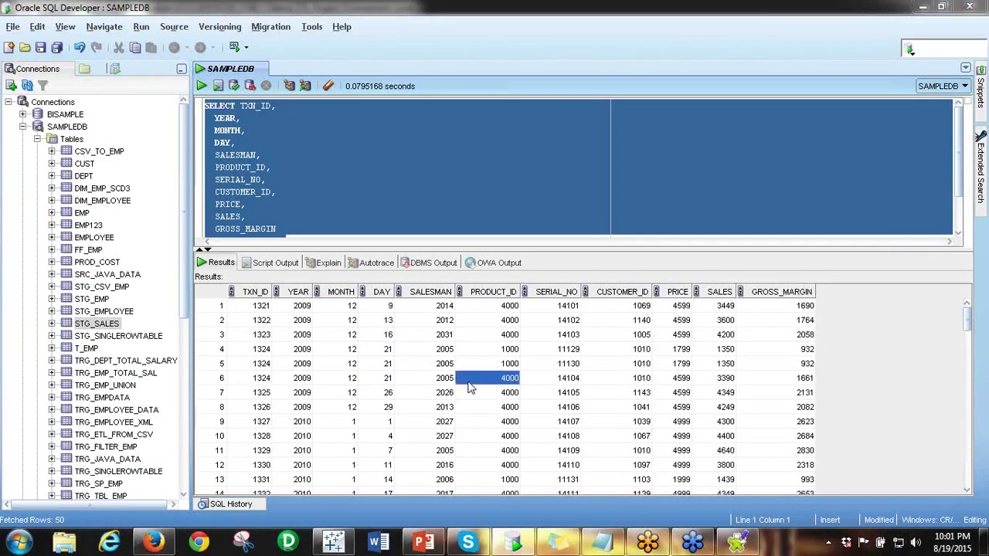
- Switch back to Talend, collapse the Ora_Conn and DB_Conn branches, and expand File delimited and Db Connections to show their folders
key("alt+Tab")
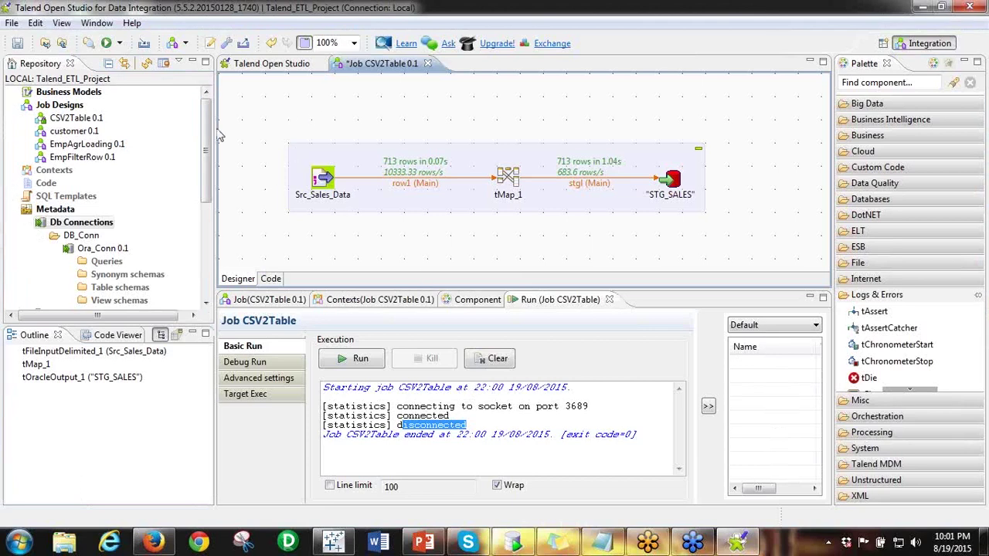
left_click(56, 249)
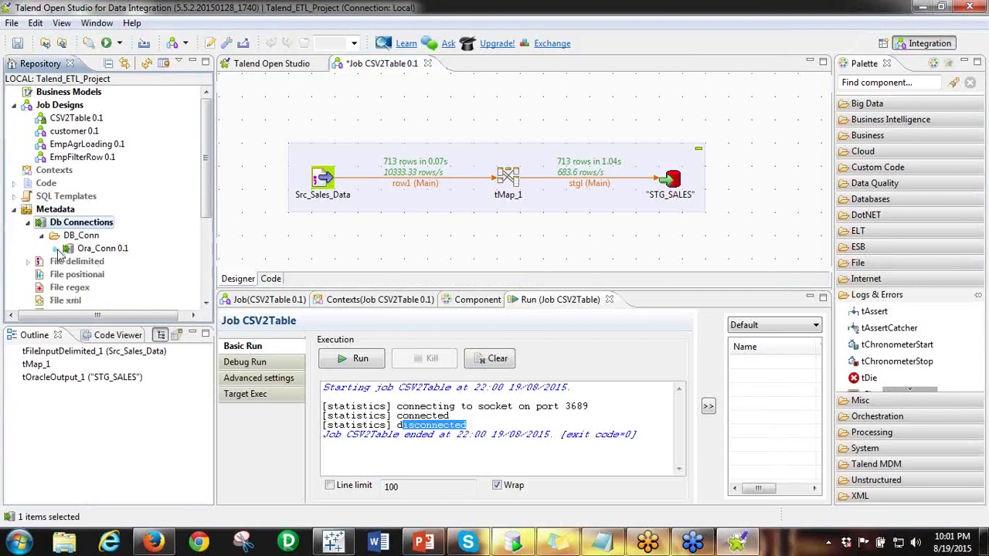
left_click(41, 235)
left_click(29, 225)
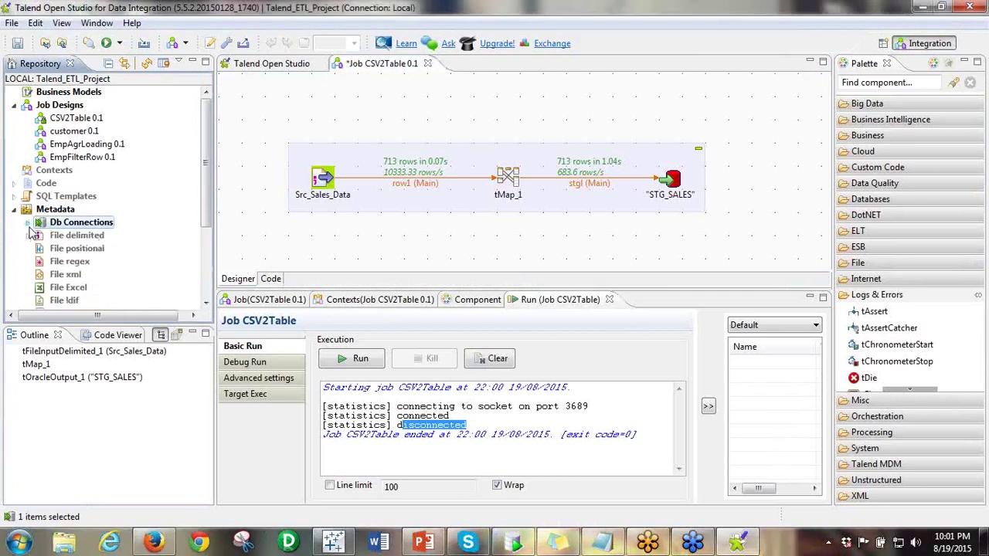
left_click(29, 235)
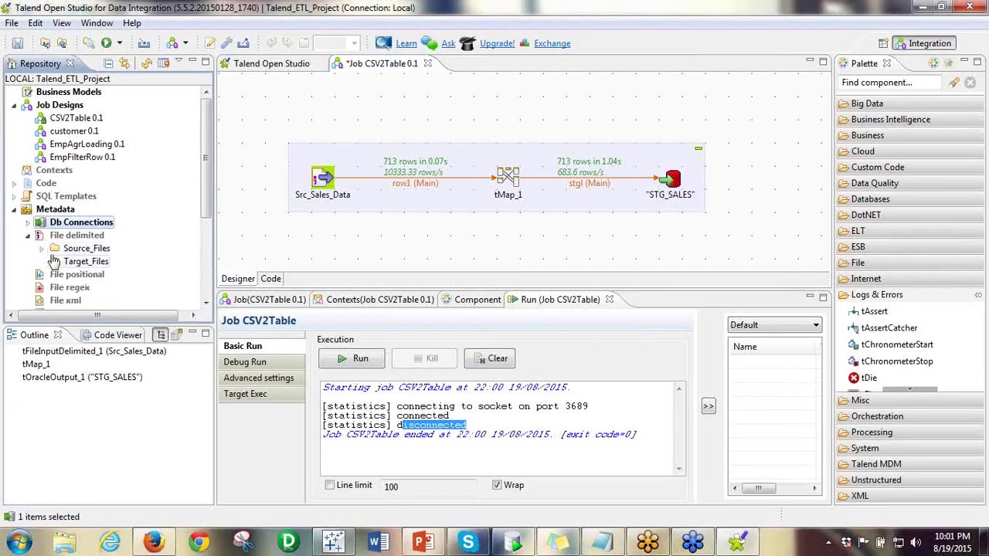
left_click(28, 223)
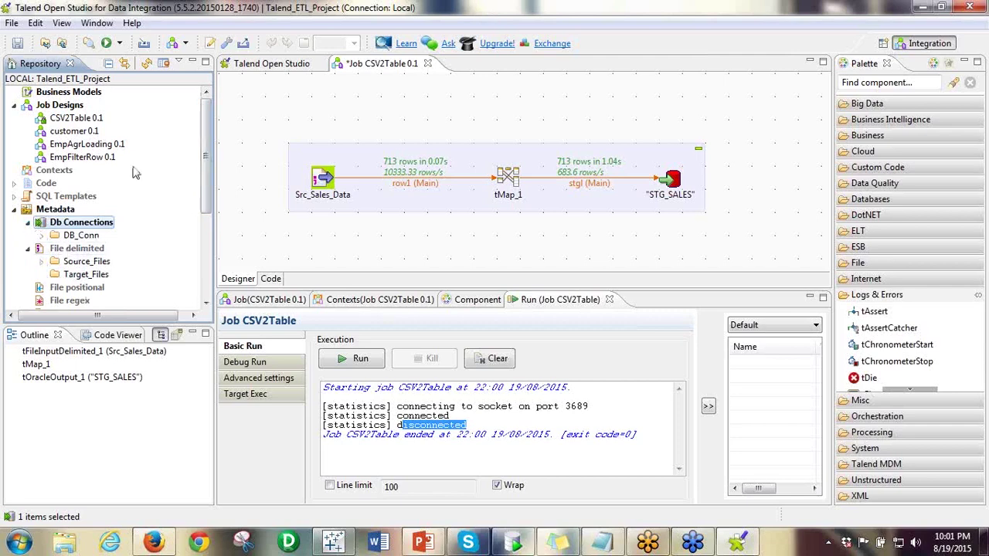
left_click(589, 230)
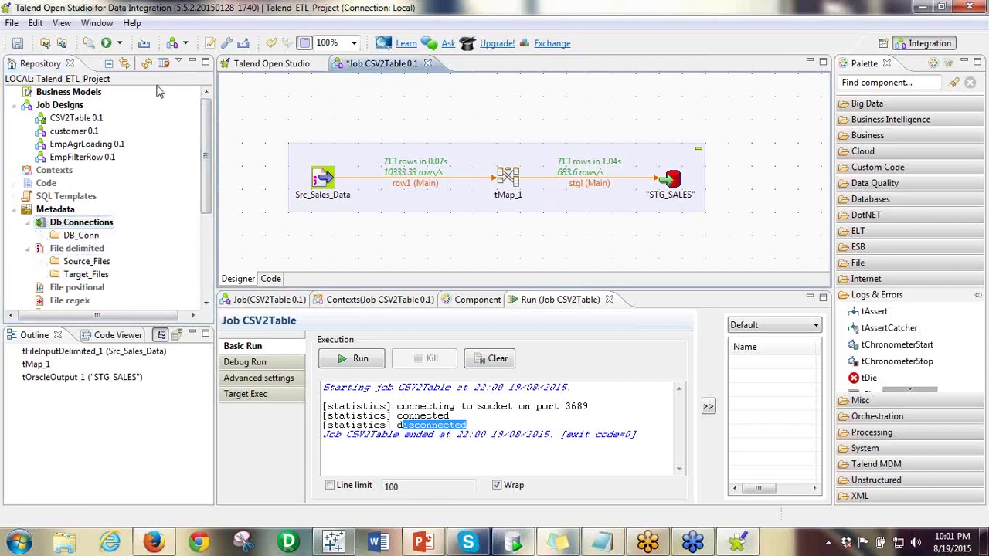
- View the About Talend Studio version information, close it, minimize Talend, and return to the SQL Developer query editor
left_click(133, 24)
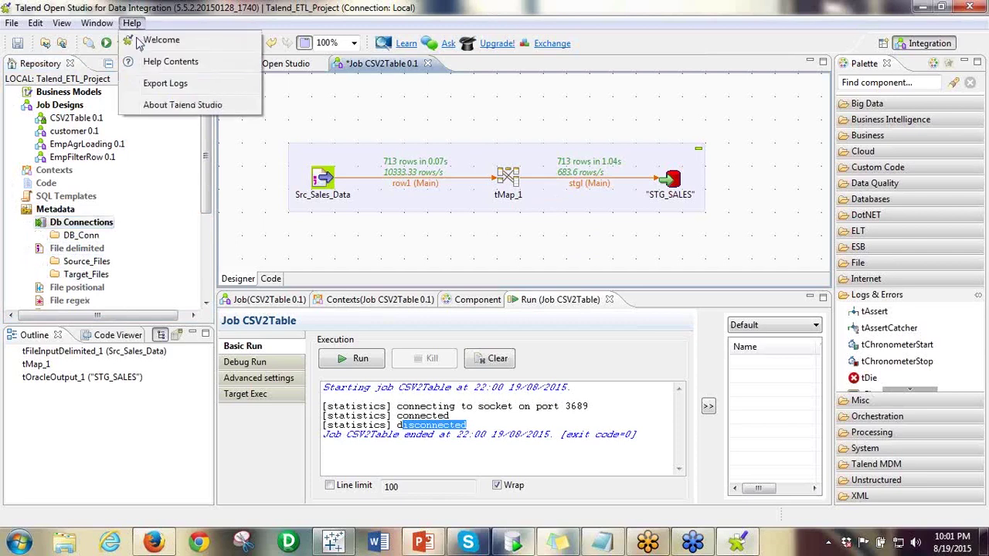
left_click(166, 104)
left_click(681, 112)
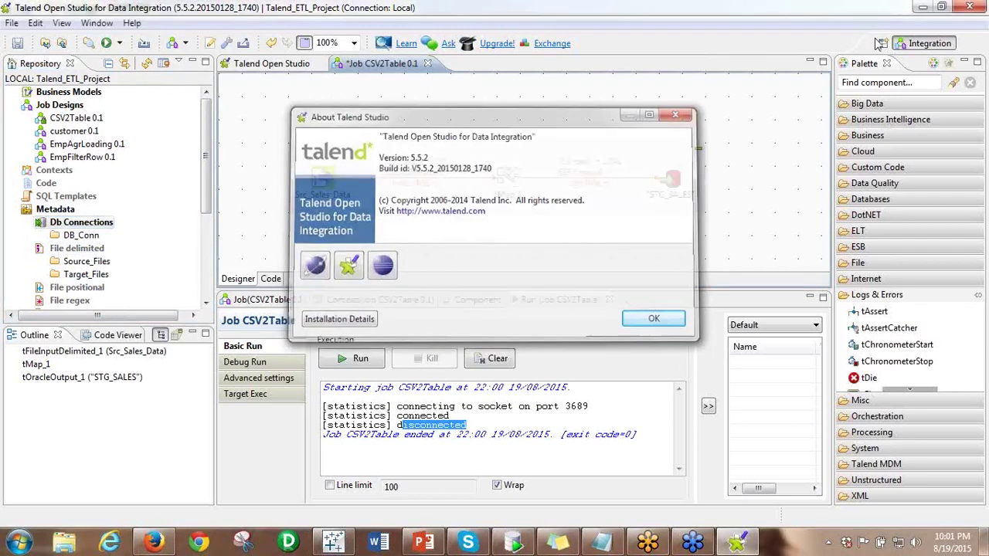
left_click(930, 7)
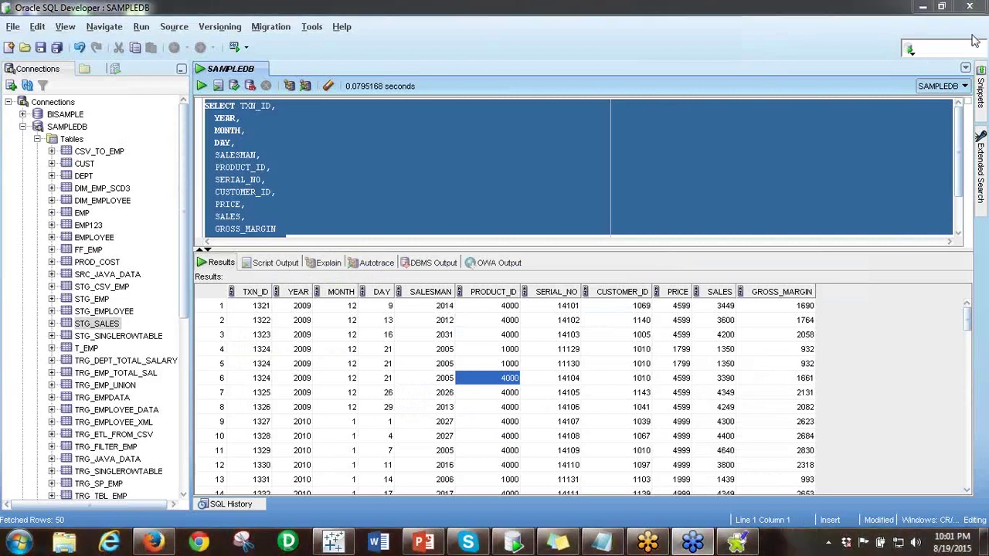
left_click(649, 177)
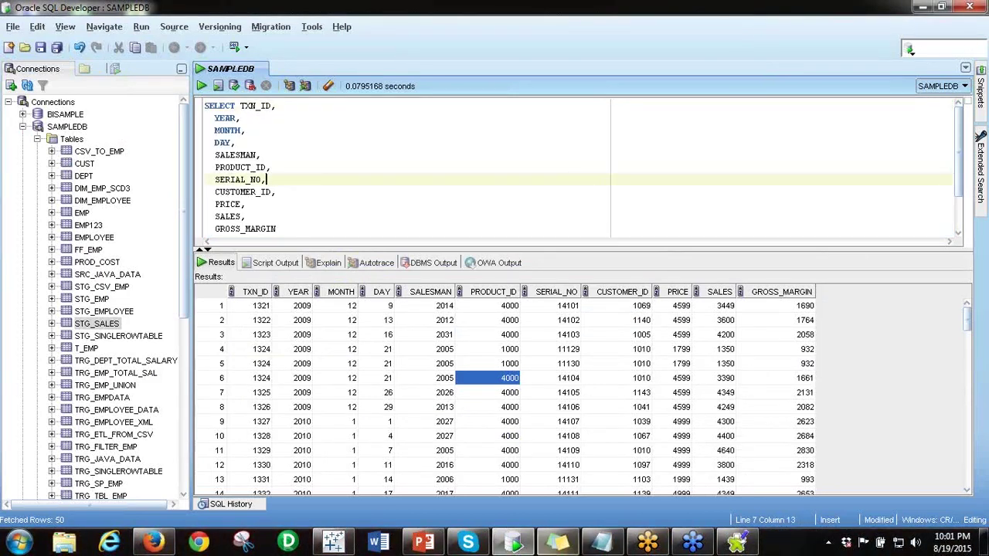
- Switch to PowerPoint, start the slide show from the Talend DI Studio welcome slide, and advance to the Data visualization With Tableau slide
left_click(435, 544)
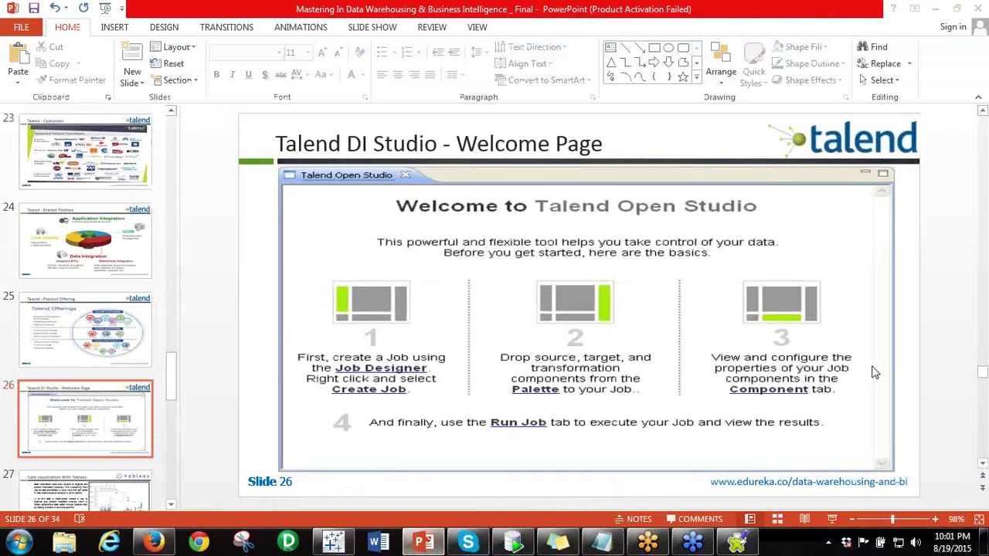
left_click(832, 519)
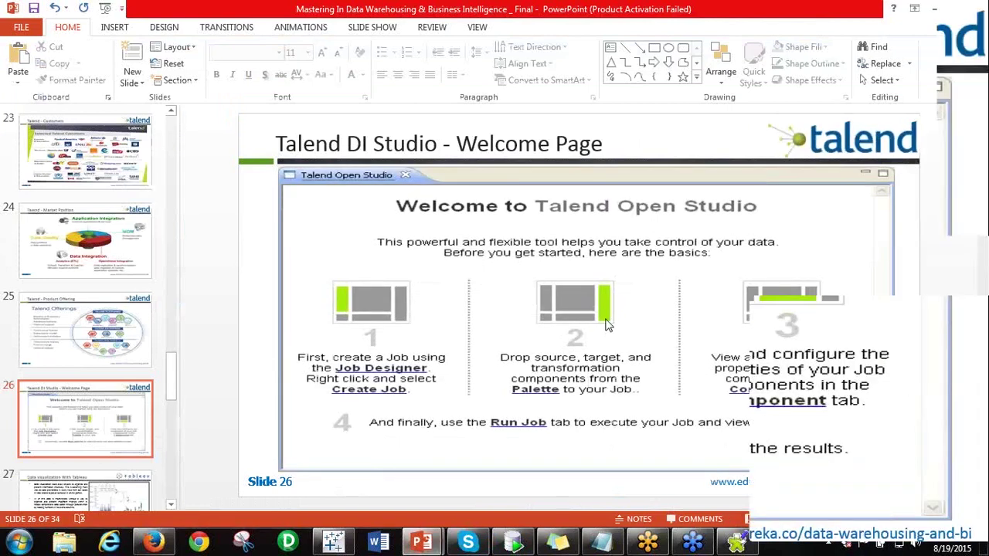
key("Right")
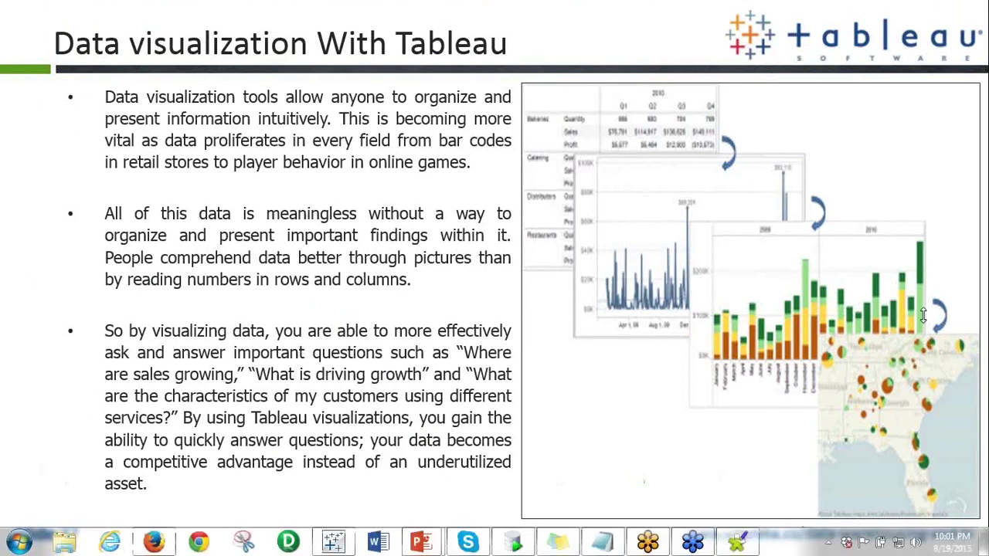
- Switch to Talend and browse the Internet and Processing component categories in the palette
left_click(736, 543)
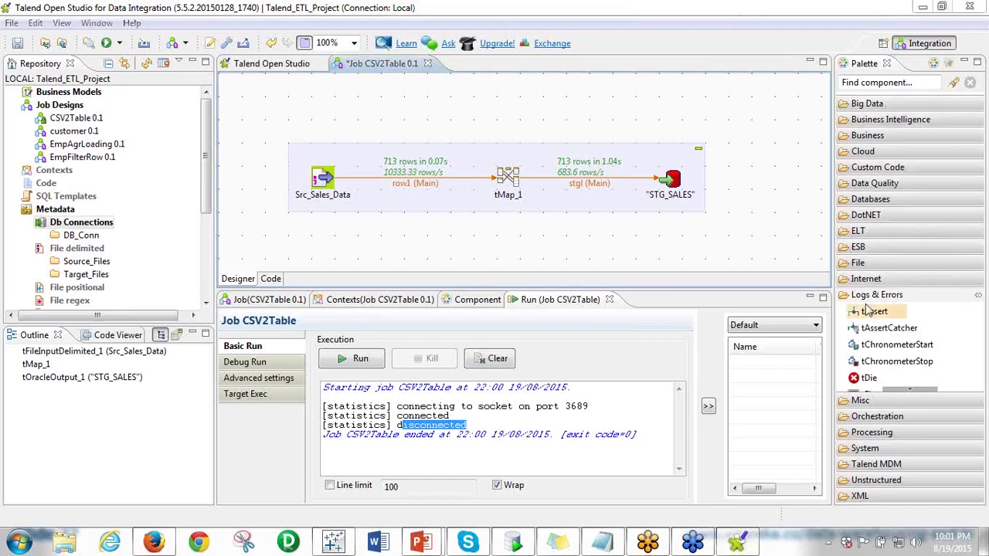
left_click(866, 279)
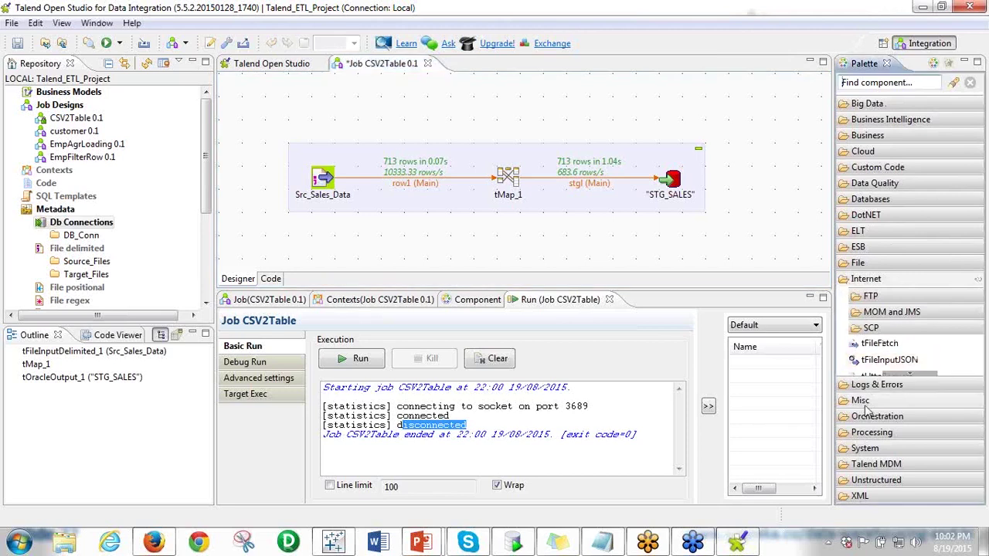
left_click(871, 432)
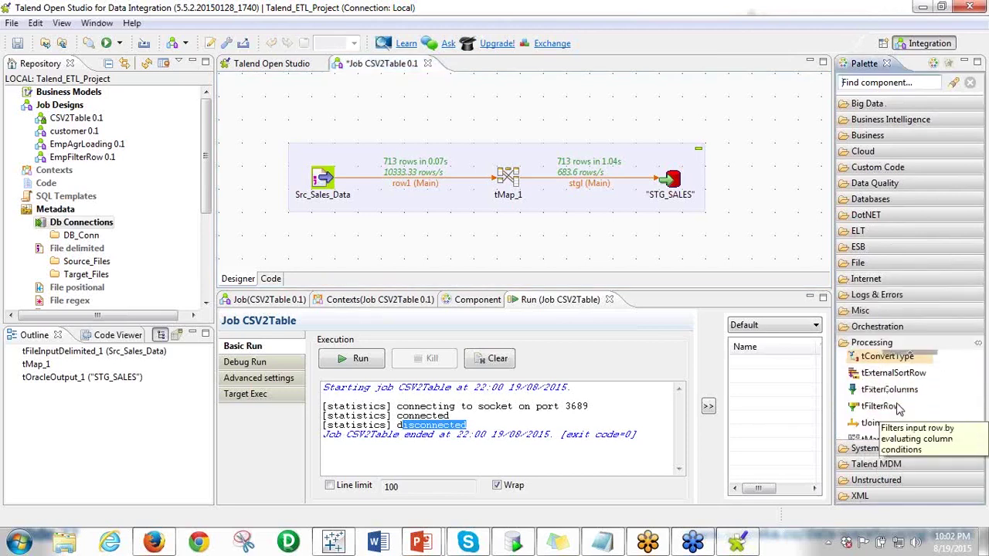
- Place an extra tMap component above the CSV2Table flow, remove it, and minimize Talend to return to the Tableau slide
left_click(769, 130)
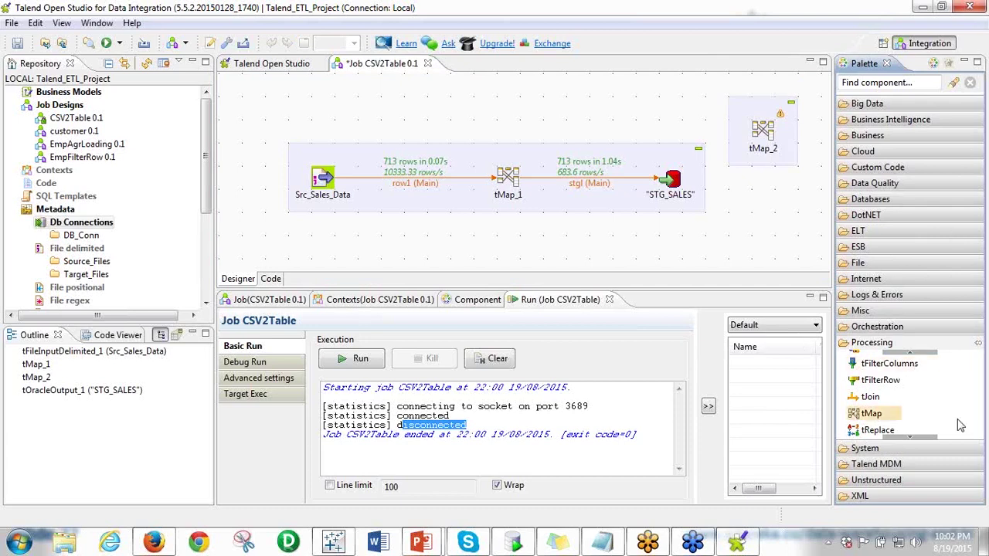
left_click(763, 105)
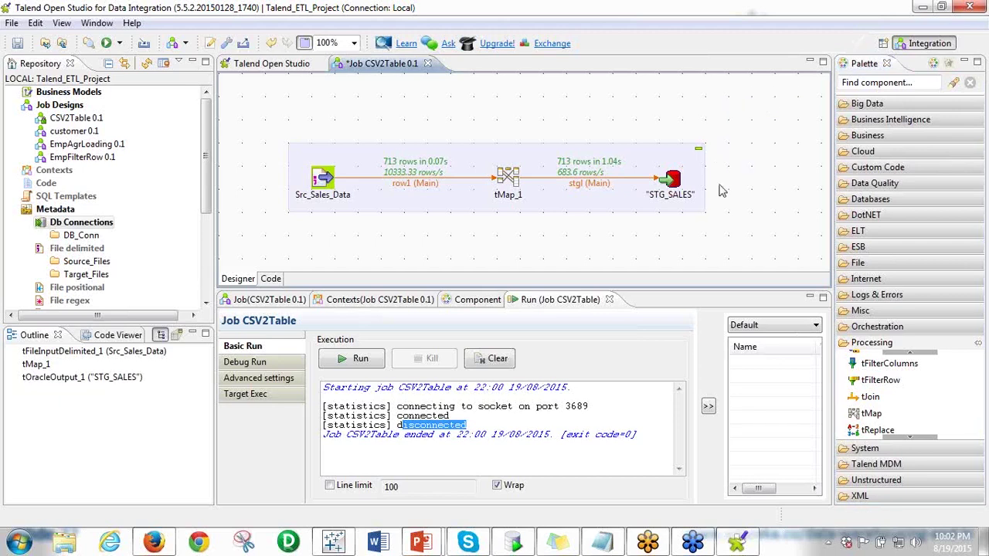
left_click(755, 359)
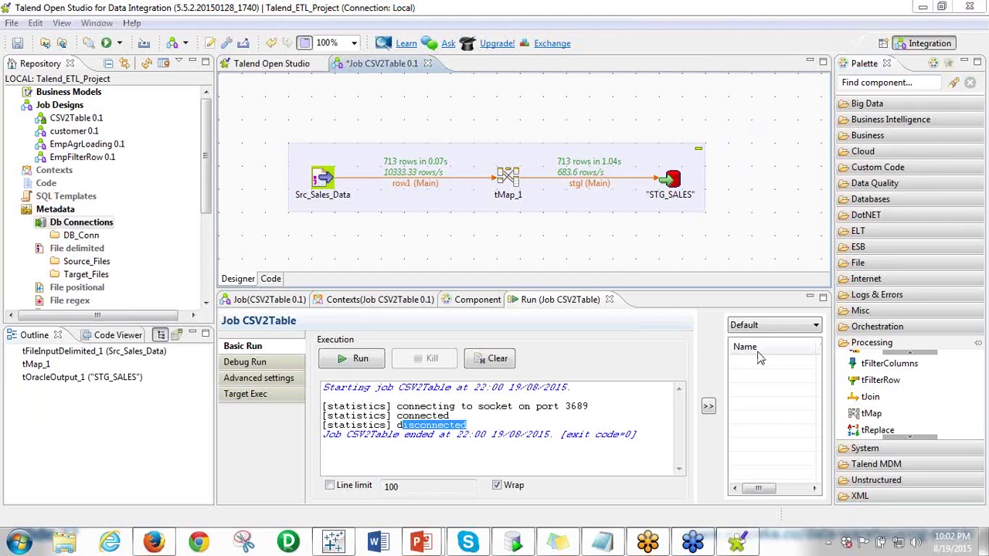
left_click(922, 7)
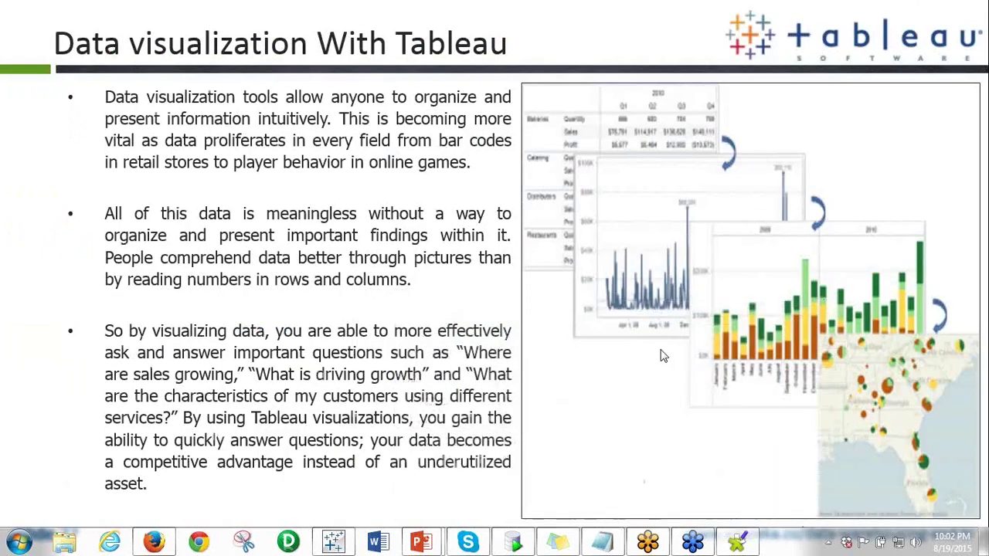